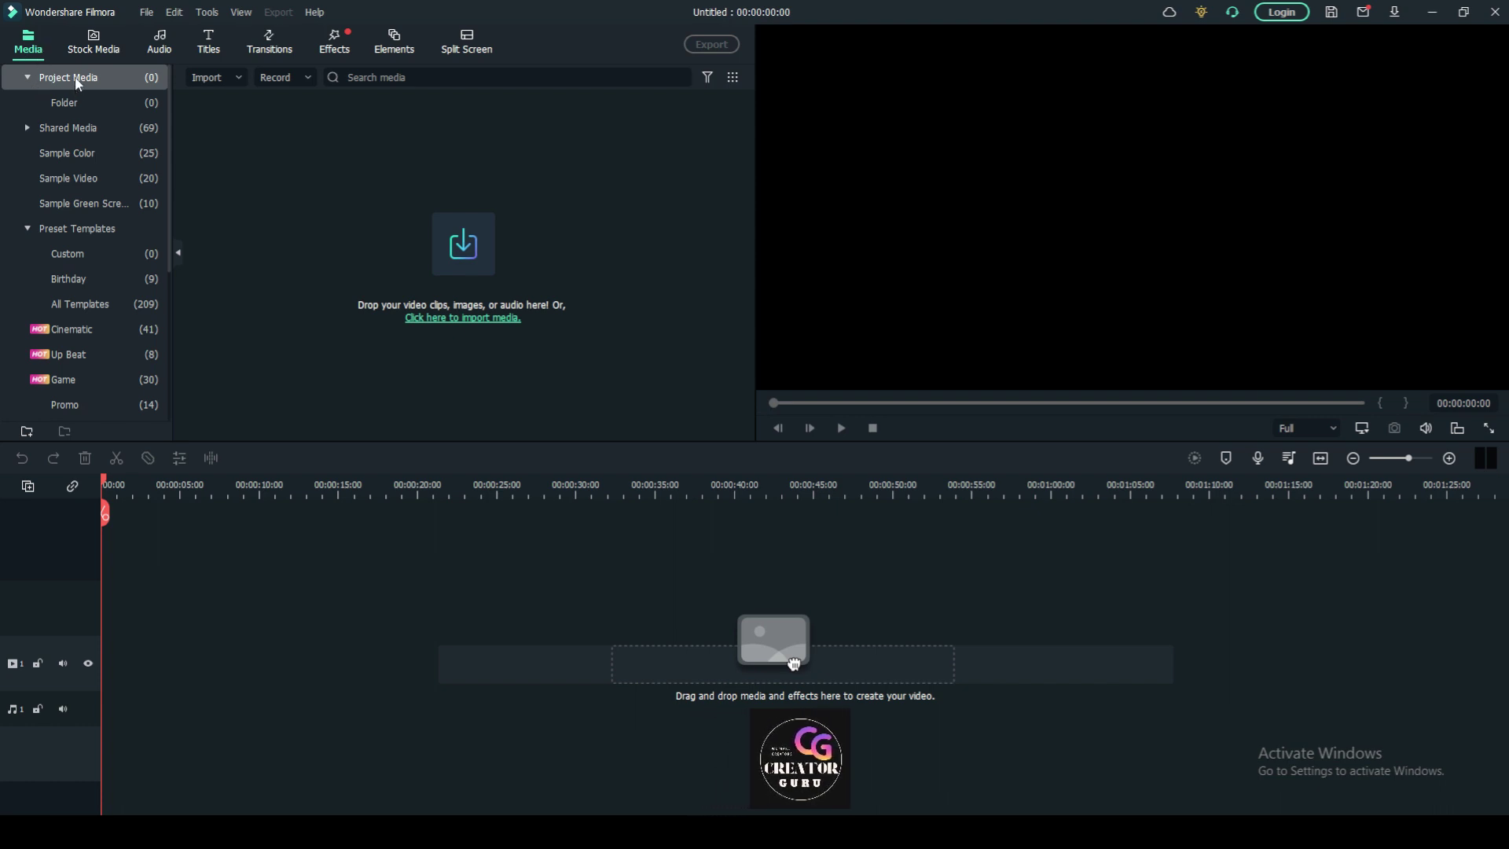
- Import the first purple laptop image whose name begins with 0a792f84 from Downloads into the project media
{"action": "left_click", "coordinate": [85, 120]}
{"action": "left_click", "coordinate": [84, 103]}
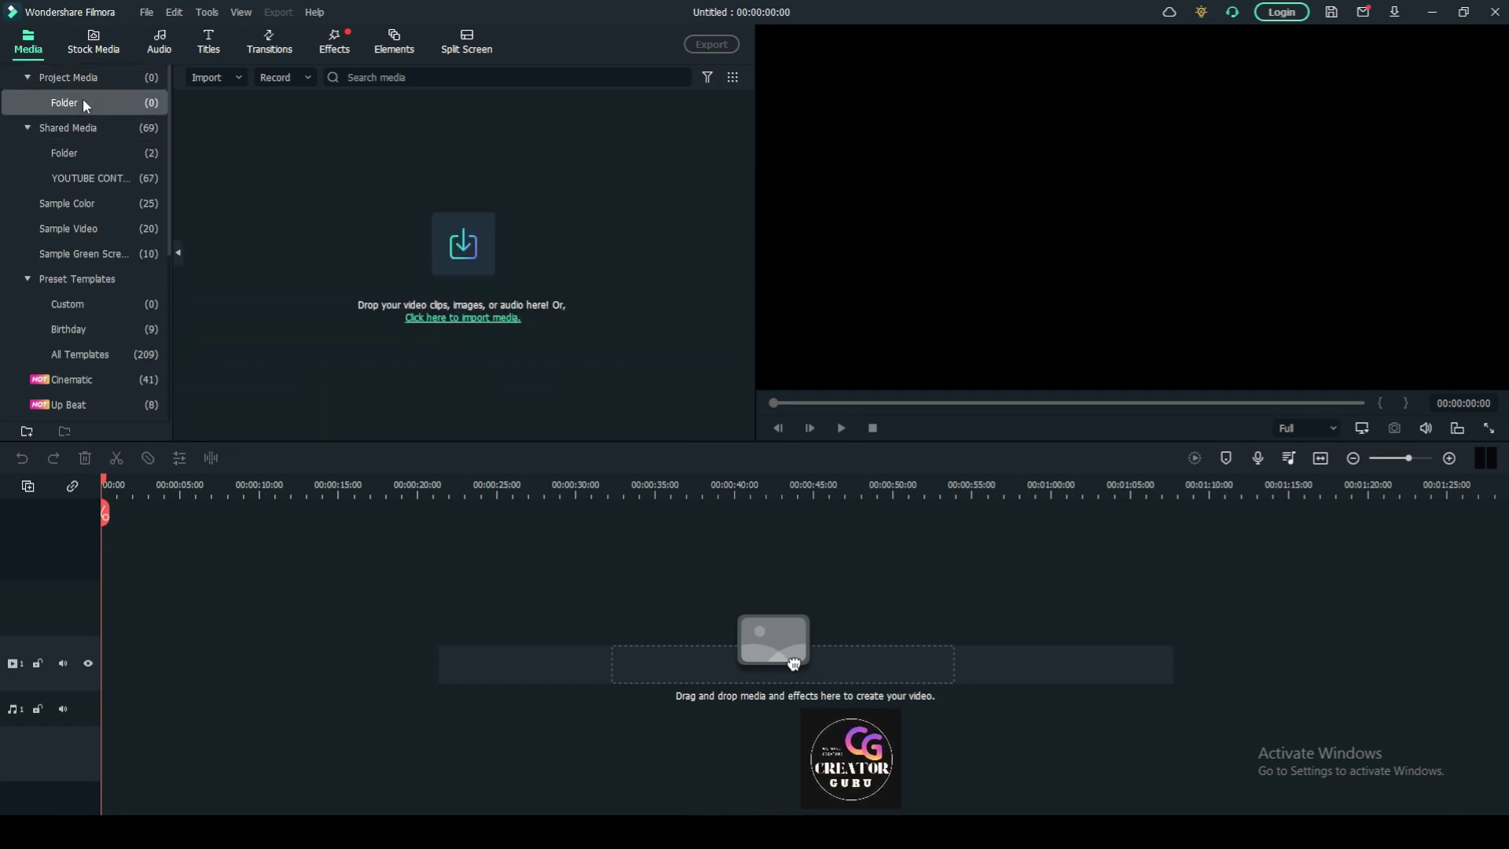
{"action": "double_click", "coordinate": [82, 81]}
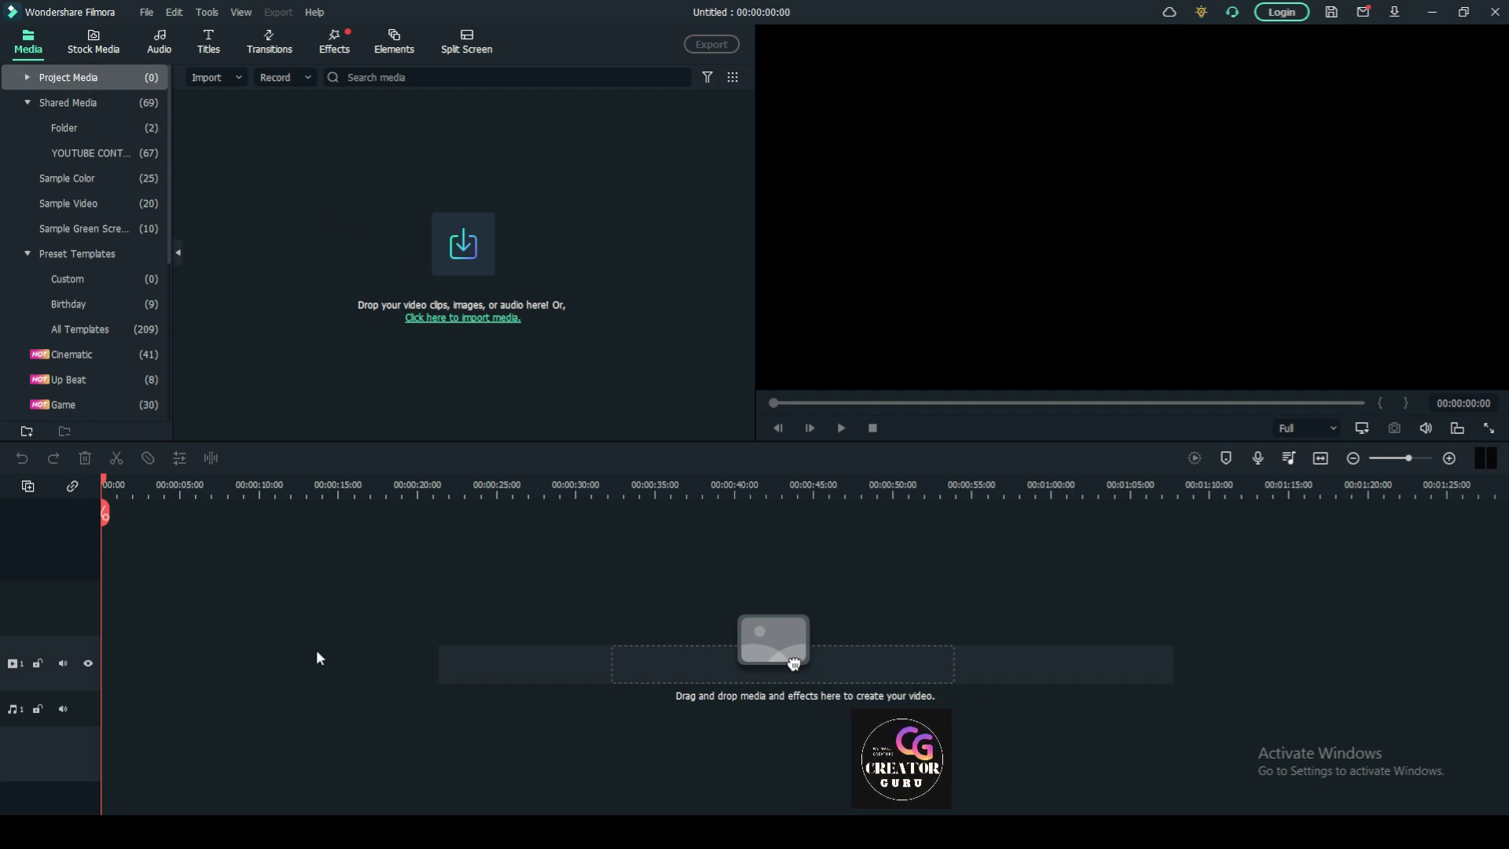
{"action": "left_click", "coordinate": [450, 258]}
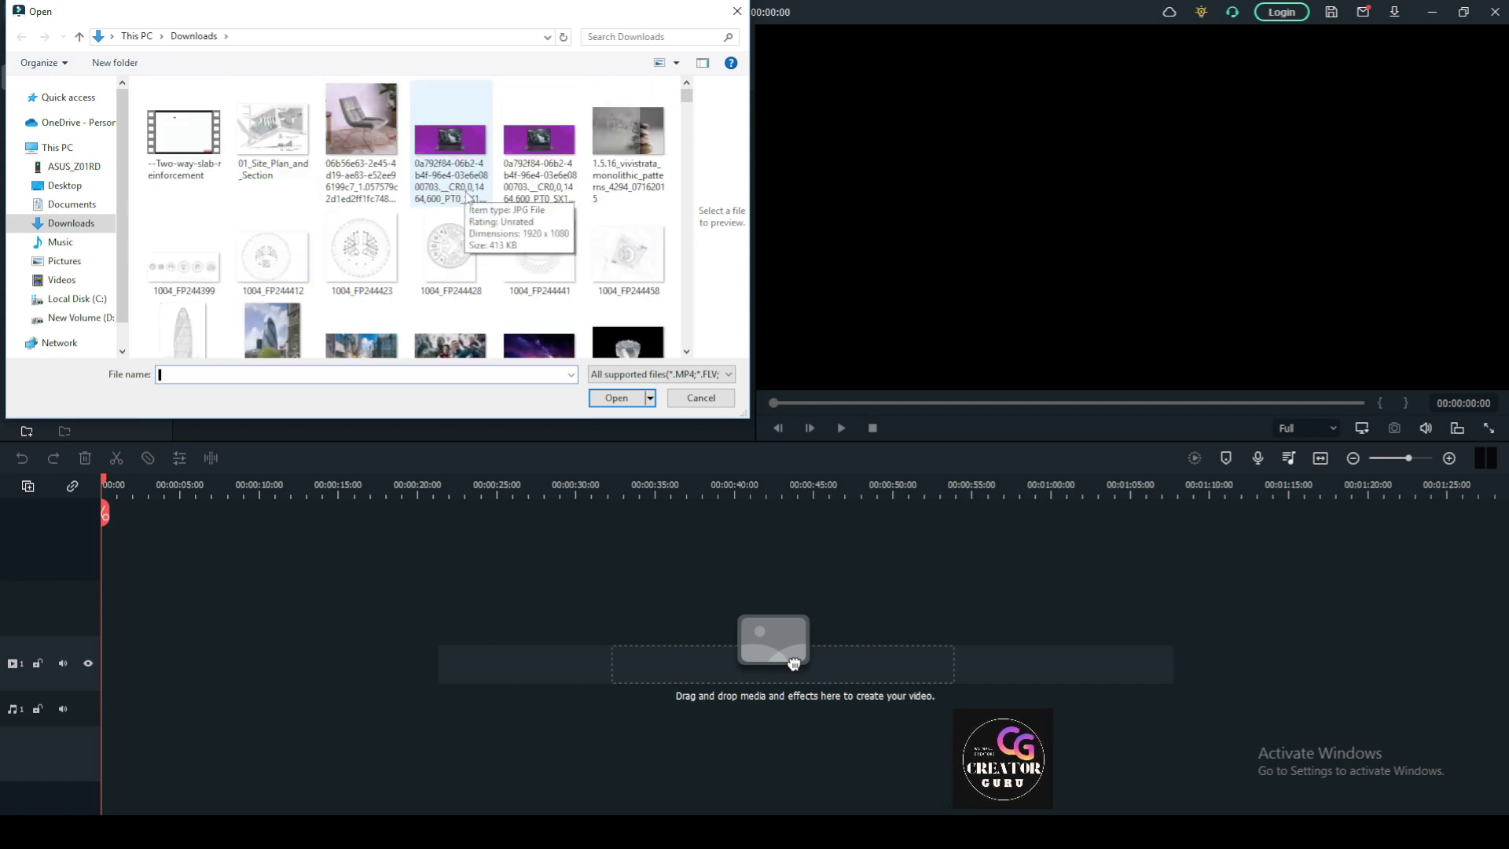
{"action": "left_click", "coordinate": [465, 193]}
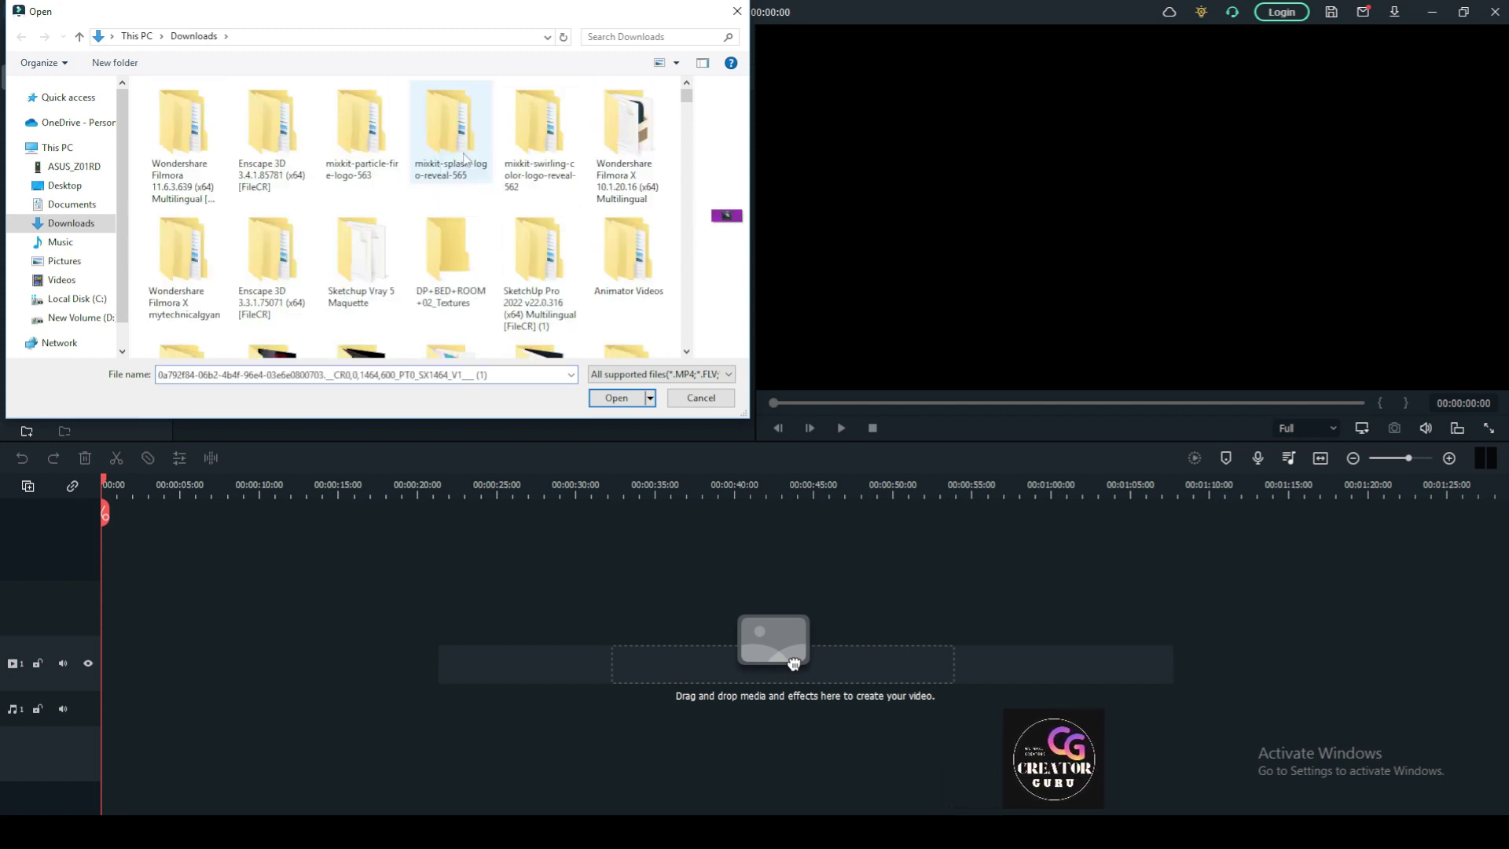
{"action": "left_click", "coordinate": [616, 398]}
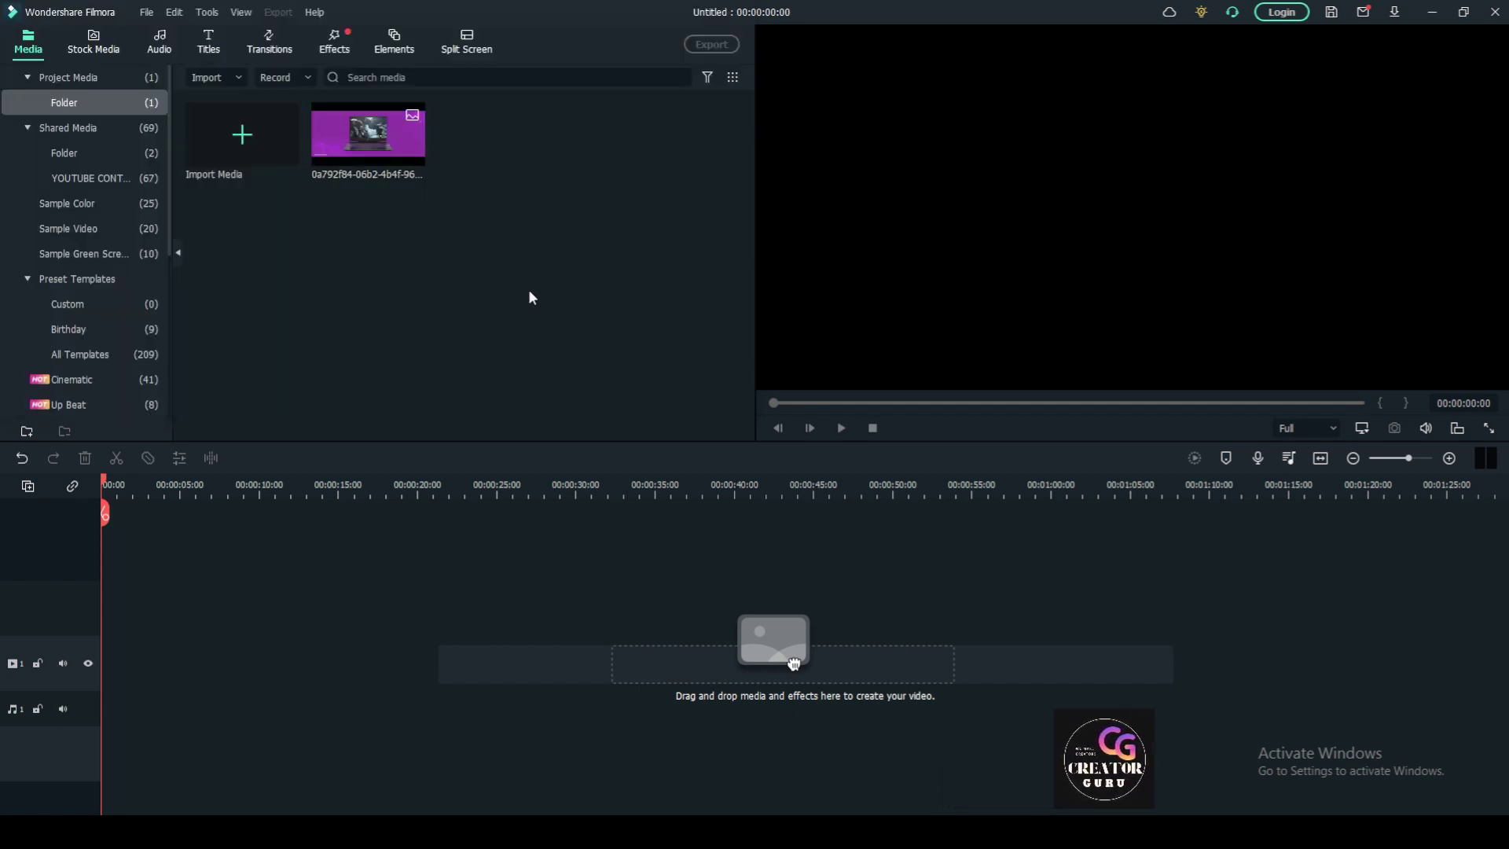
- Import the CREATOR logo image from the Downloads folder into the project media
{"action": "double_click", "coordinate": [367, 300]}
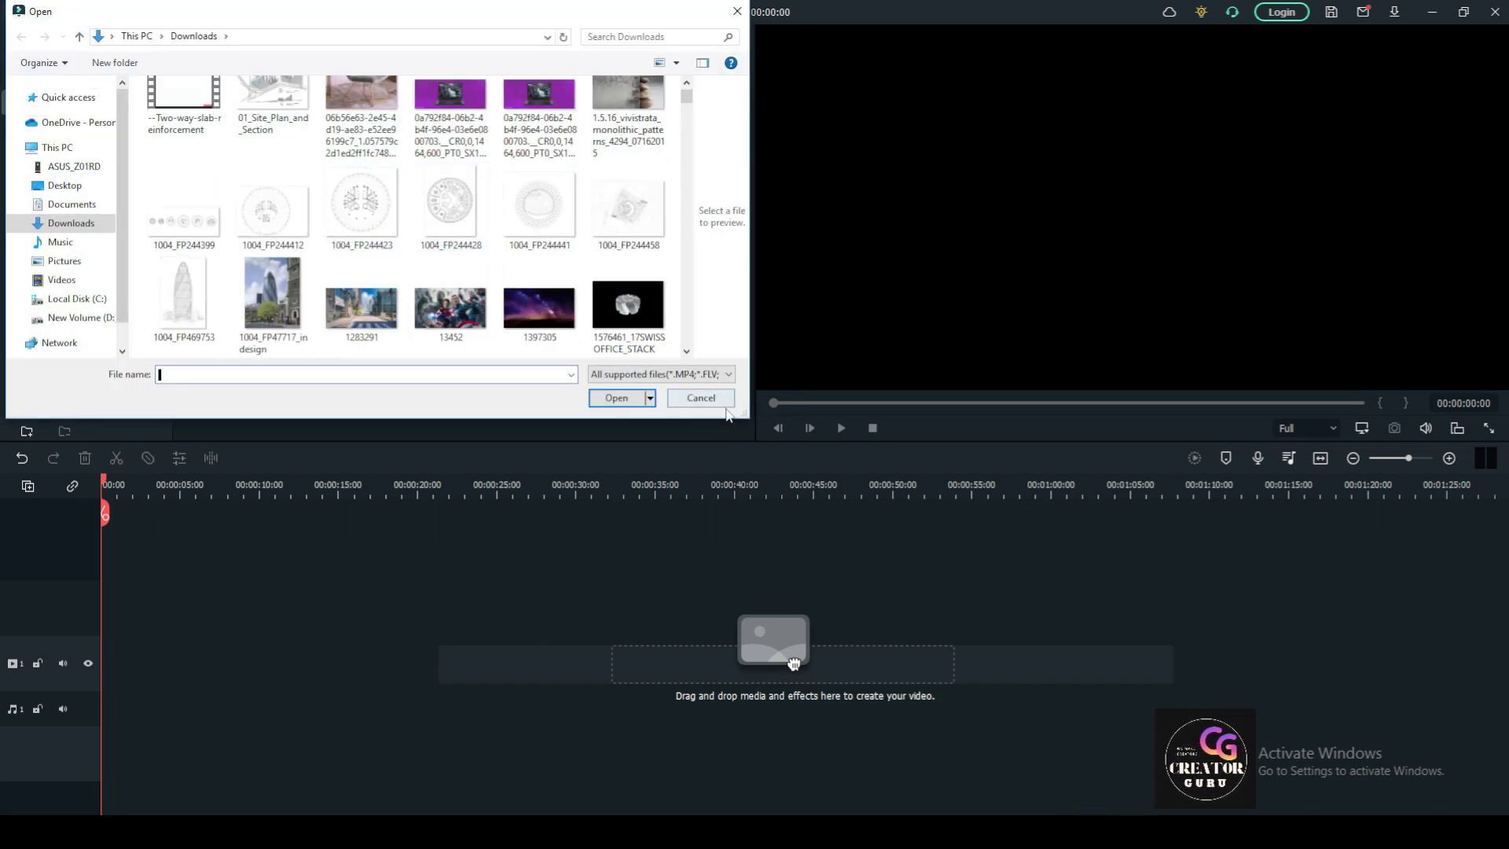
{"action": "left_click", "coordinate": [719, 400]}
{"action": "double_click", "coordinate": [511, 306]}
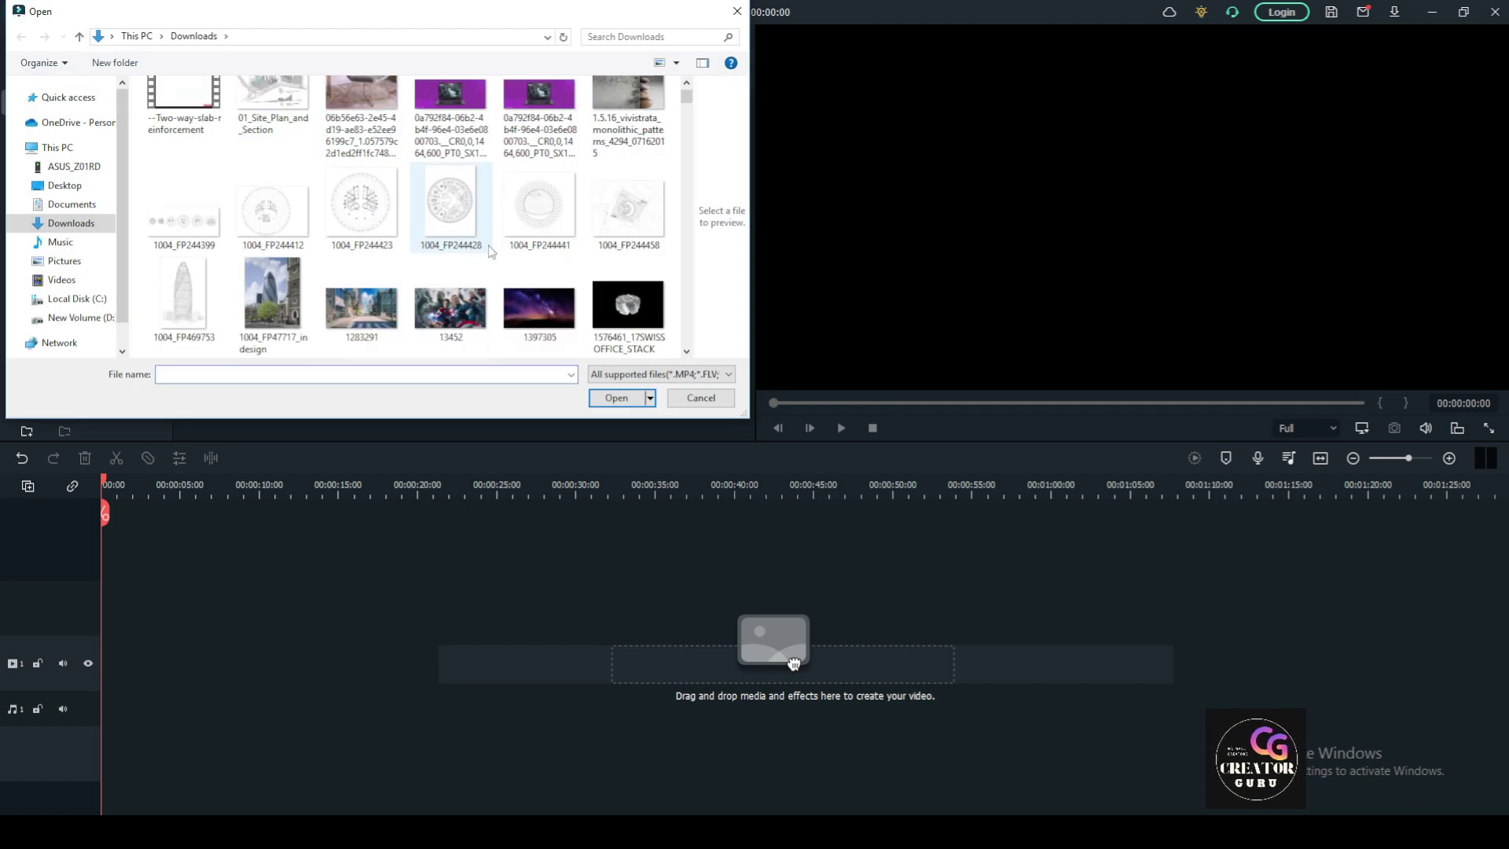
{"action": "scroll", "coordinate": [490, 251], "scroll_direction": "down", "scroll_amount": 2}
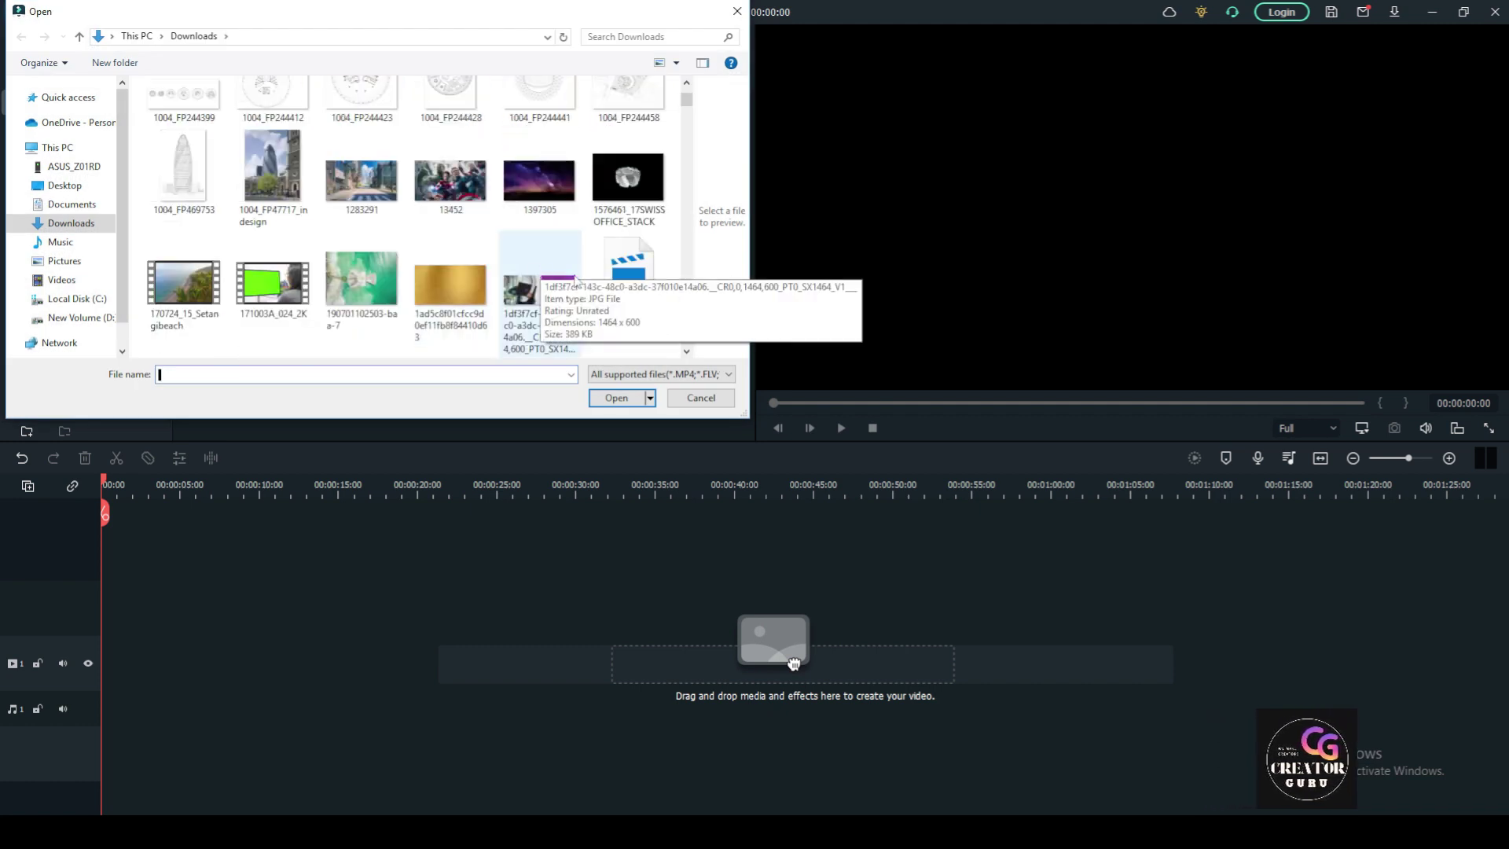
{"action": "scroll", "coordinate": [558, 259], "scroll_direction": "up", "scroll_amount": 3}
{"action": "scroll", "coordinate": [550, 248], "scroll_direction": "down", "scroll_amount": 1}
{"action": "scroll", "coordinate": [544, 238], "scroll_direction": "up", "scroll_amount": 1}
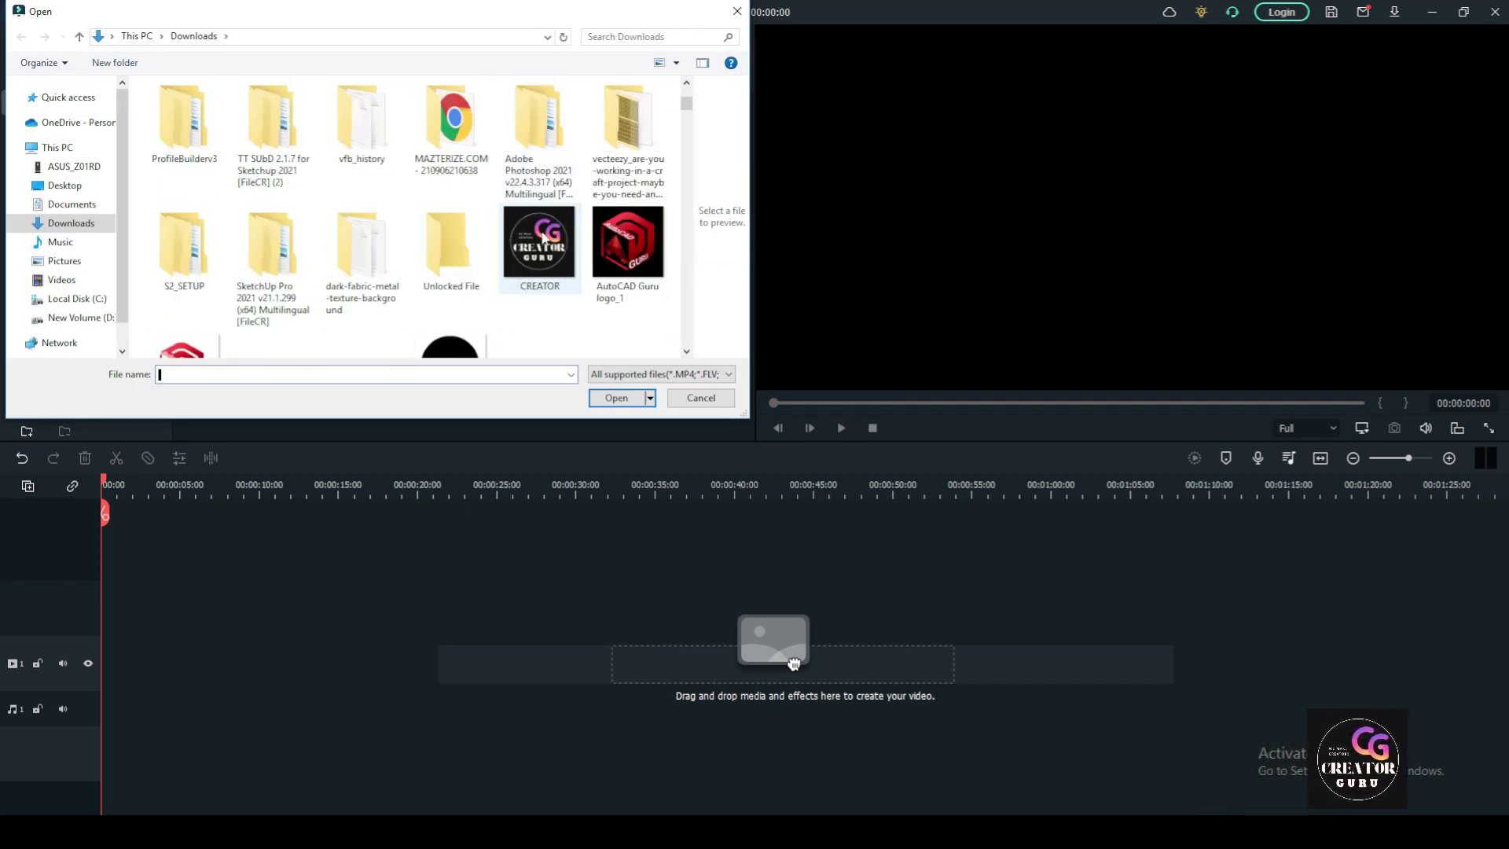
{"action": "left_click", "coordinate": [542, 238]}
{"action": "left_click", "coordinate": [617, 398]}
- Import the Sea - 33194 video from the Downloads folder into the project media
{"action": "double_click", "coordinate": [519, 279]}
{"action": "scroll", "coordinate": [353, 220], "scroll_direction": "down", "scroll_amount": 5}
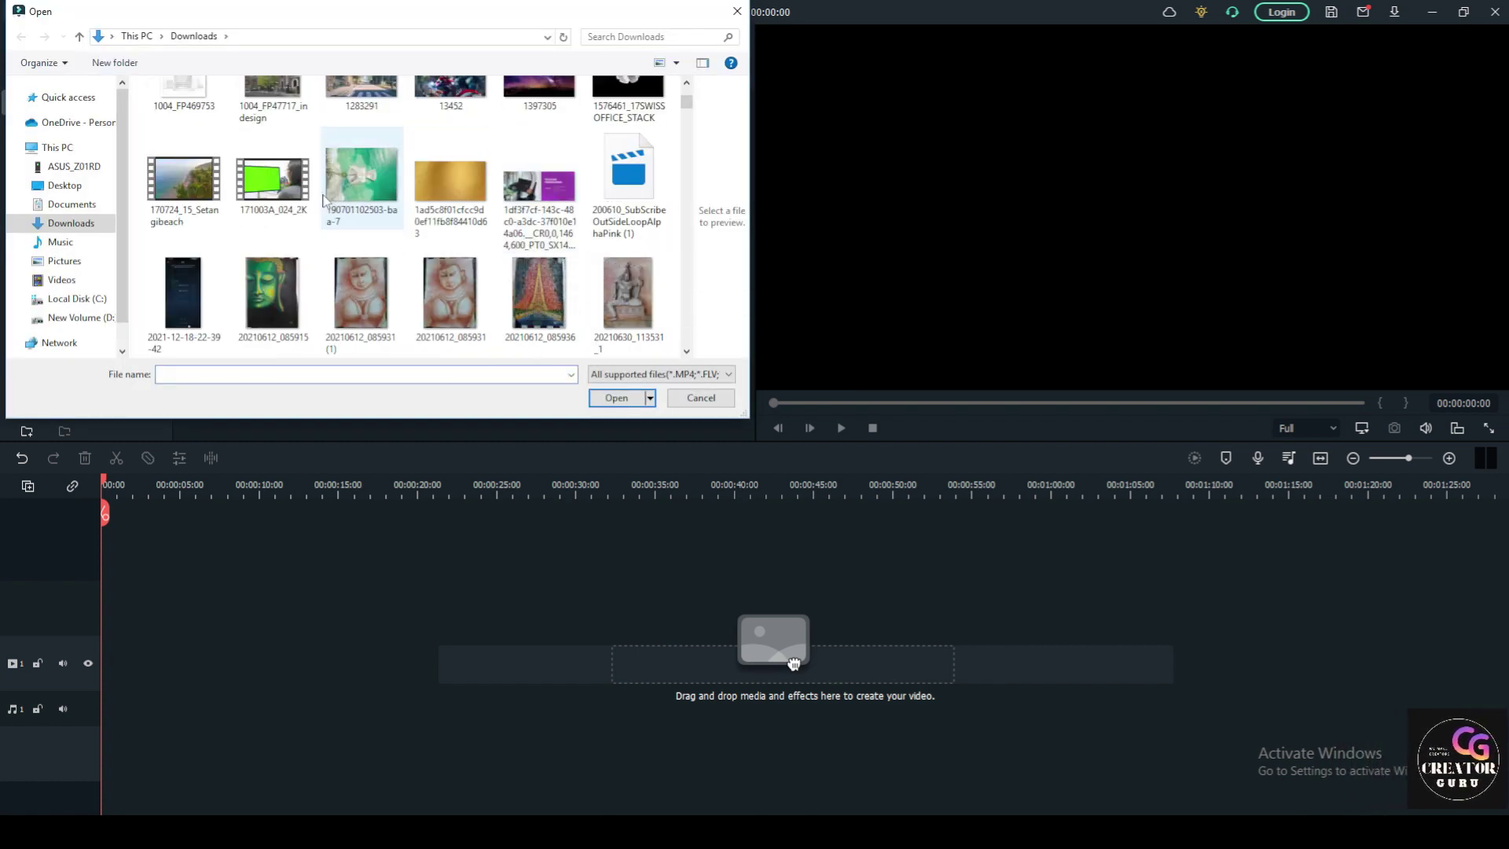
{"action": "left_click", "coordinate": [272, 182]}
{"action": "scroll", "coordinate": [283, 204], "scroll_direction": "up", "scroll_amount": 5}
{"action": "scroll", "coordinate": [317, 246], "scroll_direction": "down", "scroll_amount": 3}
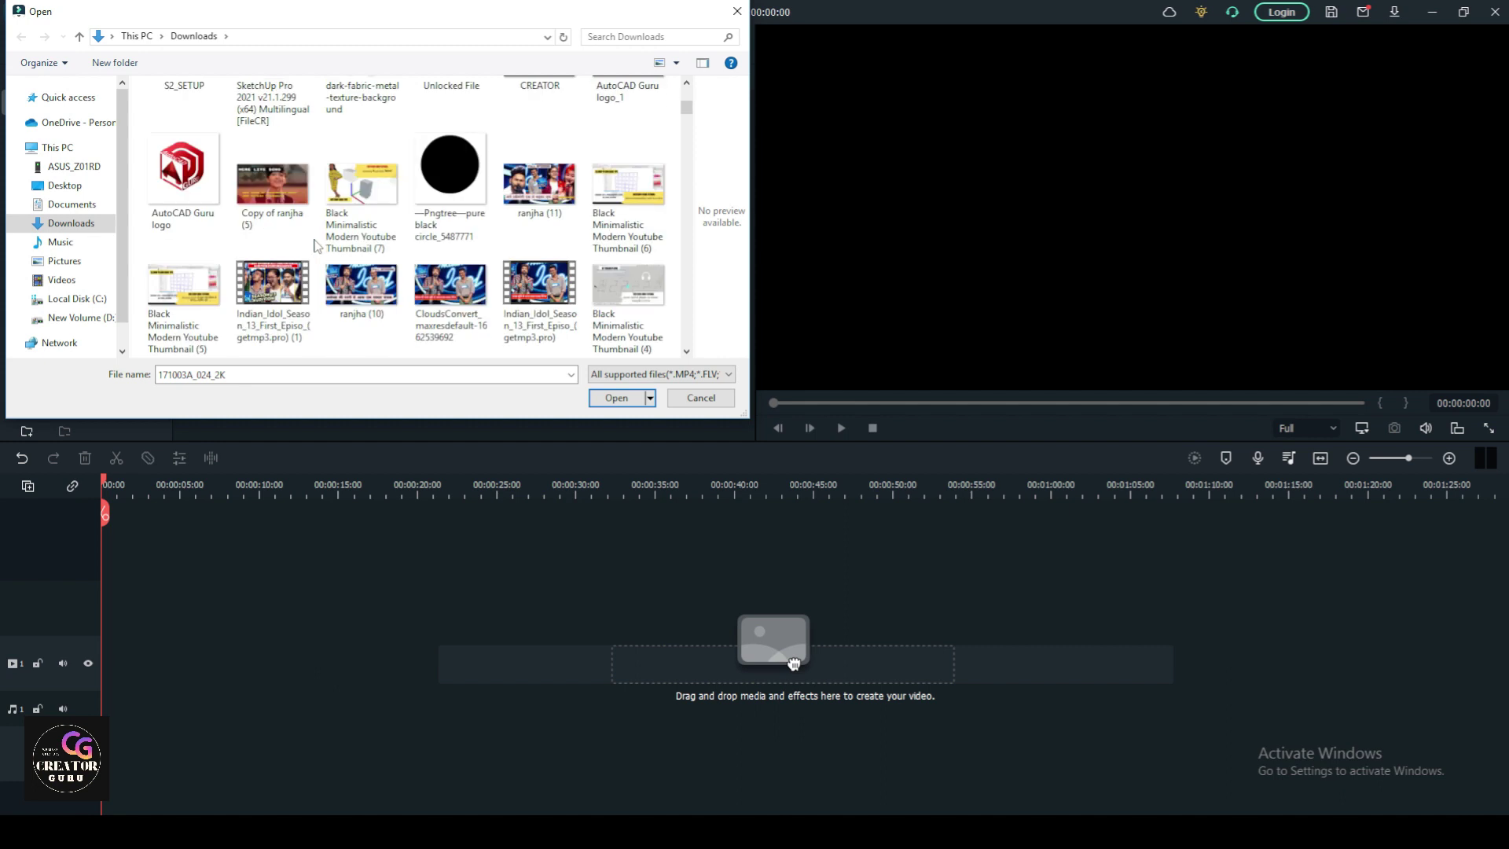
{"action": "scroll", "coordinate": [267, 239], "scroll_direction": "down", "scroll_amount": 3}
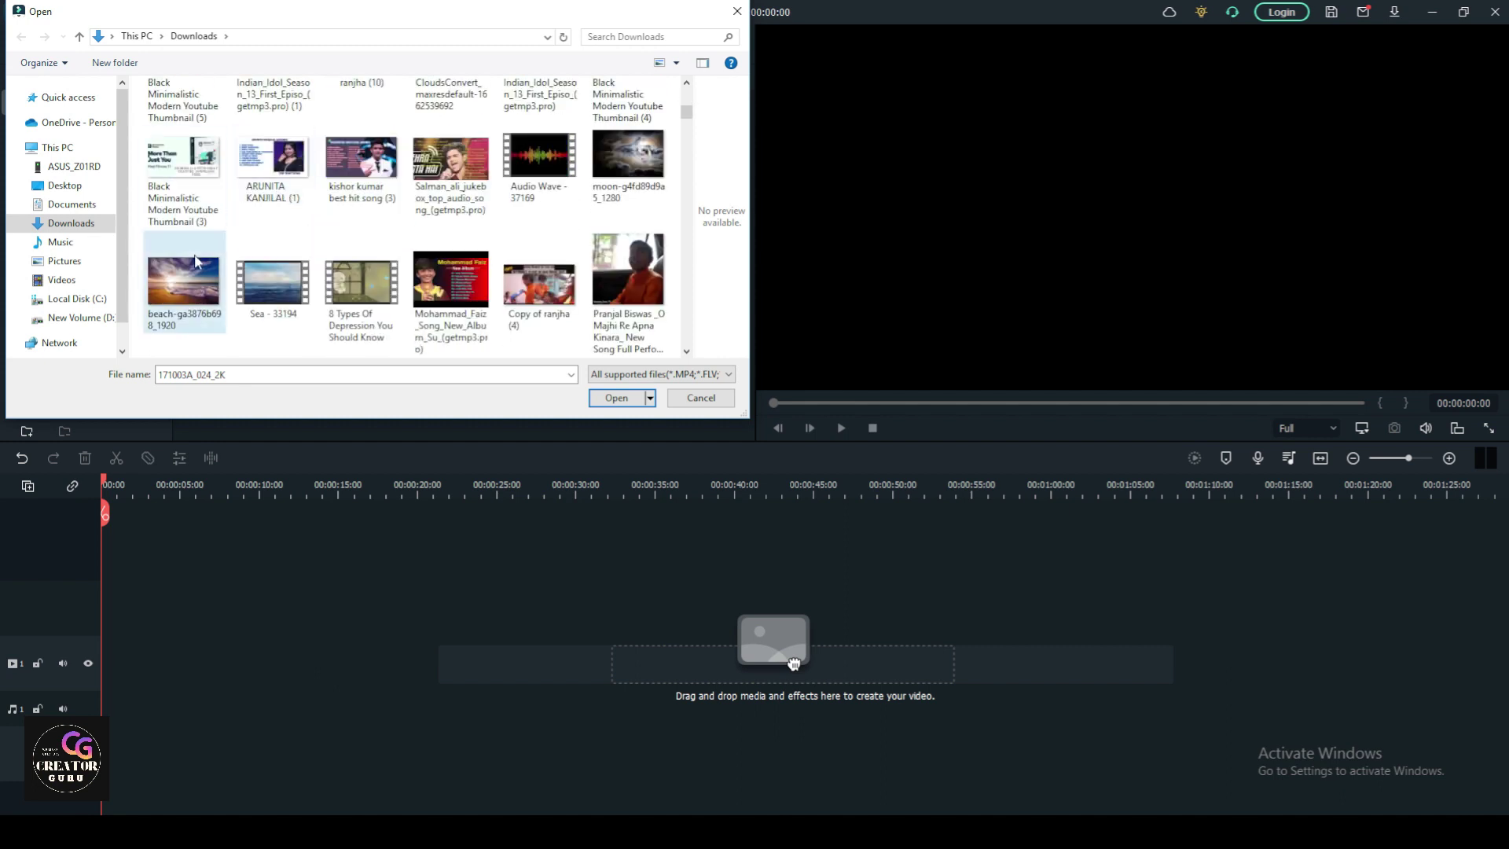
{"action": "left_click", "coordinate": [276, 289]}
{"action": "left_click", "coordinate": [614, 399]}
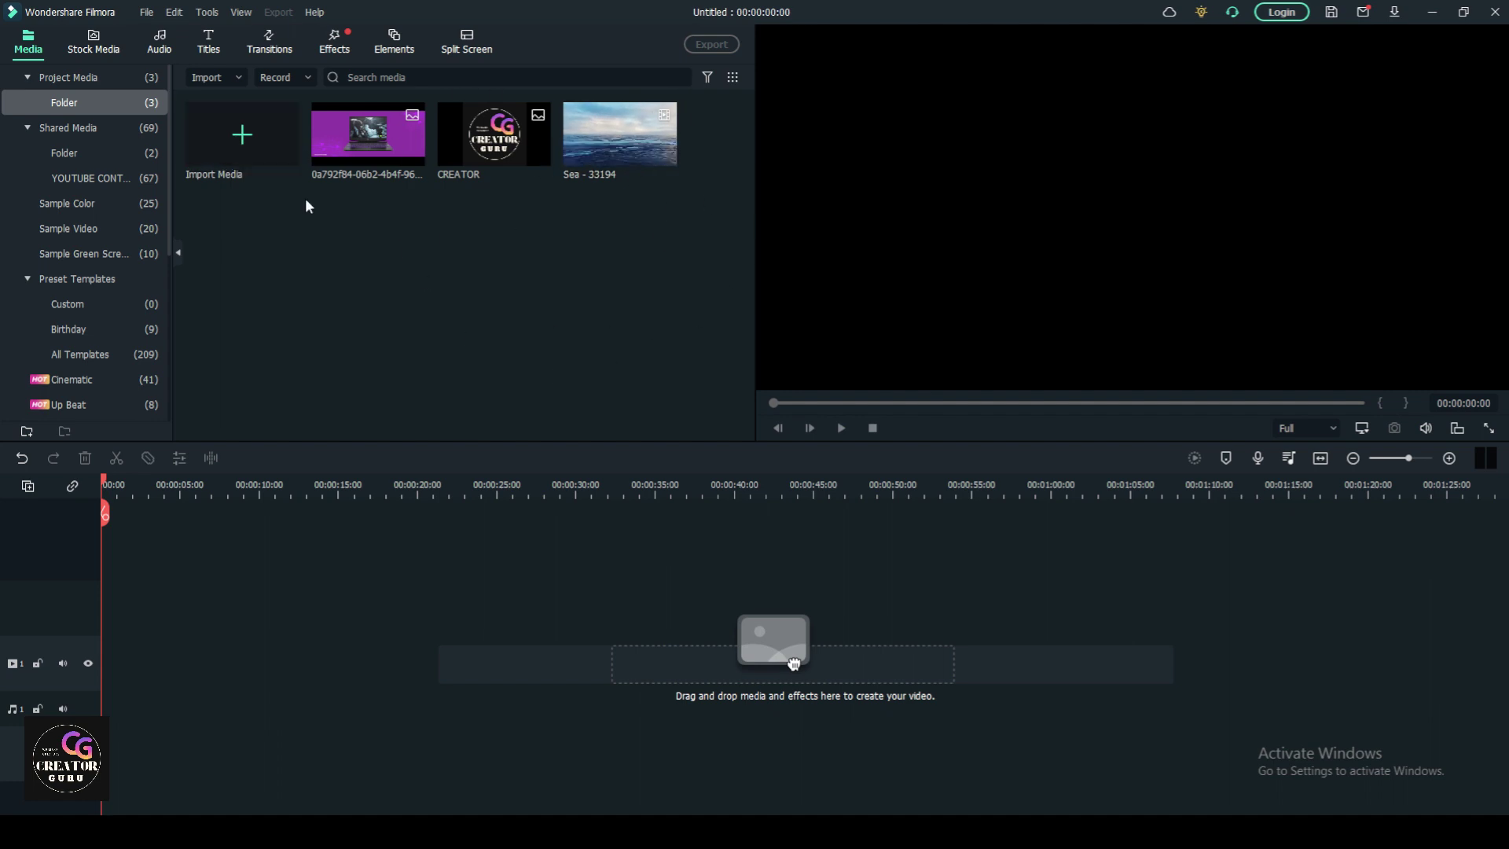
- Place the Sea - 33194 clip at the timeline start, matching the project to 1280 x 720 23.97fps, and preview it briefly from the beginning
{"action": "left_click_drag", "start_coordinate": [613, 155], "coordinate": [106, 620]}
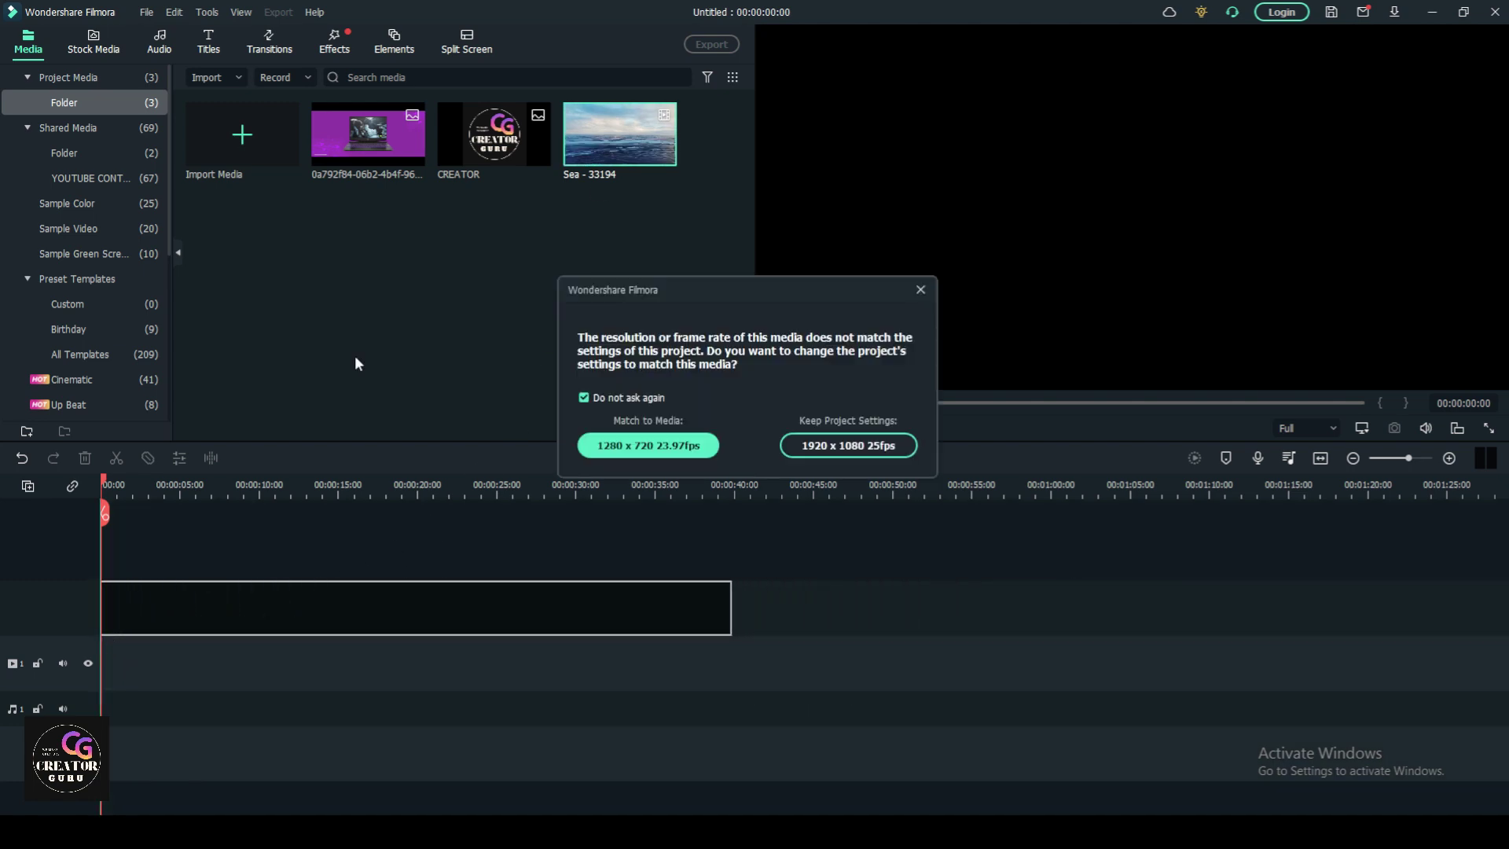
{"action": "left_click", "coordinate": [638, 445]}
{"action": "left_click", "coordinate": [839, 428]}
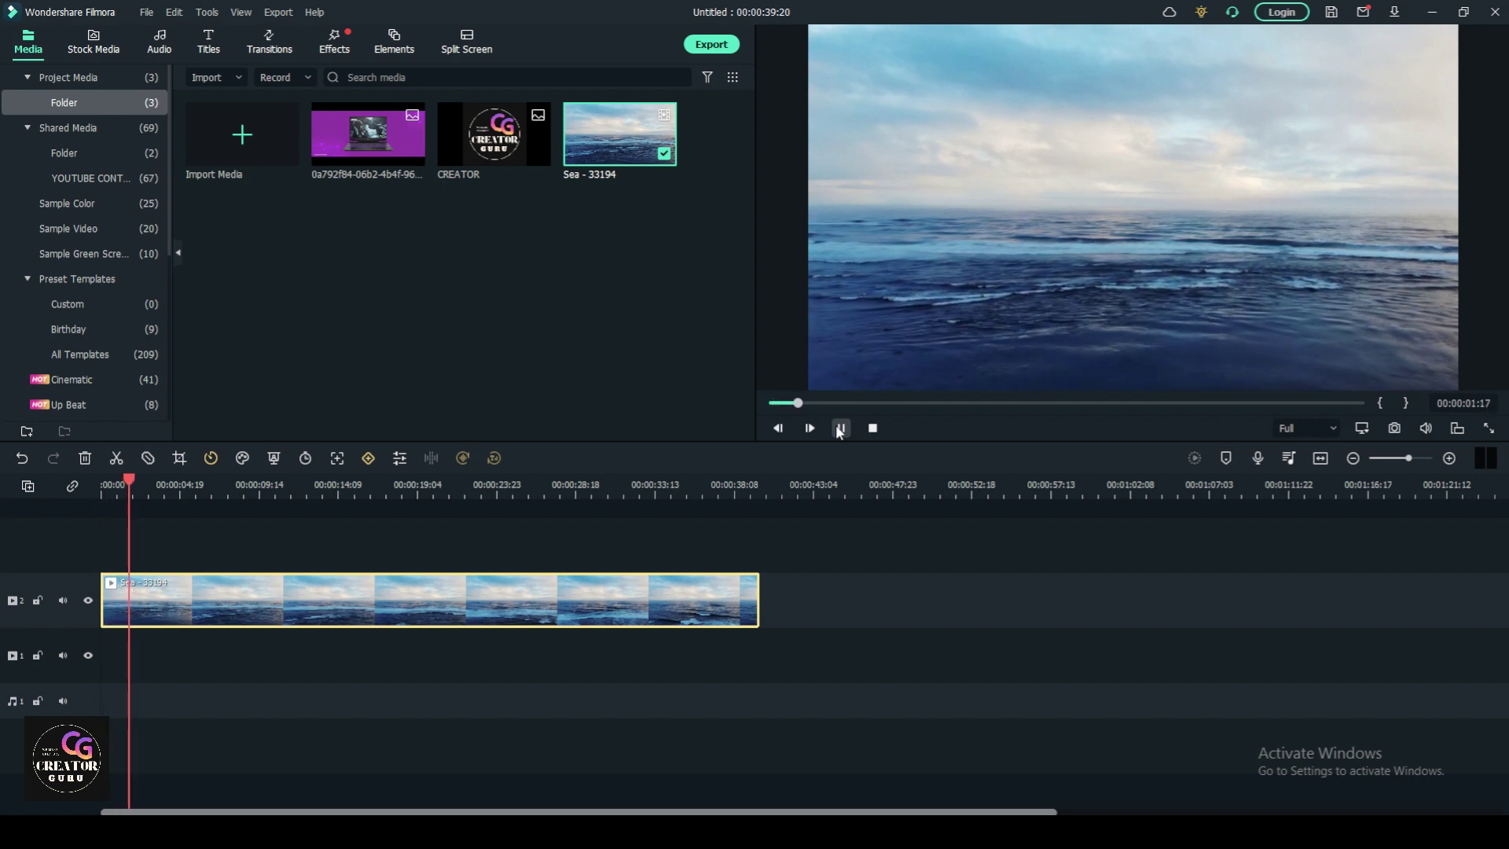
{"action": "left_click", "coordinate": [840, 428]}
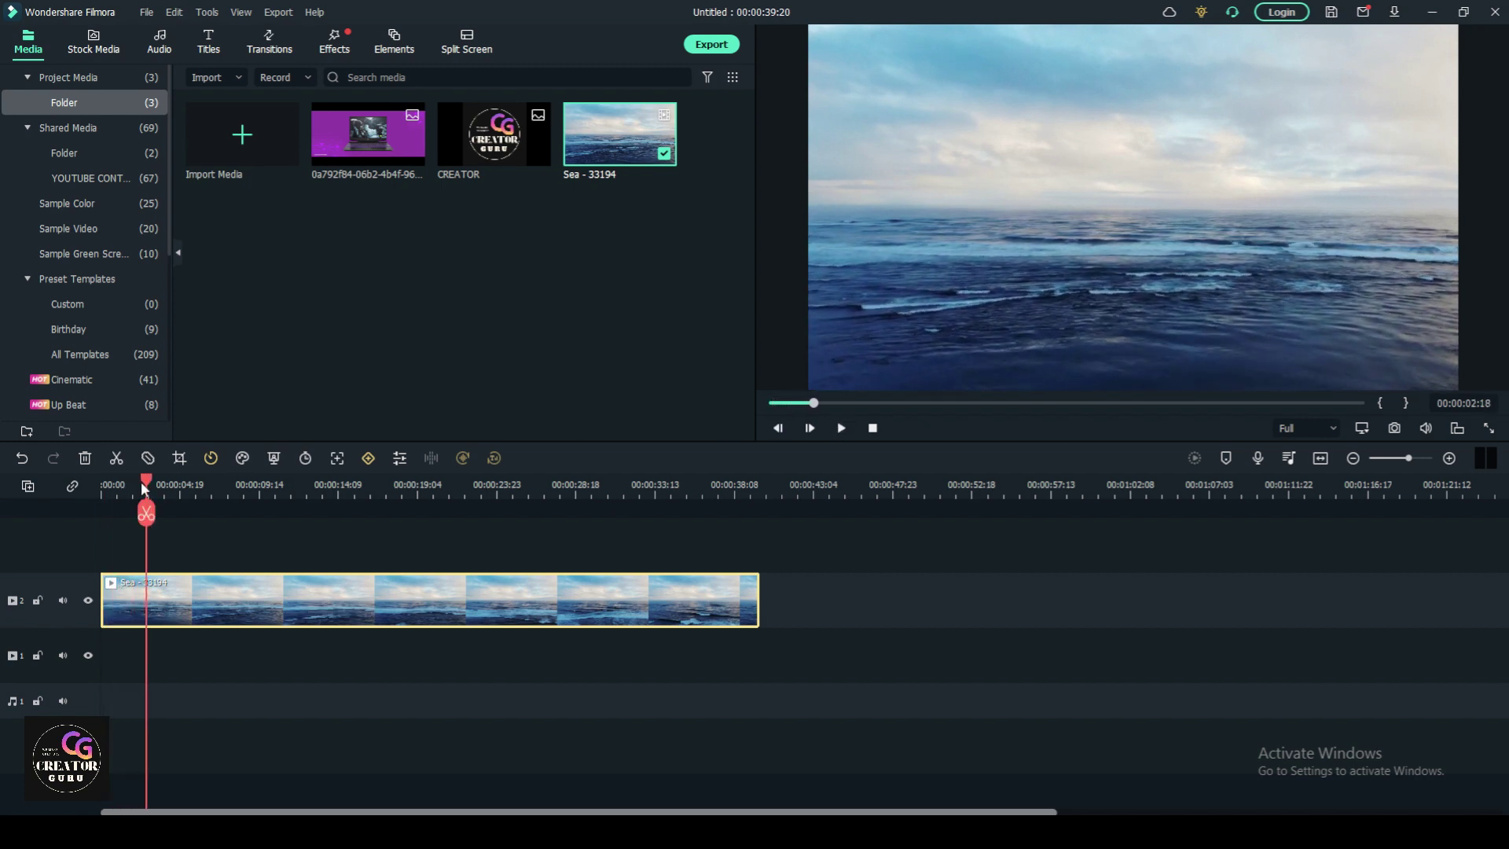
{"action": "left_click_drag", "start_coordinate": [147, 484], "coordinate": [102, 485]}
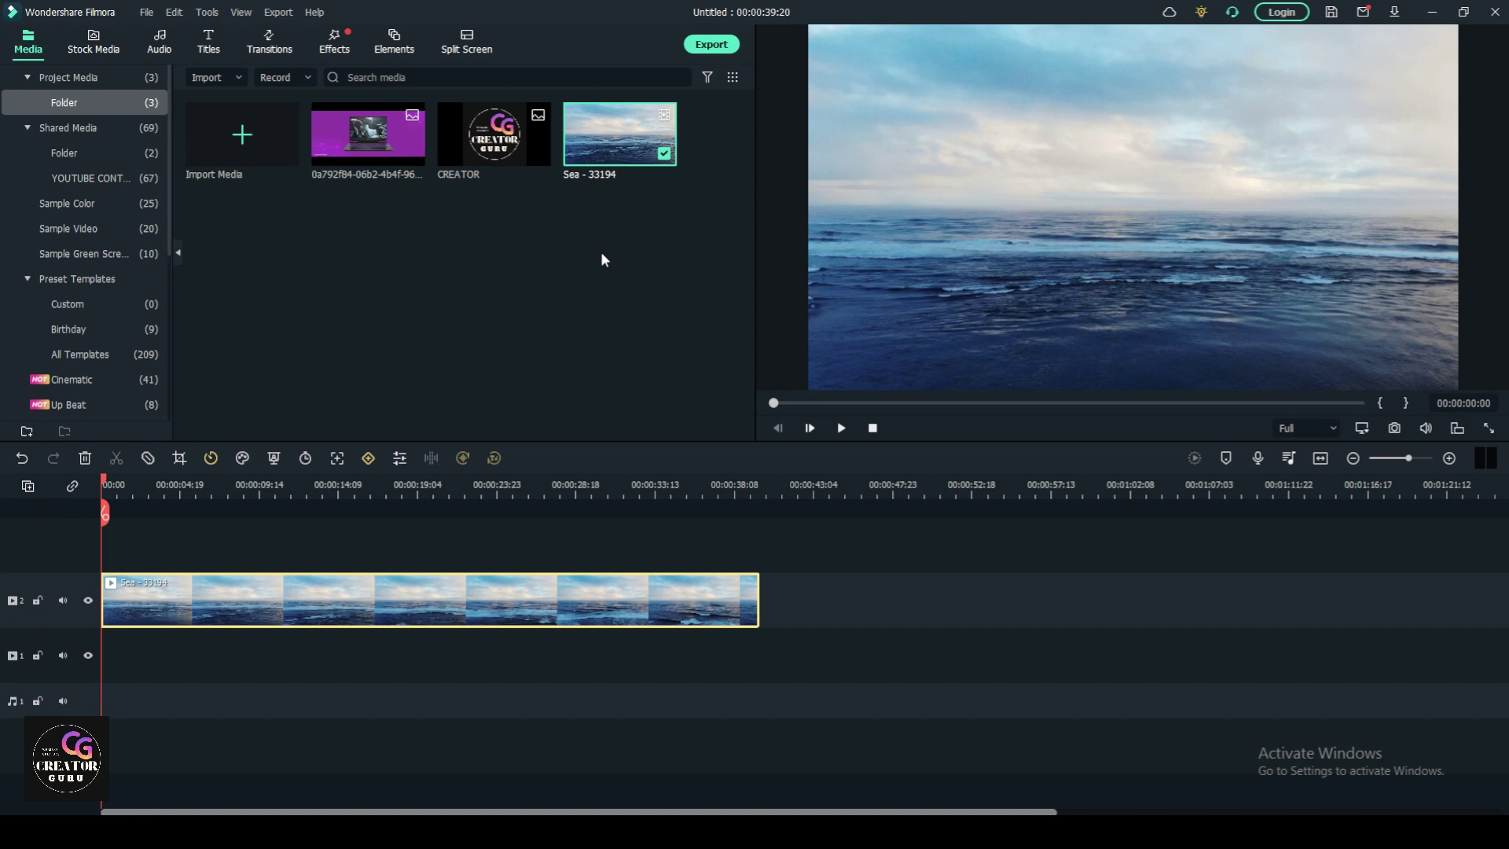
- Add the CREATOR logo on the track above the sea clip and shrink it into the upper-right corner of the video frame
{"action": "left_click", "coordinate": [493, 146]}
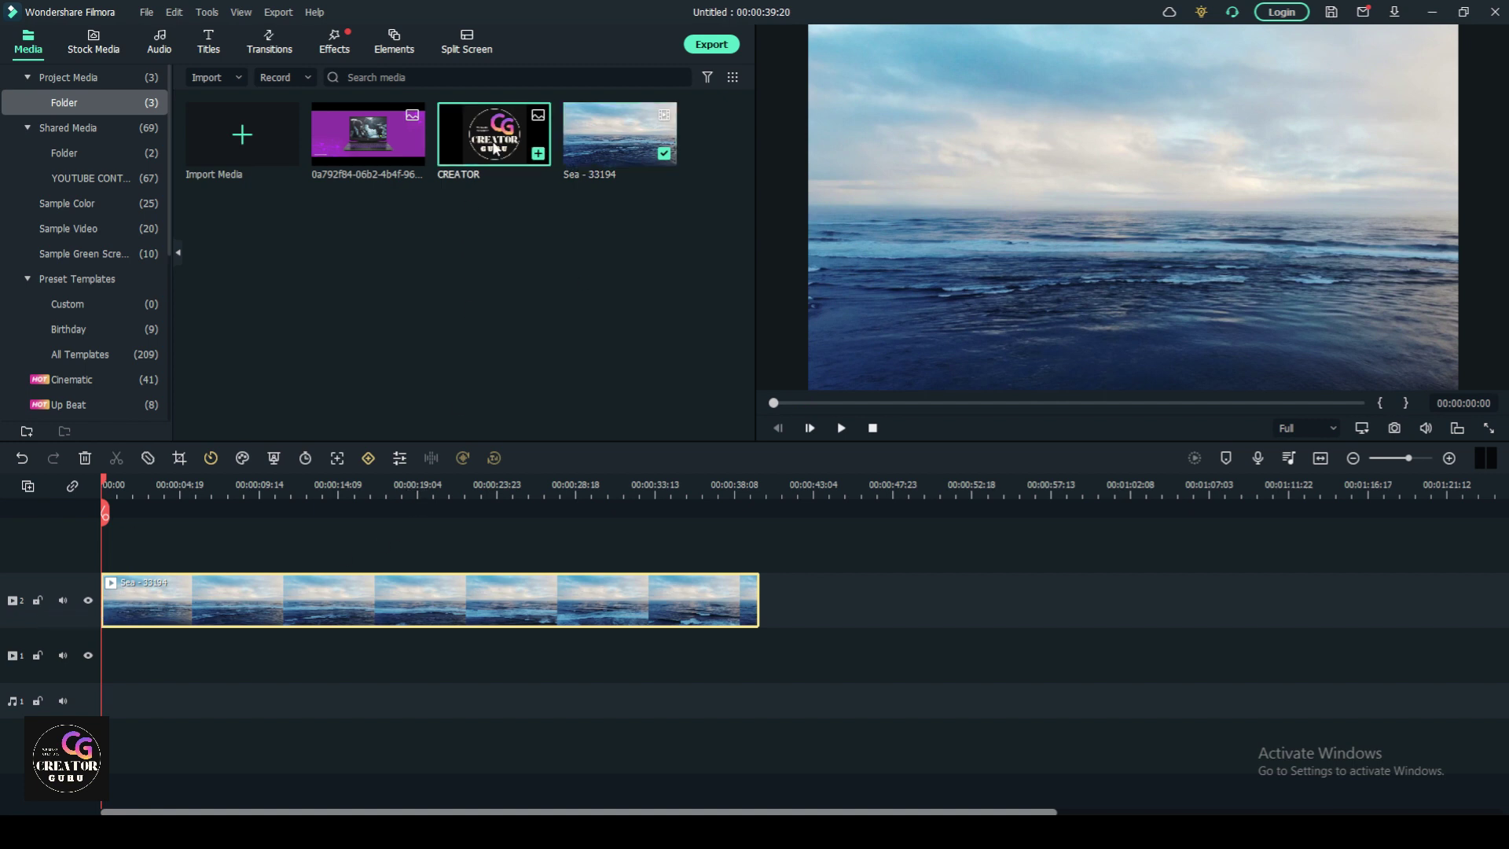
{"action": "double_click", "coordinate": [494, 147]}
{"action": "left_click_drag", "start_coordinate": [502, 144], "coordinate": [124, 560]}
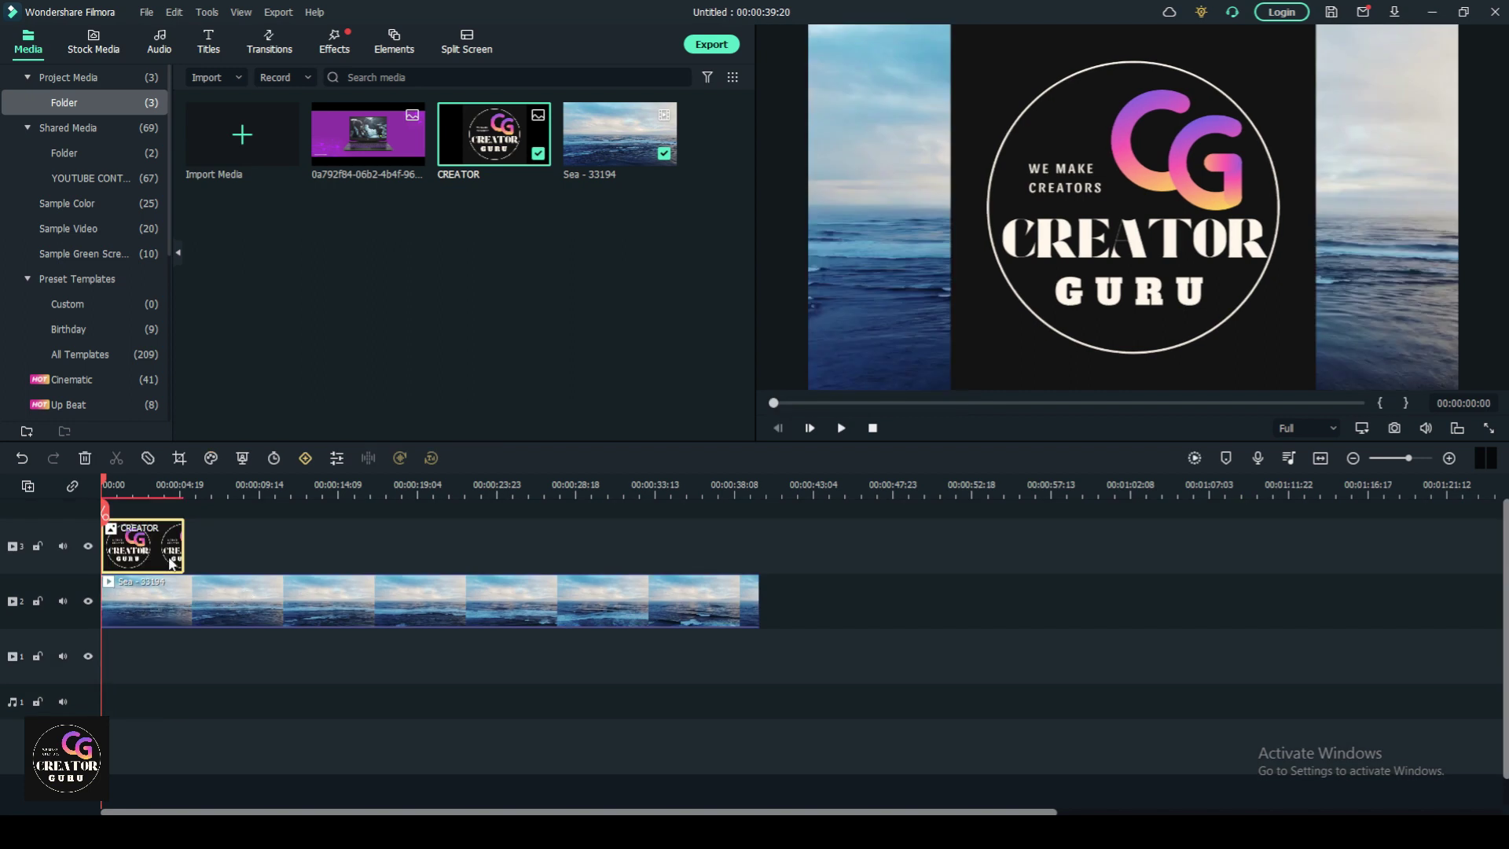
{"action": "left_click", "coordinate": [1025, 197]}
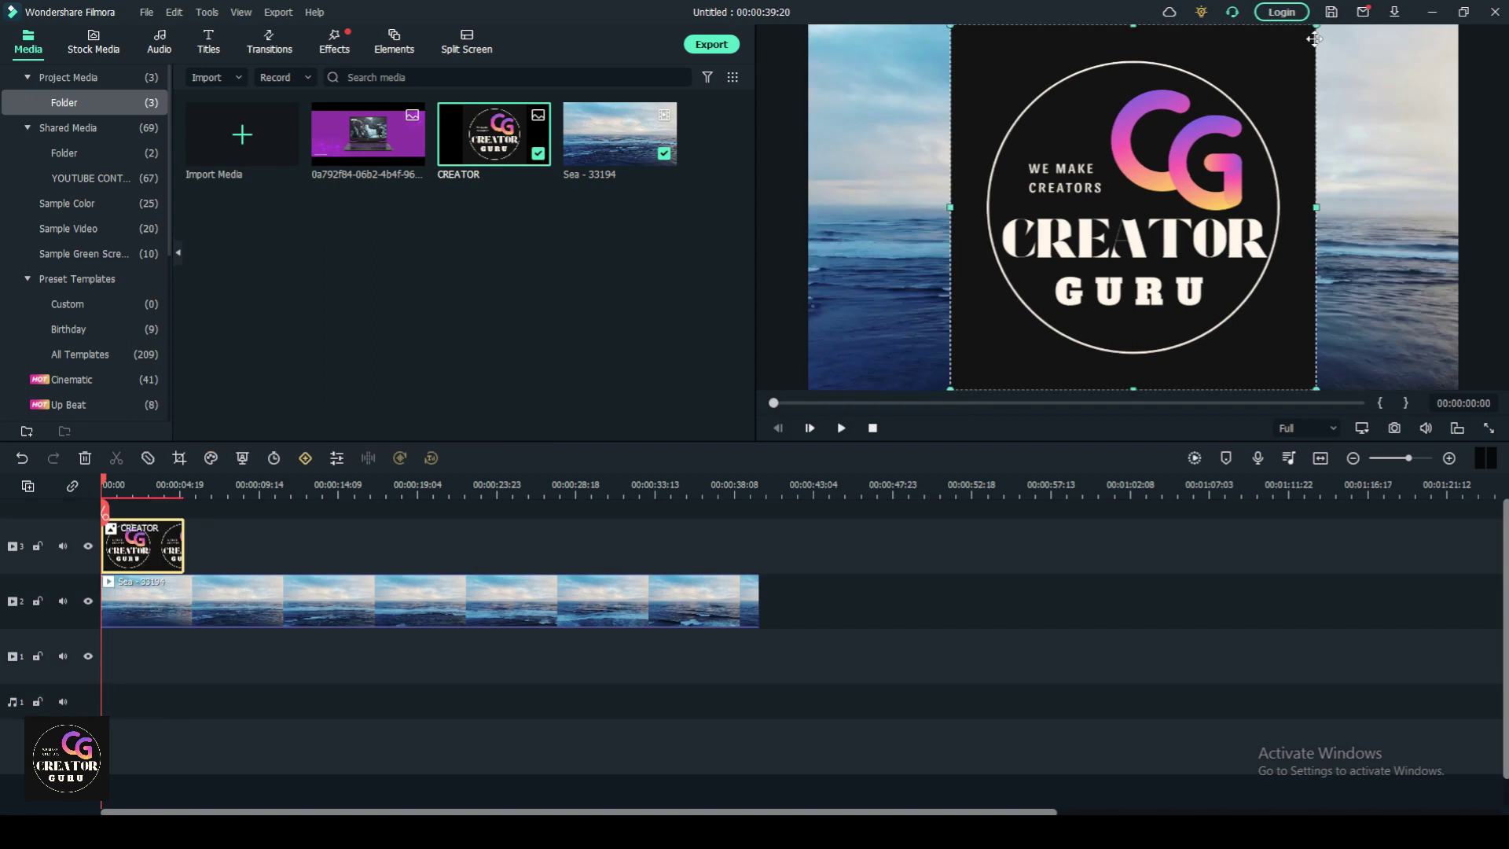
{"action": "mouse_move", "coordinate": [1318, 26]}
{"action": "left_mouse_down"}
{"action": "mouse_move", "coordinate": [1077, 262]}
{"action": "mouse_move", "coordinate": [1017, 297]}
{"action": "mouse_move", "coordinate": [1006, 330]}
{"action": "mouse_move", "coordinate": [1309, 163]}
{"action": "mouse_move", "coordinate": [1431, 51]}
{"action": "left_mouse_up"}
{"action": "left_click", "coordinate": [670, 330]}
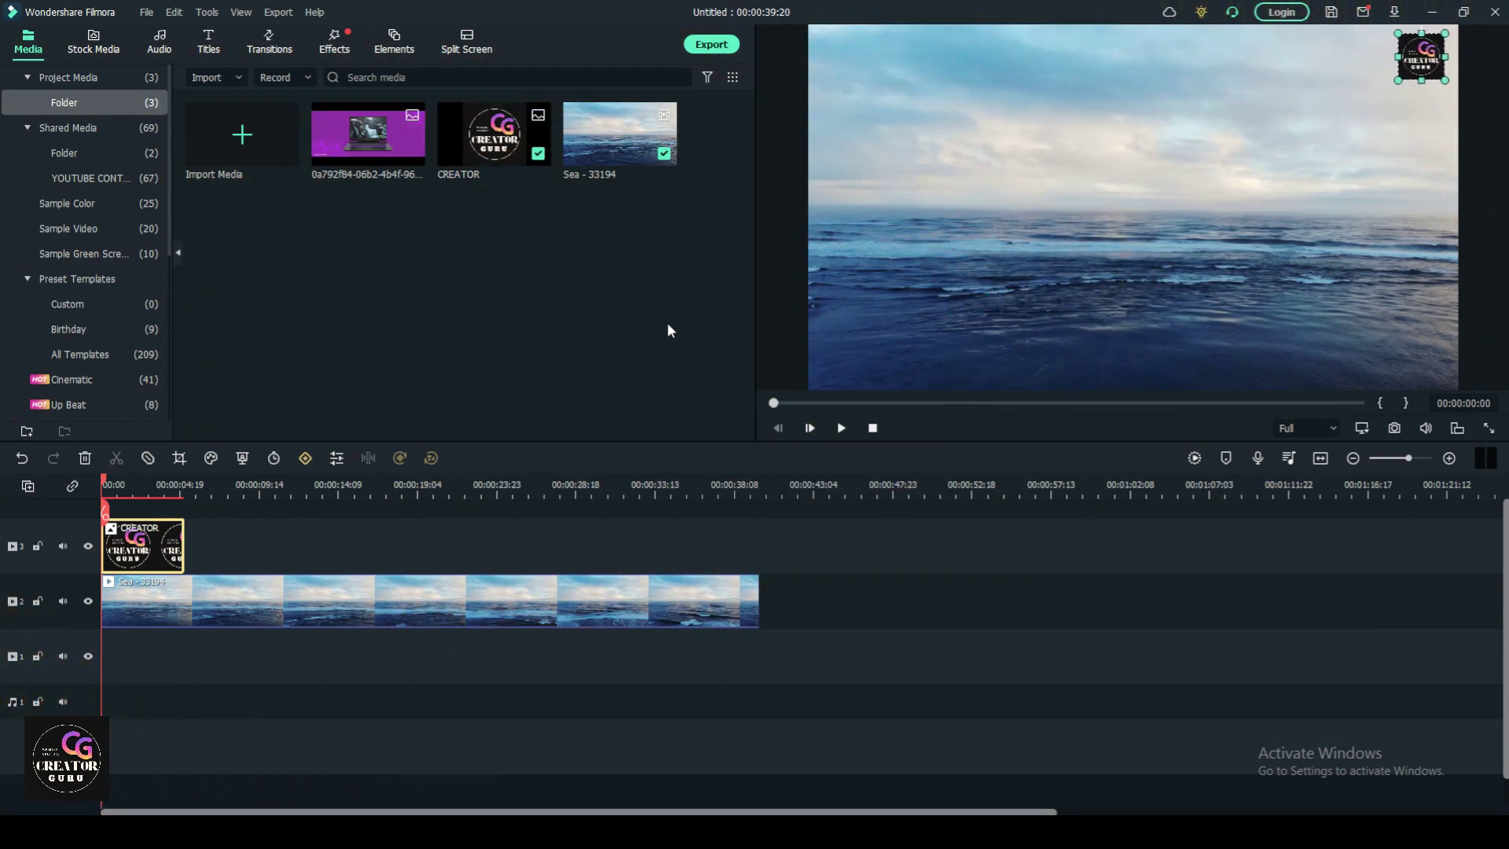
- Extend the CREATOR logo clip to the end of the sea clip and preview the result
{"action": "left_click", "coordinate": [841, 428]}
{"action": "left_click_drag", "start_coordinate": [183, 550], "coordinate": [761, 587]}
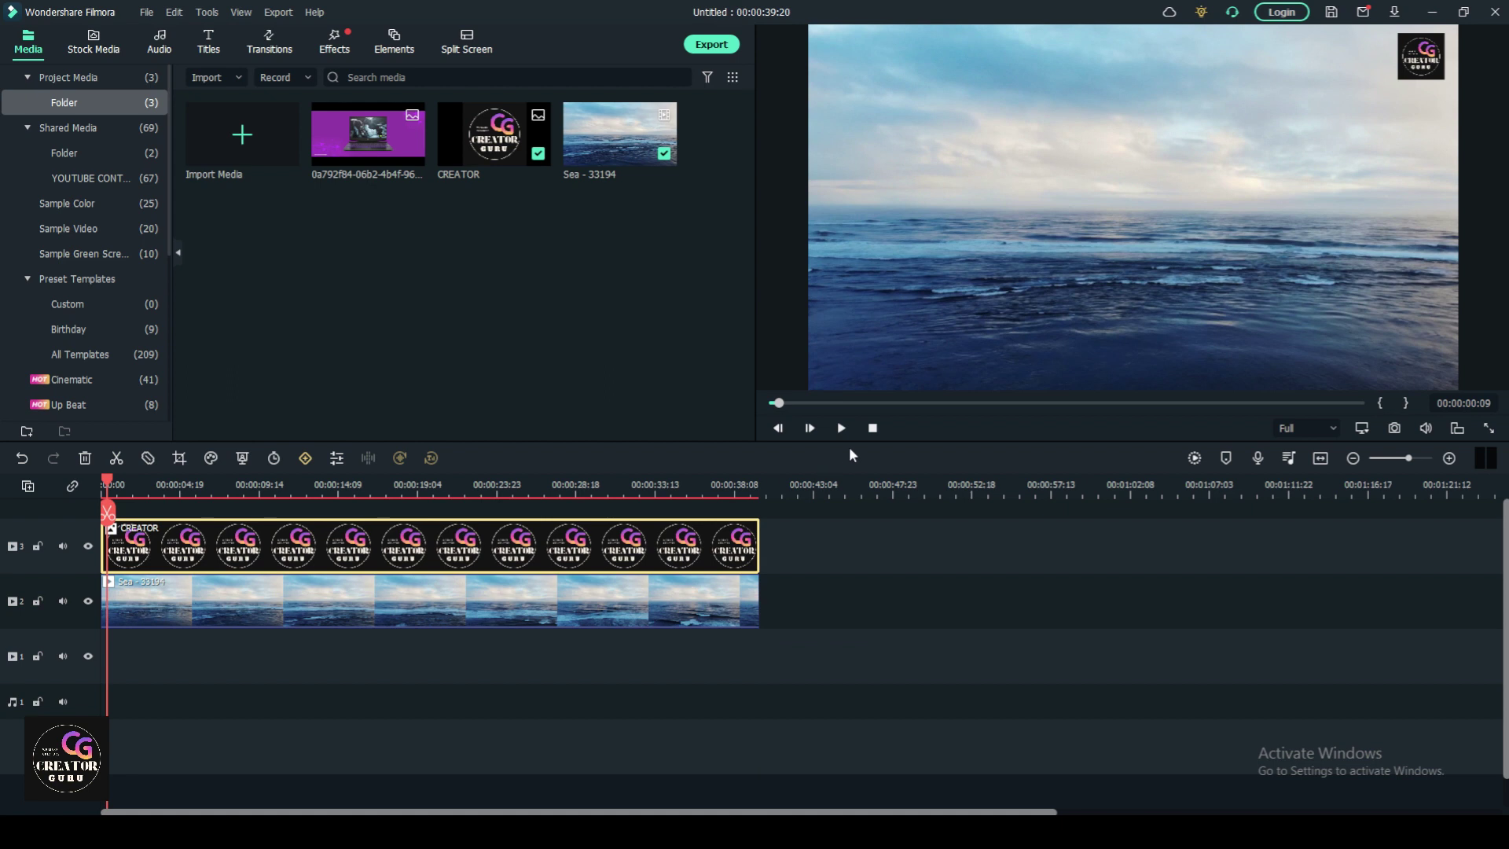
{"action": "left_click", "coordinate": [842, 428]}
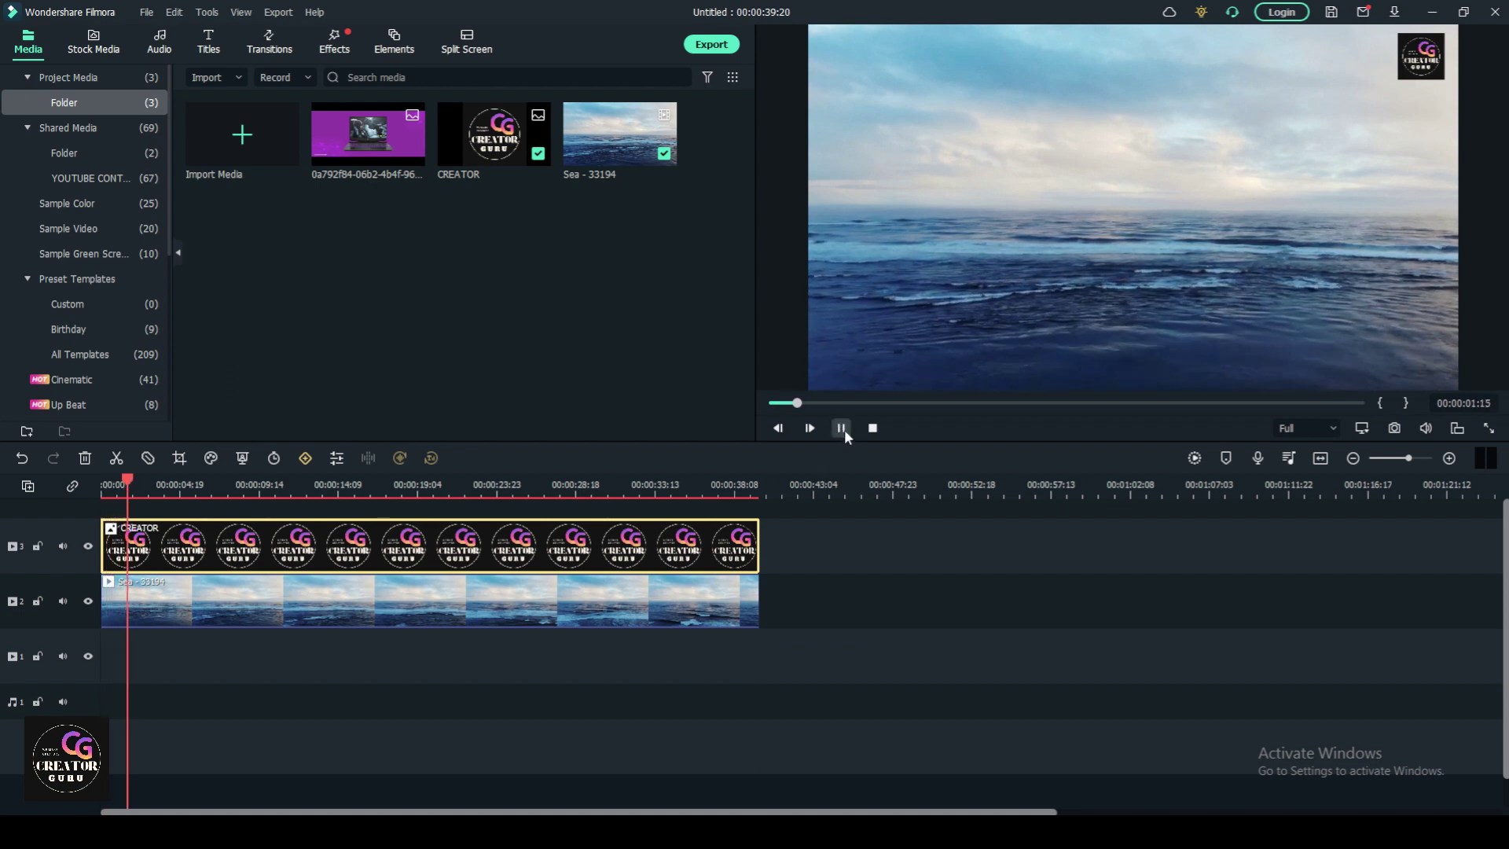
{"action": "left_click", "coordinate": [841, 428]}
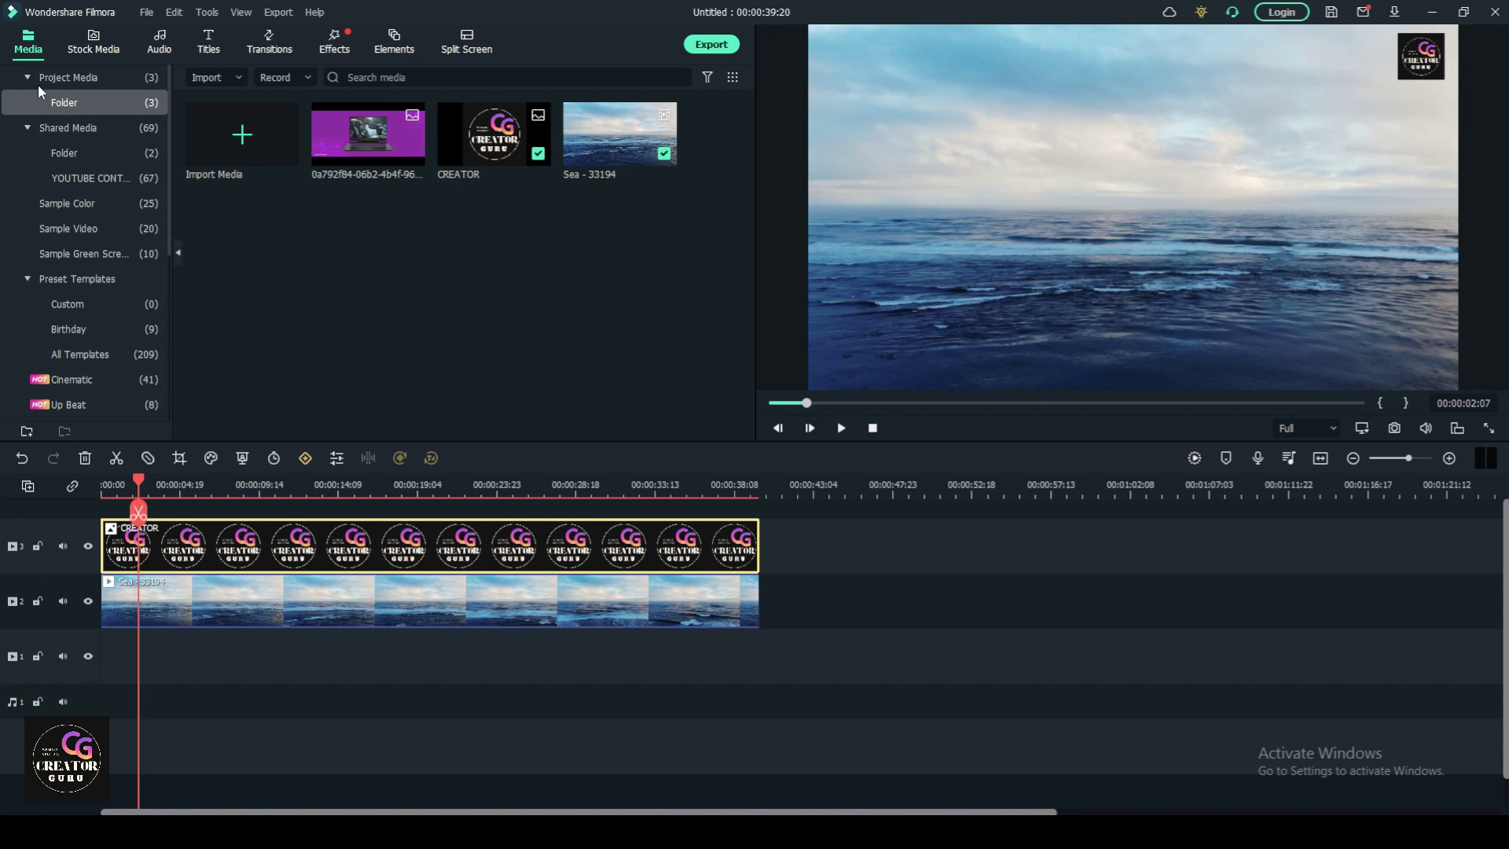
- Look at the Shared Media library and its import option, and compare it with the Project Media contents
{"action": "left_click", "coordinate": [93, 127]}
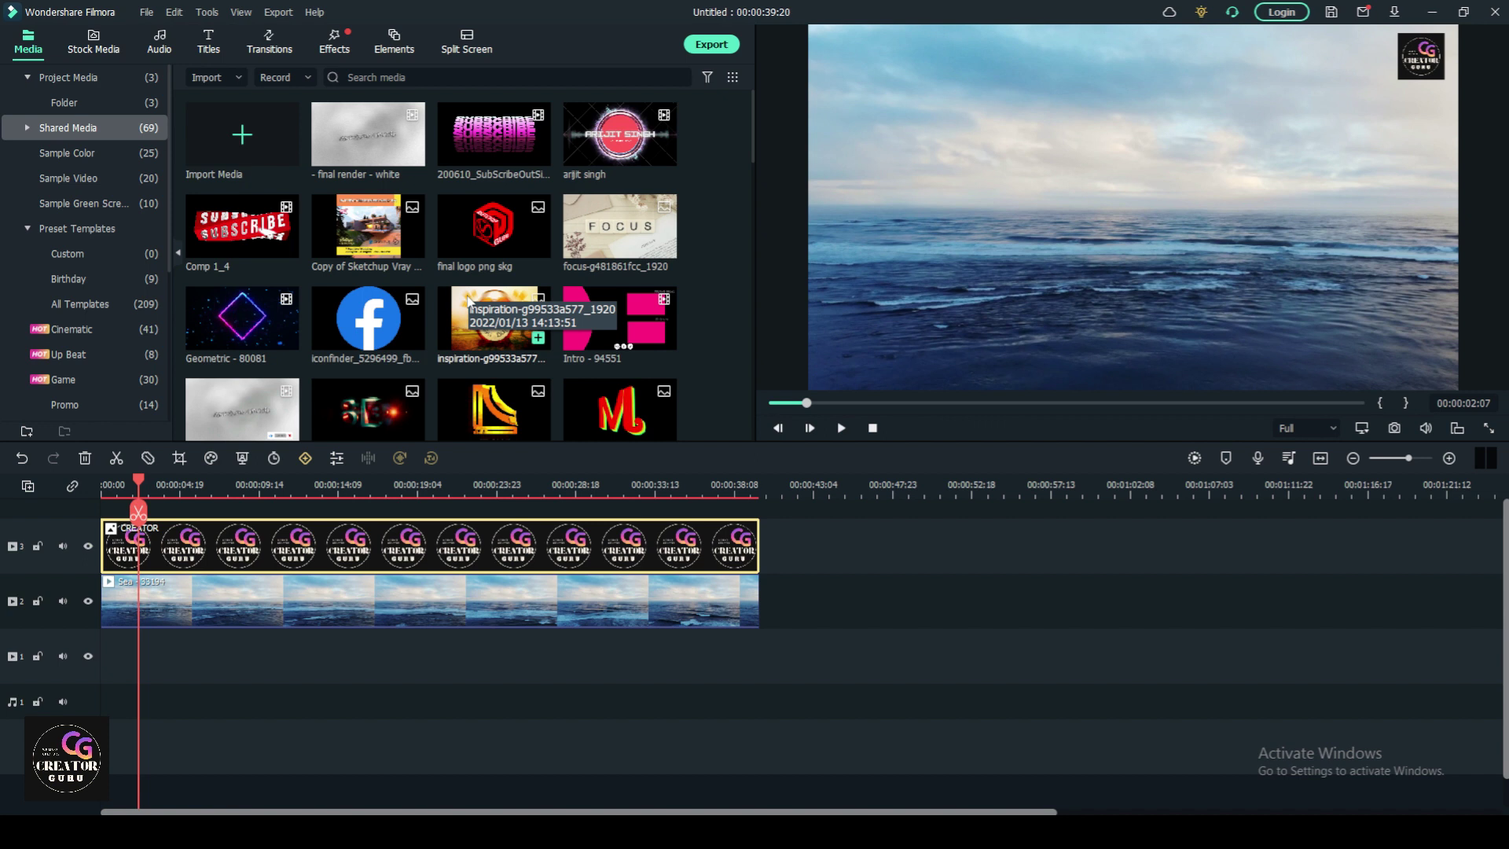
{"action": "left_click", "coordinate": [245, 138]}
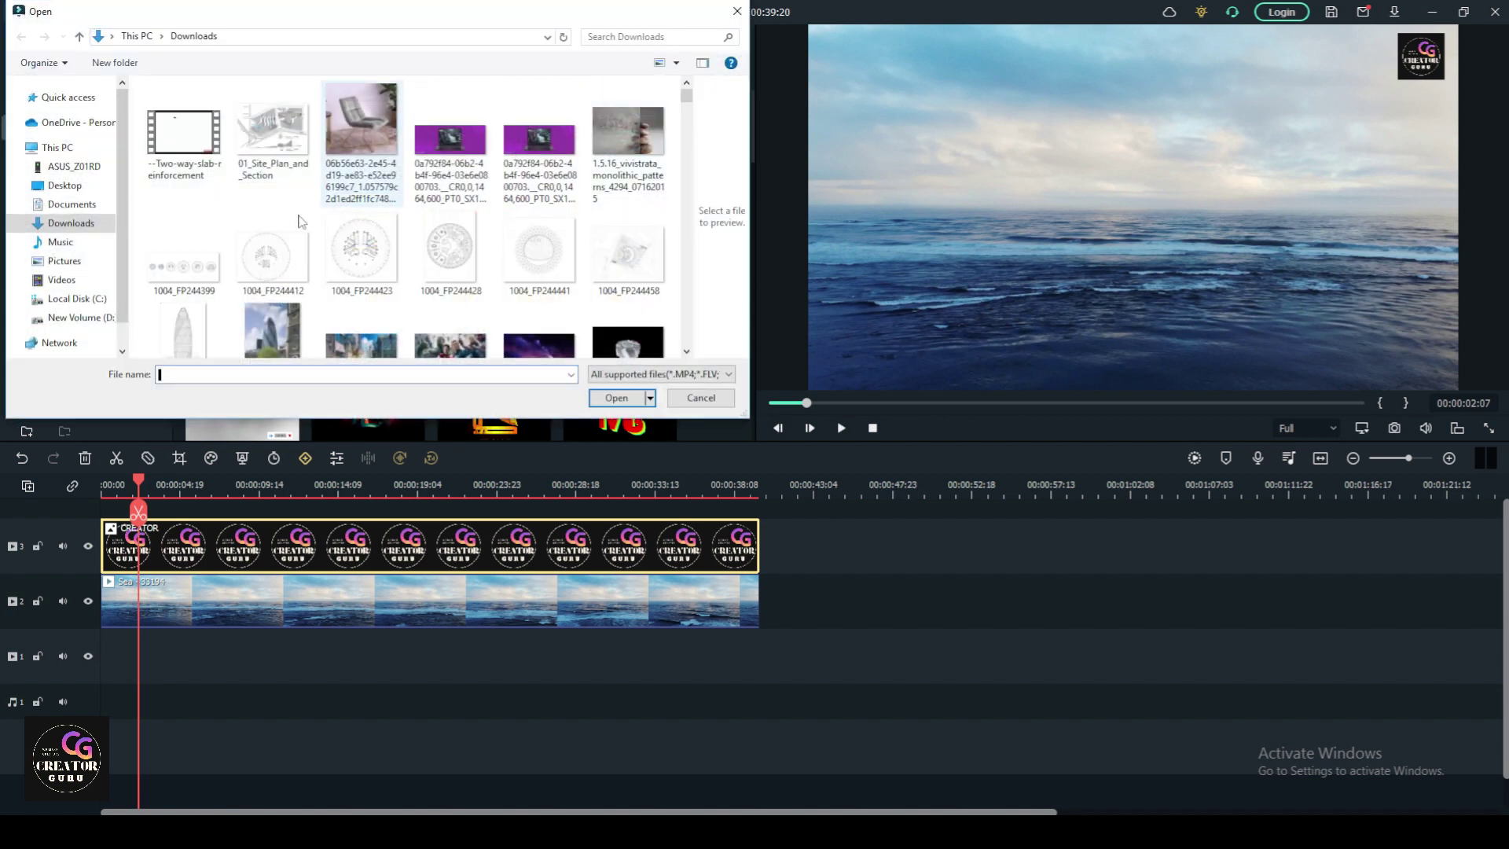
{"action": "left_click", "coordinate": [699, 399]}
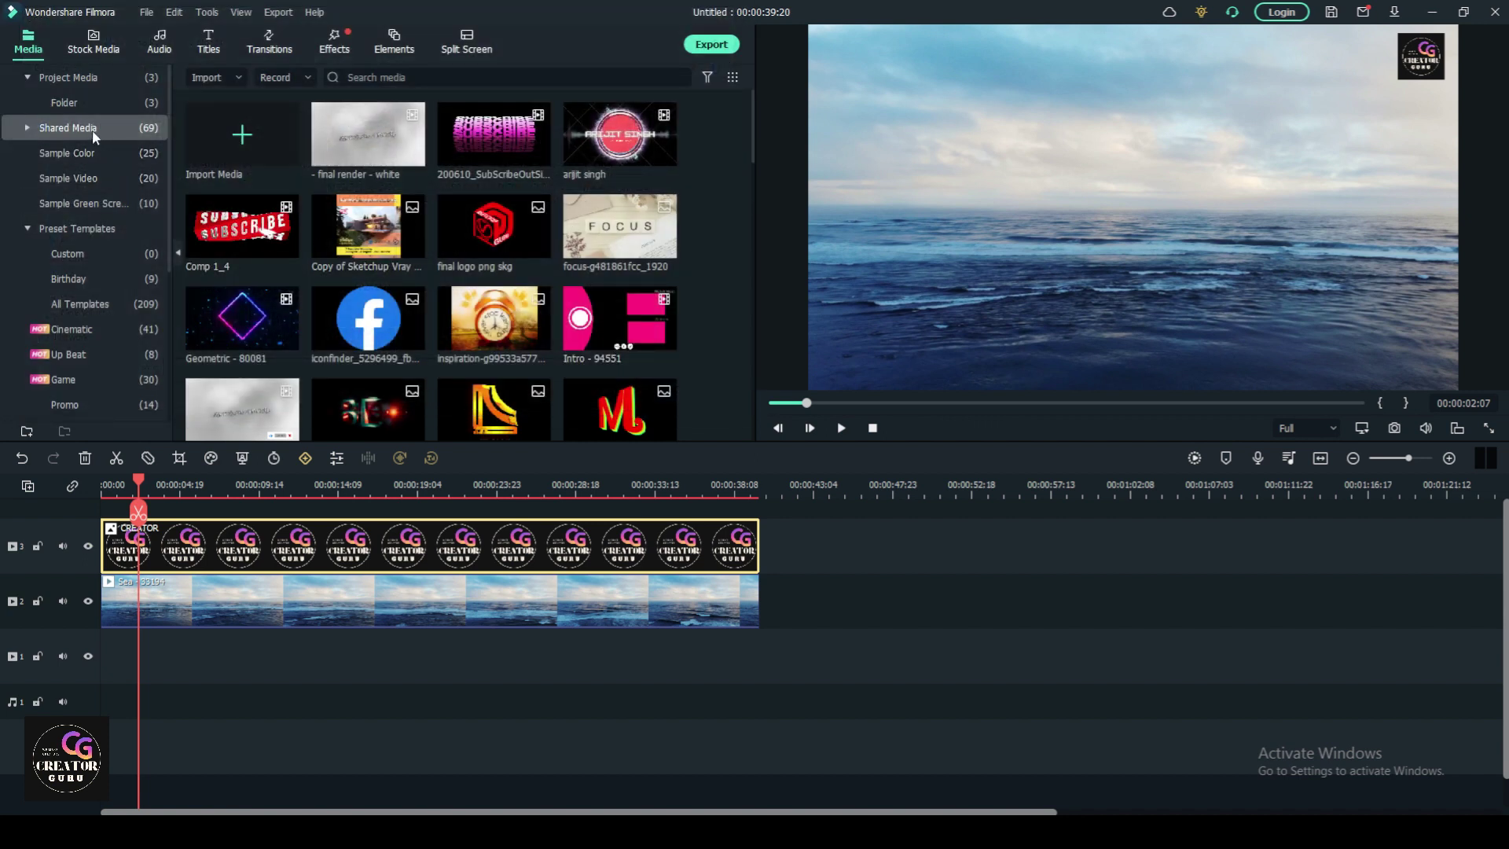
{"action": "left_click", "coordinate": [87, 79]}
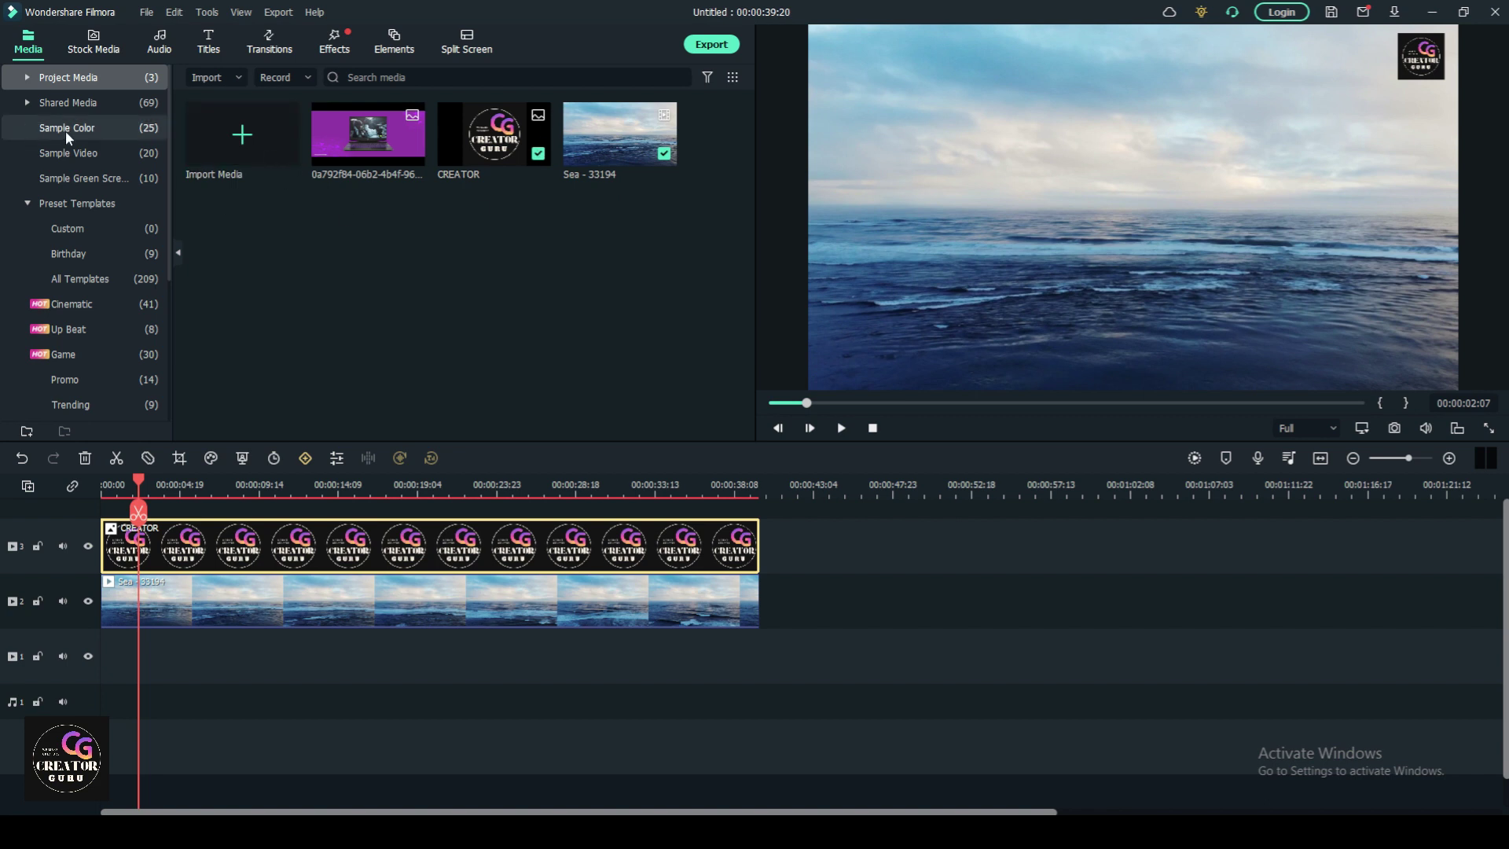
- Look through the Shared Media subfolders, comparing the contents of Folder and the YouTube content folder and the latter's folder options
{"action": "left_click", "coordinate": [68, 102]}
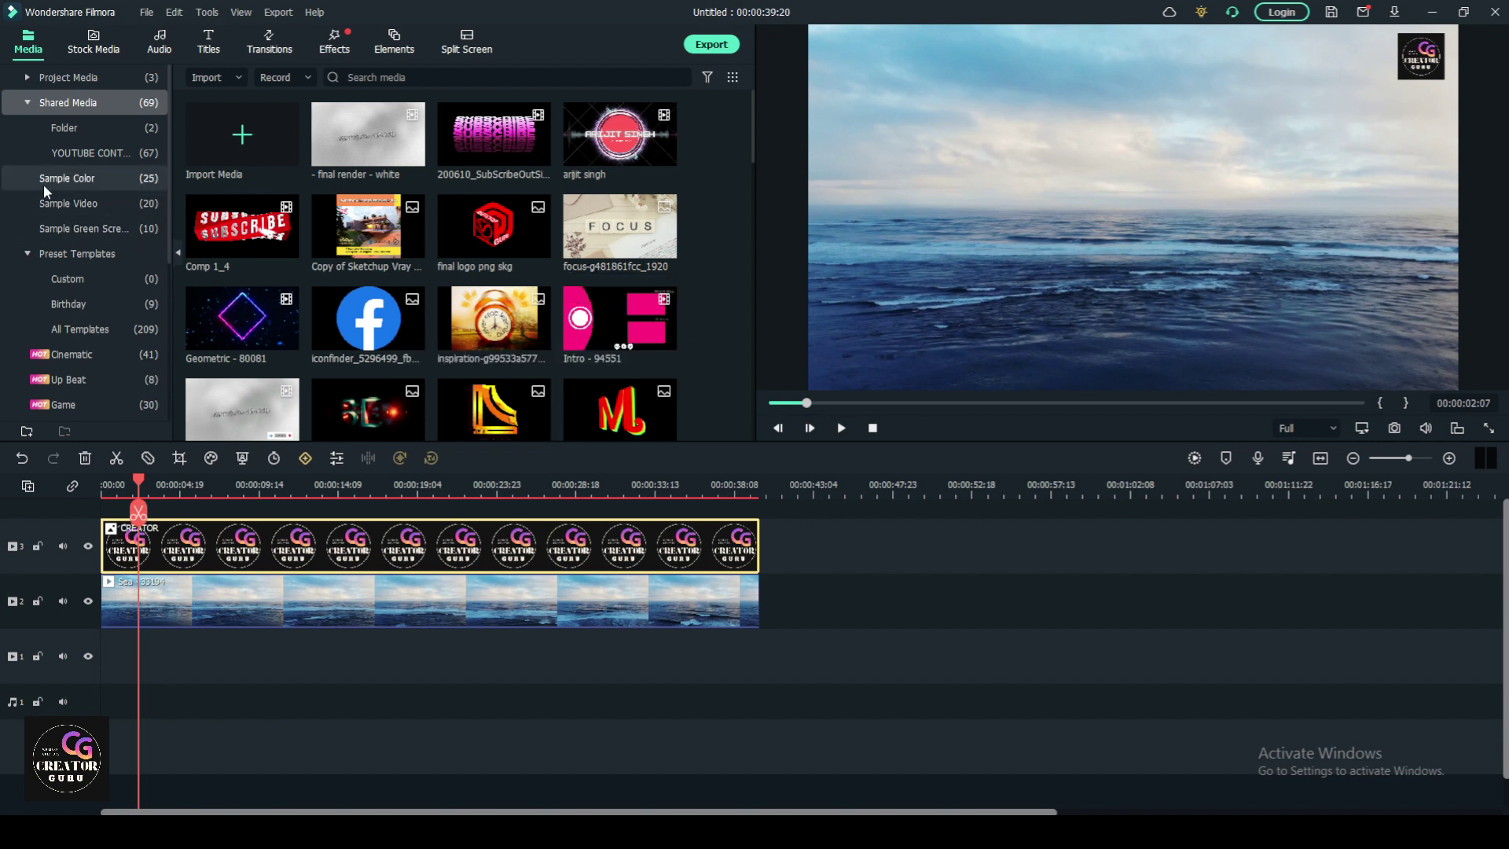
{"action": "left_click", "coordinate": [89, 126]}
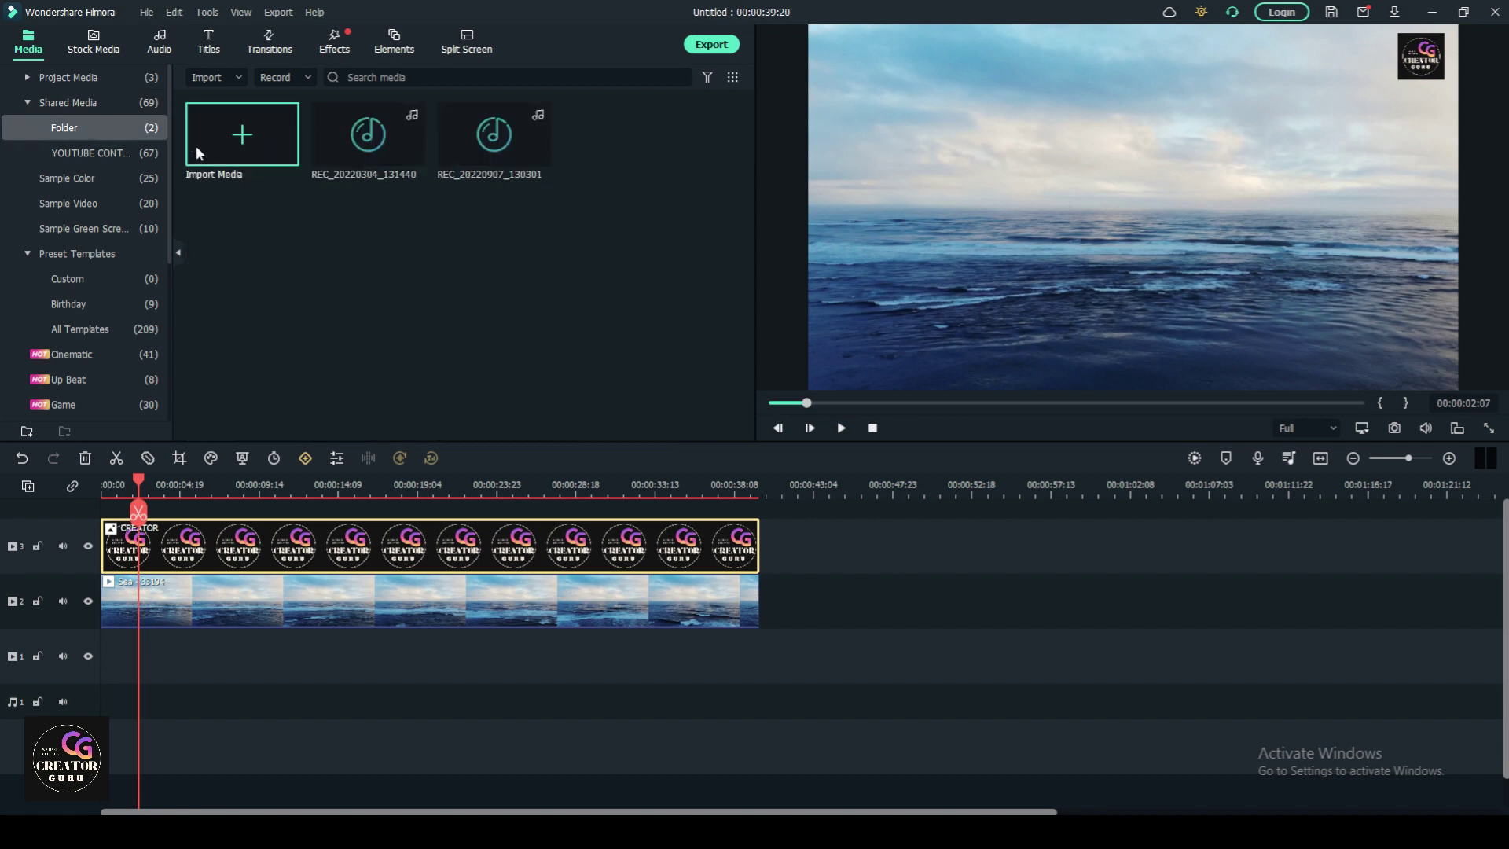
{"action": "left_click", "coordinate": [85, 107]}
{"action": "left_click", "coordinate": [85, 107]}
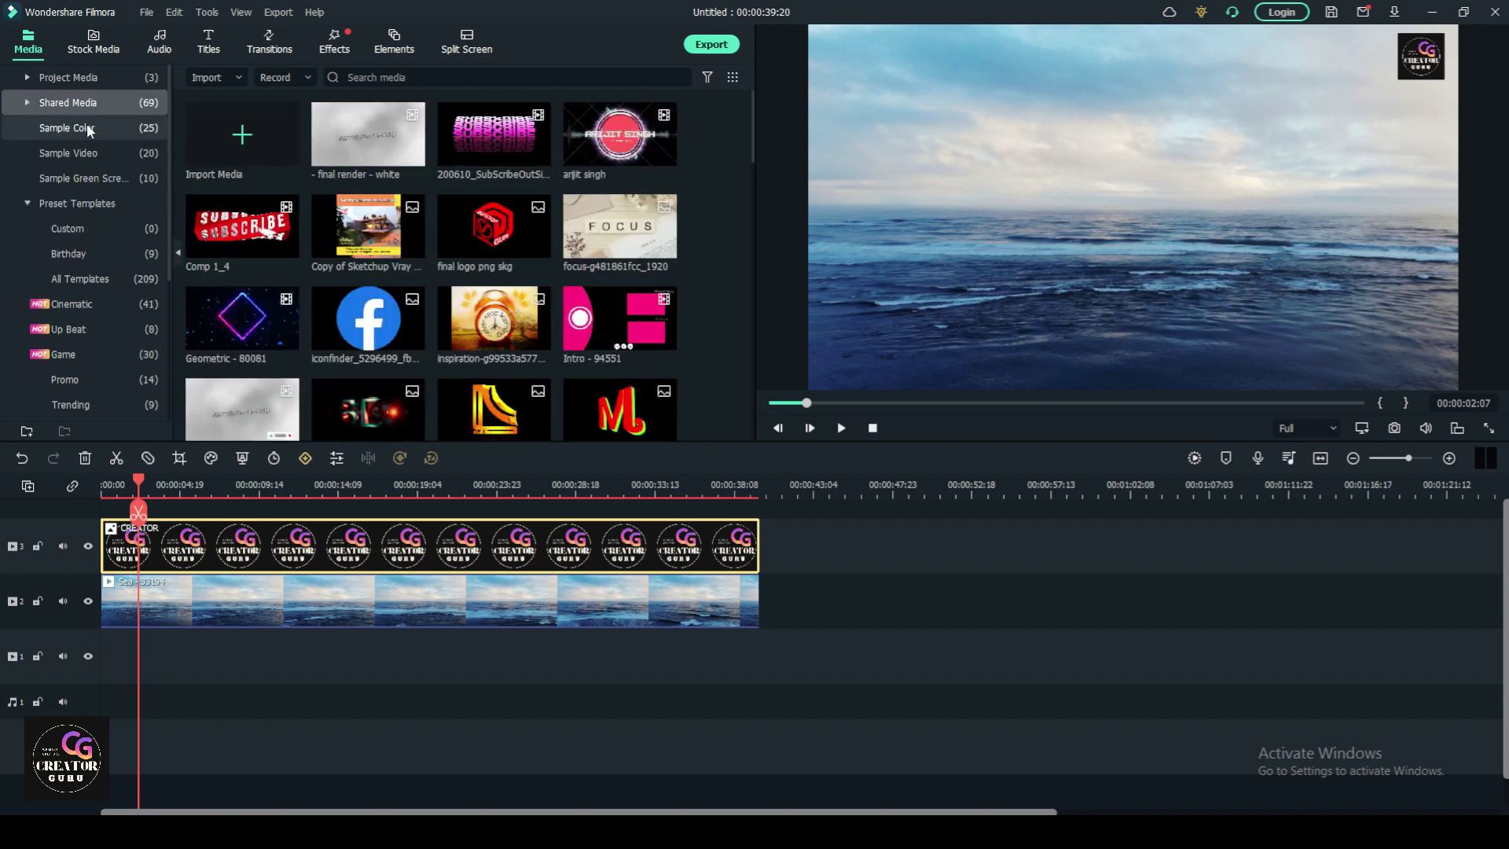
{"action": "left_click", "coordinate": [88, 105]}
{"action": "left_click", "coordinate": [88, 131]}
{"action": "left_click", "coordinate": [98, 154]}
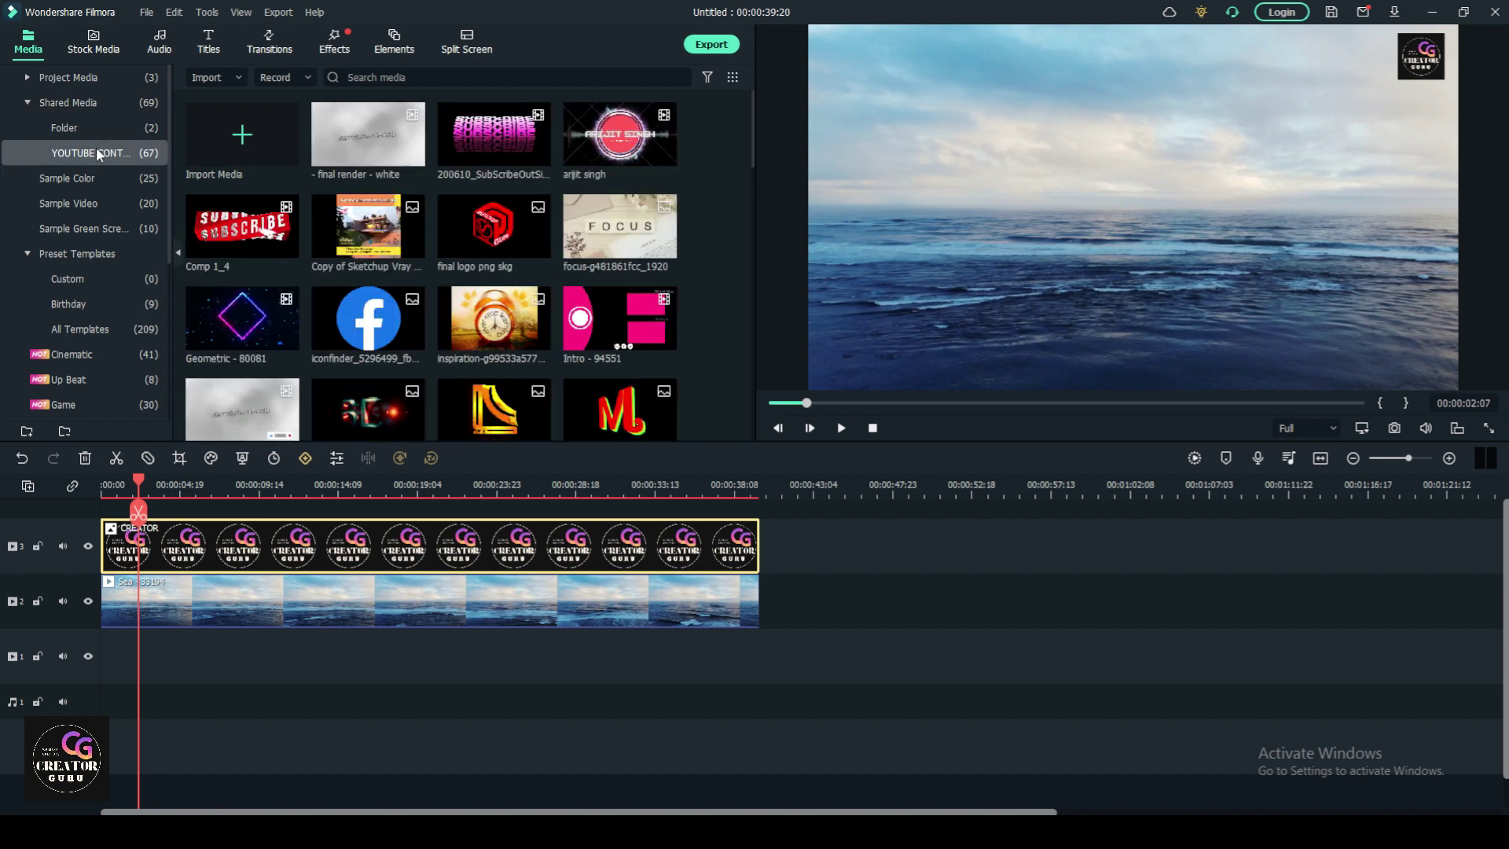
{"action": "left_click", "coordinate": [96, 126]}
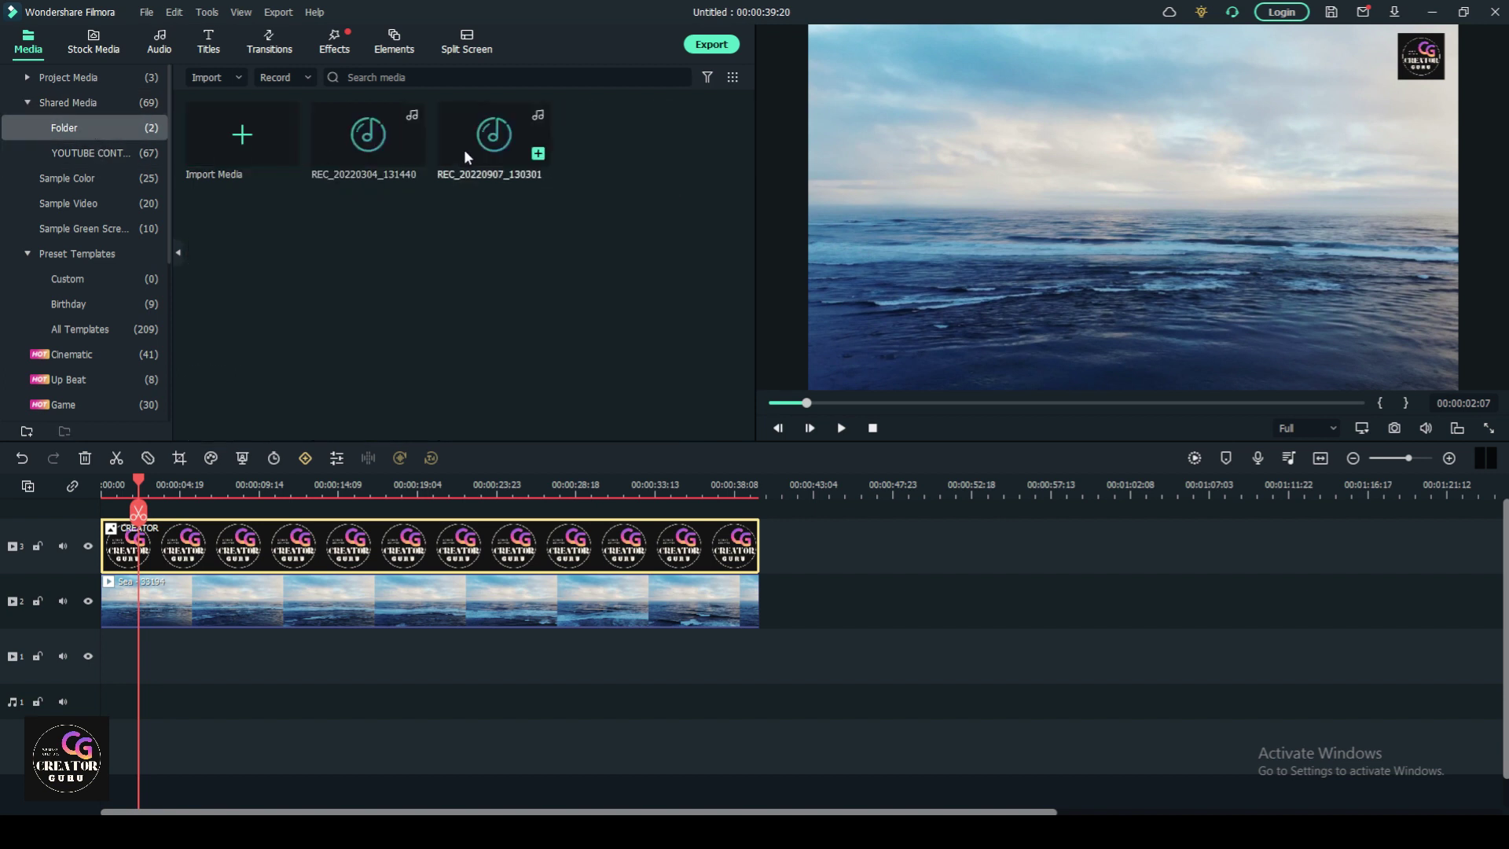
{"action": "left_click", "coordinate": [120, 152]}
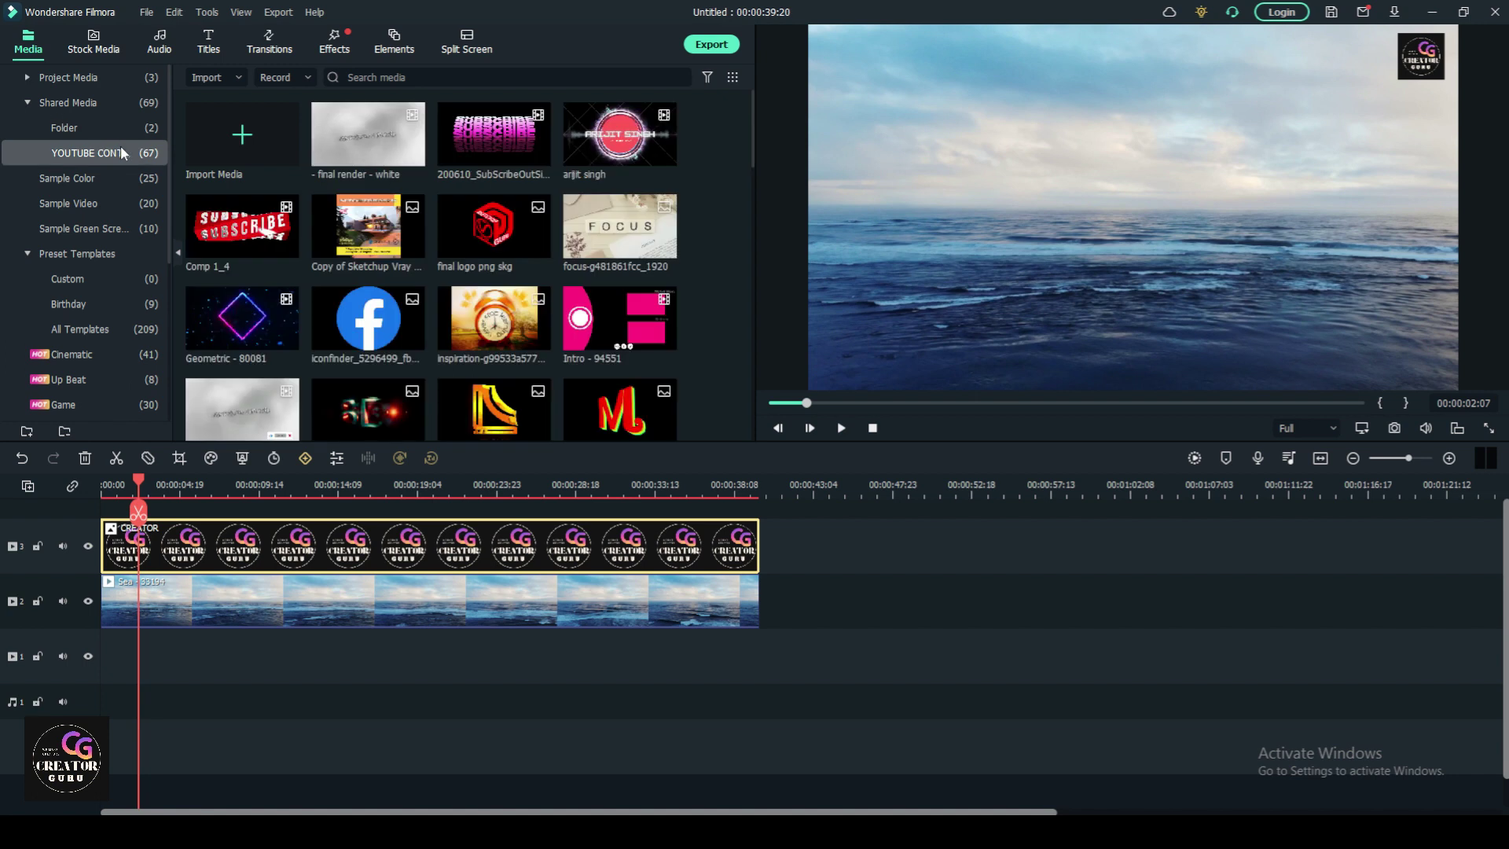
{"action": "right_click", "coordinate": [117, 154]}
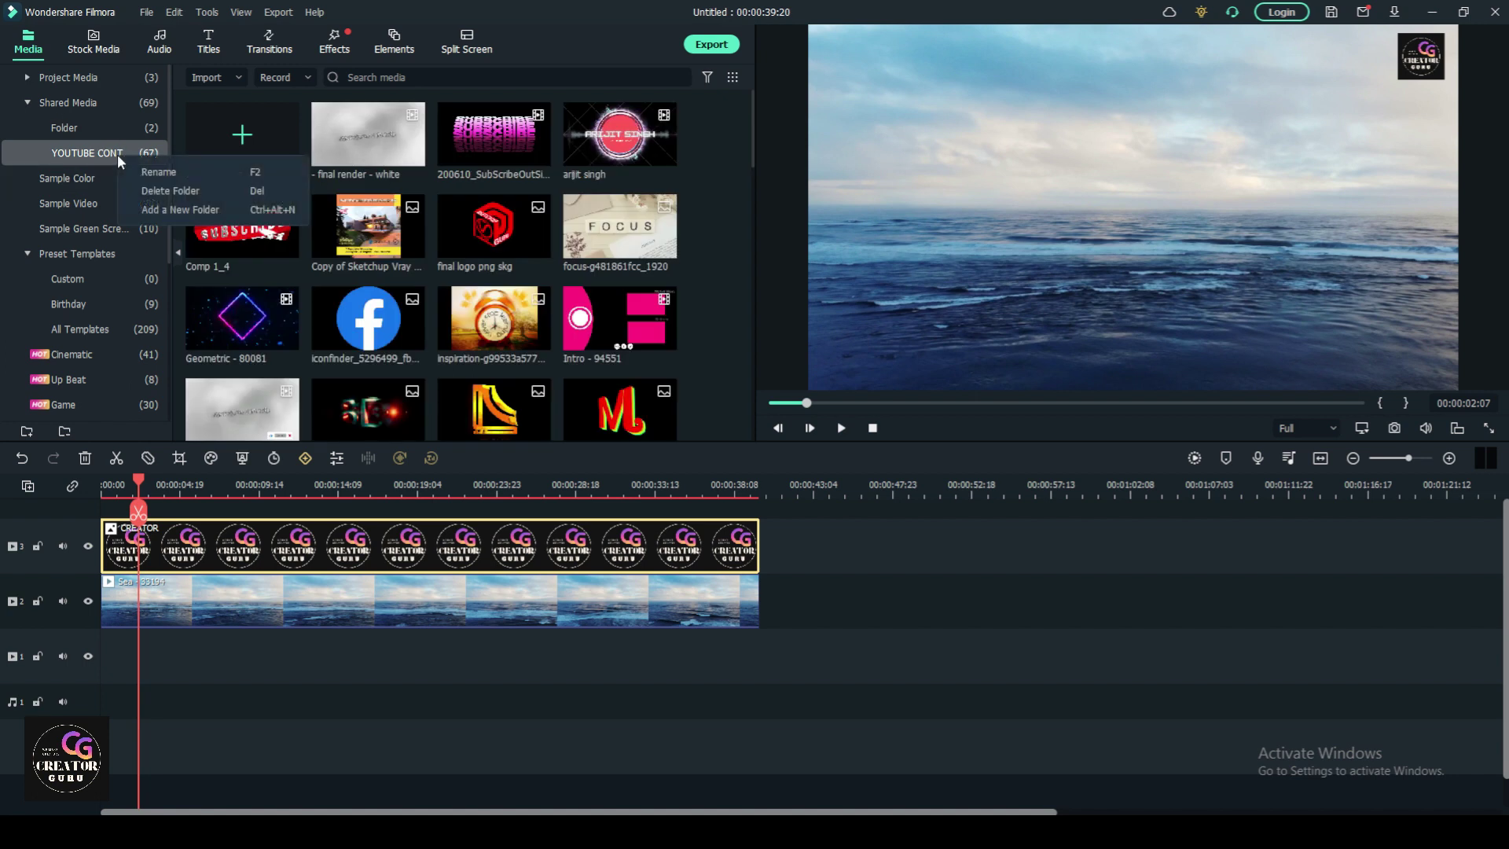
{"action": "left_click", "coordinate": [89, 155]}
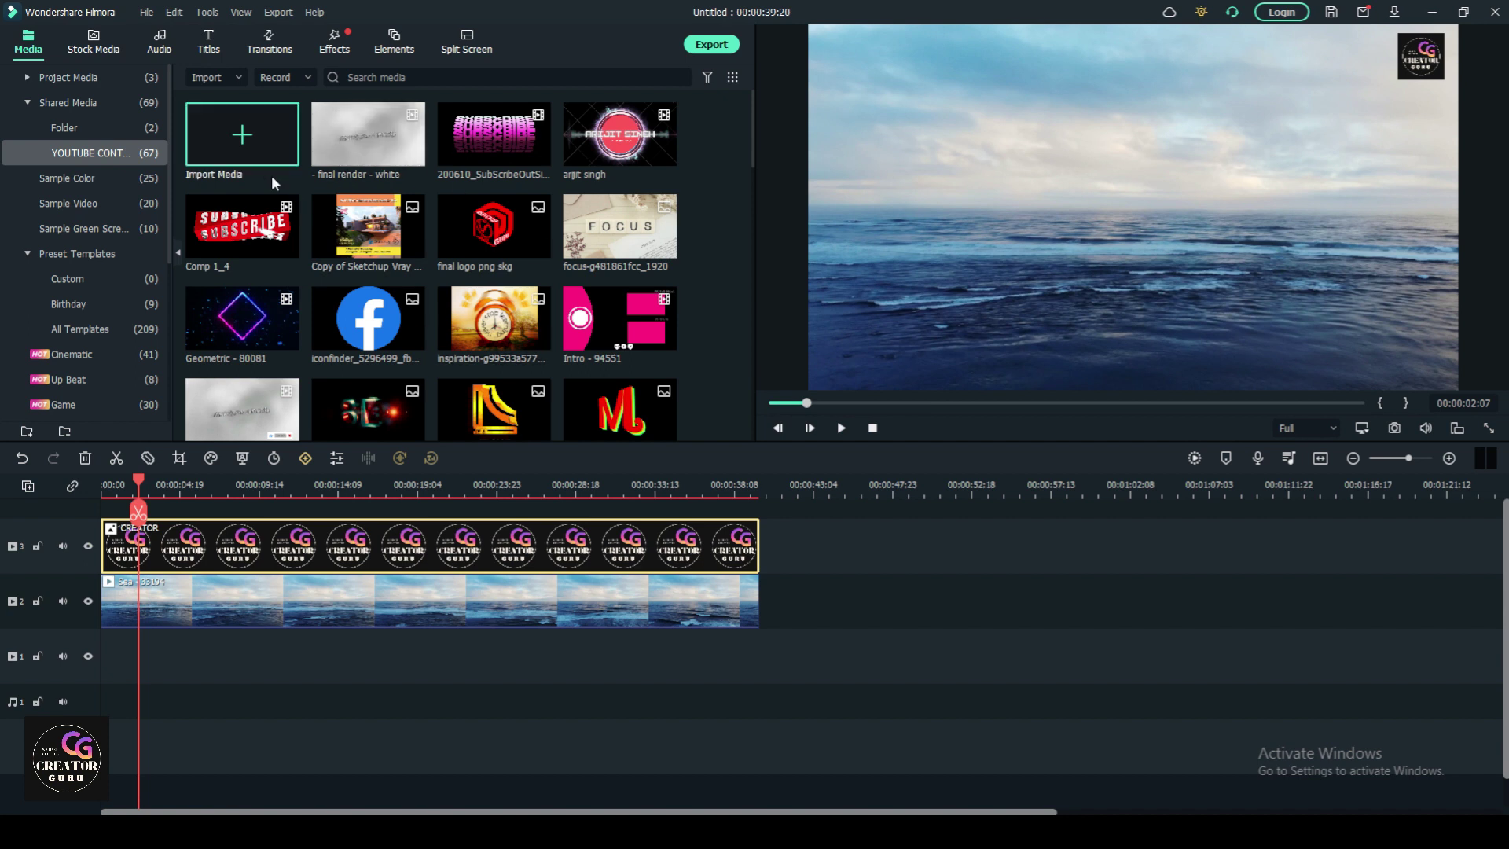
- Preview the Claret Red sample color and insert it at the timeline start on the sea clip's track
{"action": "left_click", "coordinate": [102, 182]}
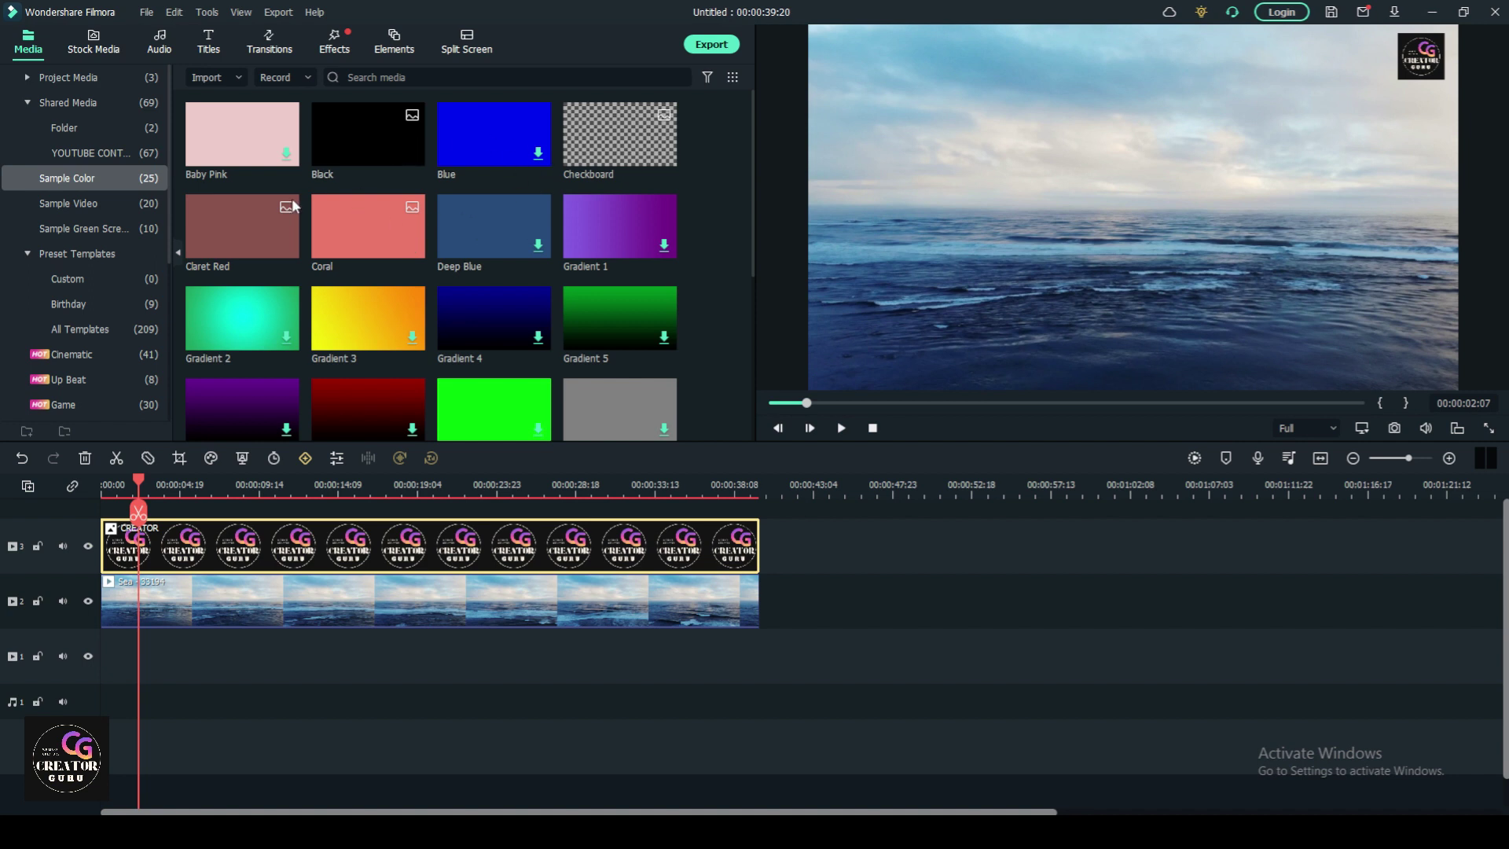
{"action": "double_click", "coordinate": [239, 228]}
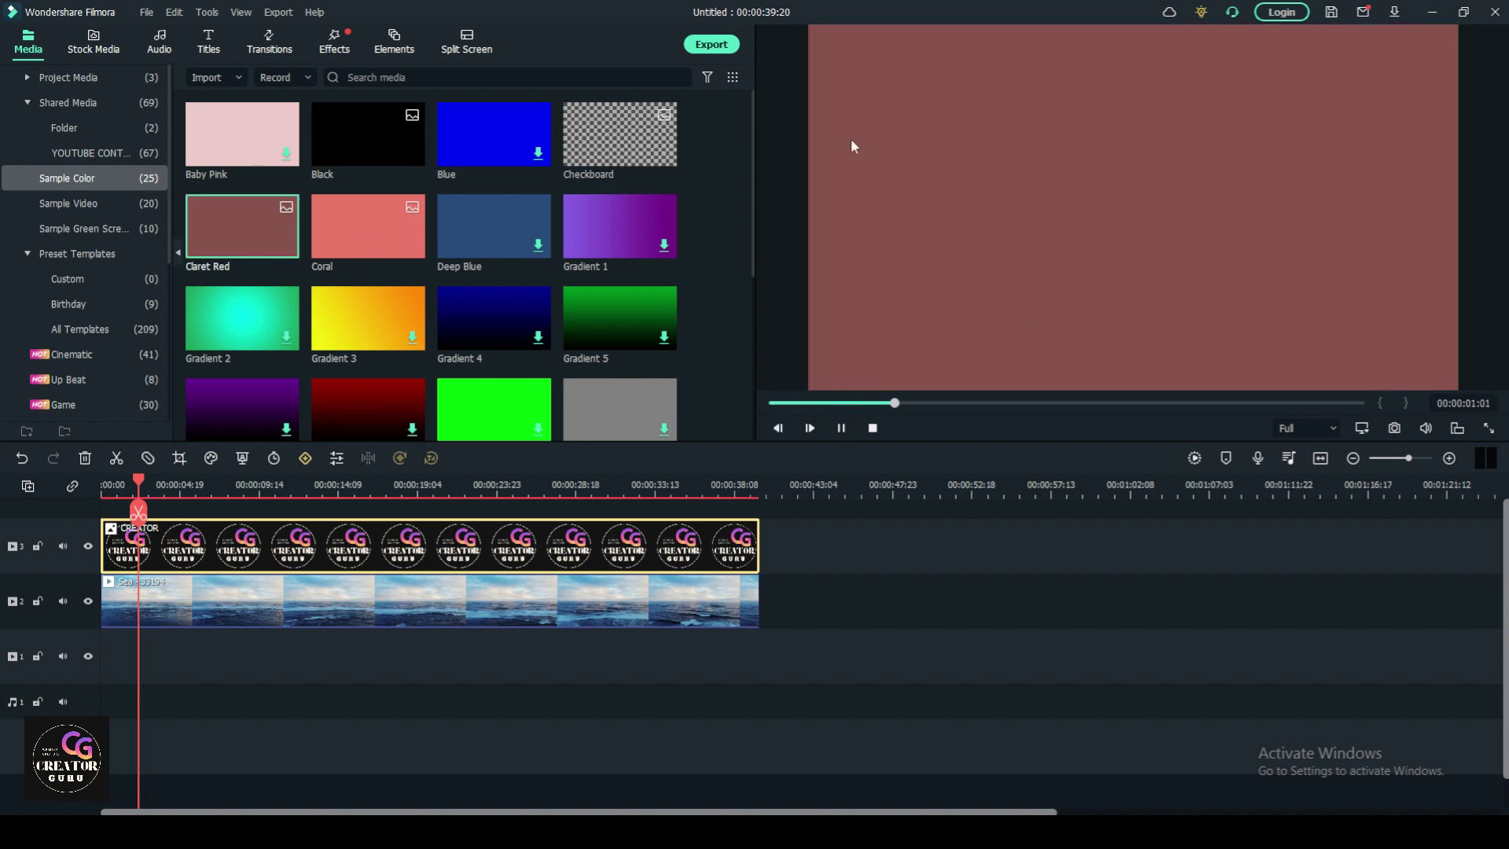
{"action": "mouse_move", "coordinate": [201, 247]}
{"action": "left_click_drag", "start_coordinate": [200, 247], "coordinate": [97, 586]}
{"action": "mouse_move", "coordinate": [106, 480]}
{"action": "left_mouse_down"}
{"action": "mouse_move", "coordinate": [178, 484]}
{"action": "mouse_move", "coordinate": [99, 502]}
{"action": "left_mouse_up"}
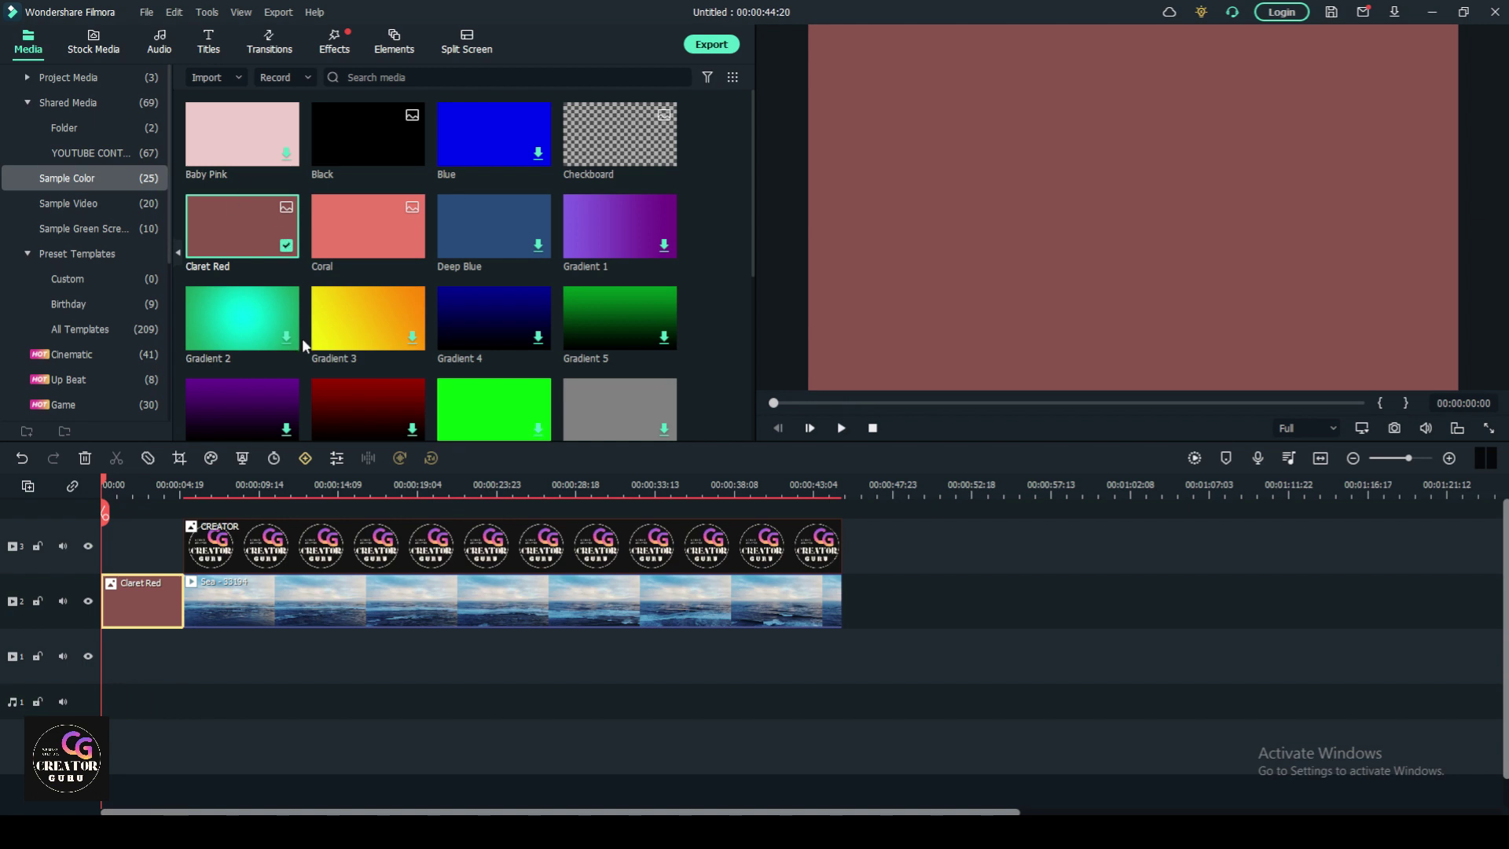
{"action": "scroll", "coordinate": [473, 281], "scroll_direction": "down", "scroll_amount": 3}
{"action": "scroll", "coordinate": [479, 236], "scroll_direction": "up", "scroll_amount": 3}
- Preview the Countdown 6 sample video, insert it at the start of the CREATOR logo's track and play the result briefly
{"action": "left_click", "coordinate": [119, 207]}
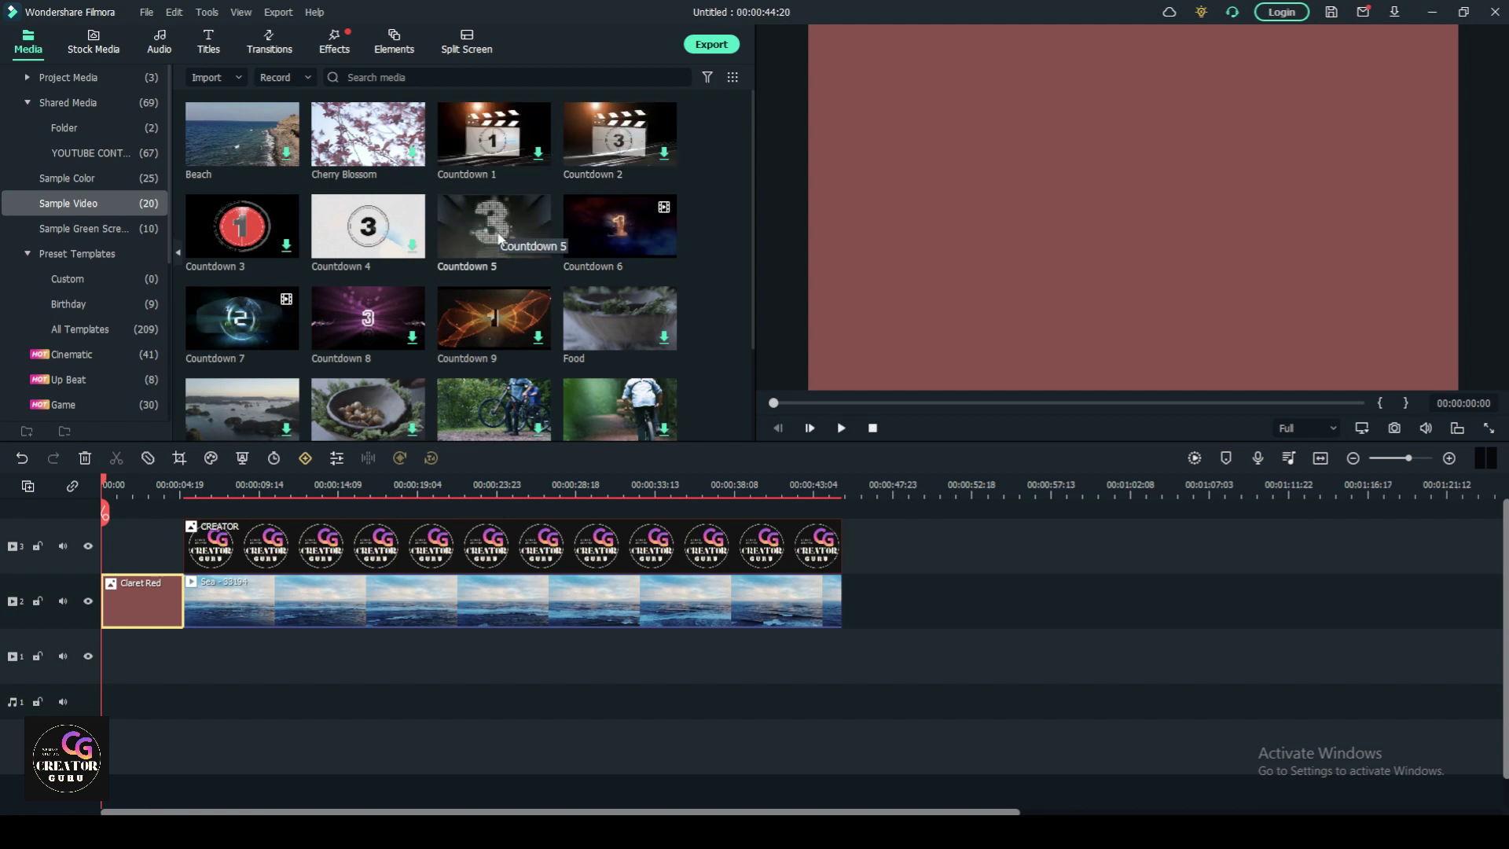
{"action": "scroll", "coordinate": [356, 249], "scroll_direction": "down", "scroll_amount": 2}
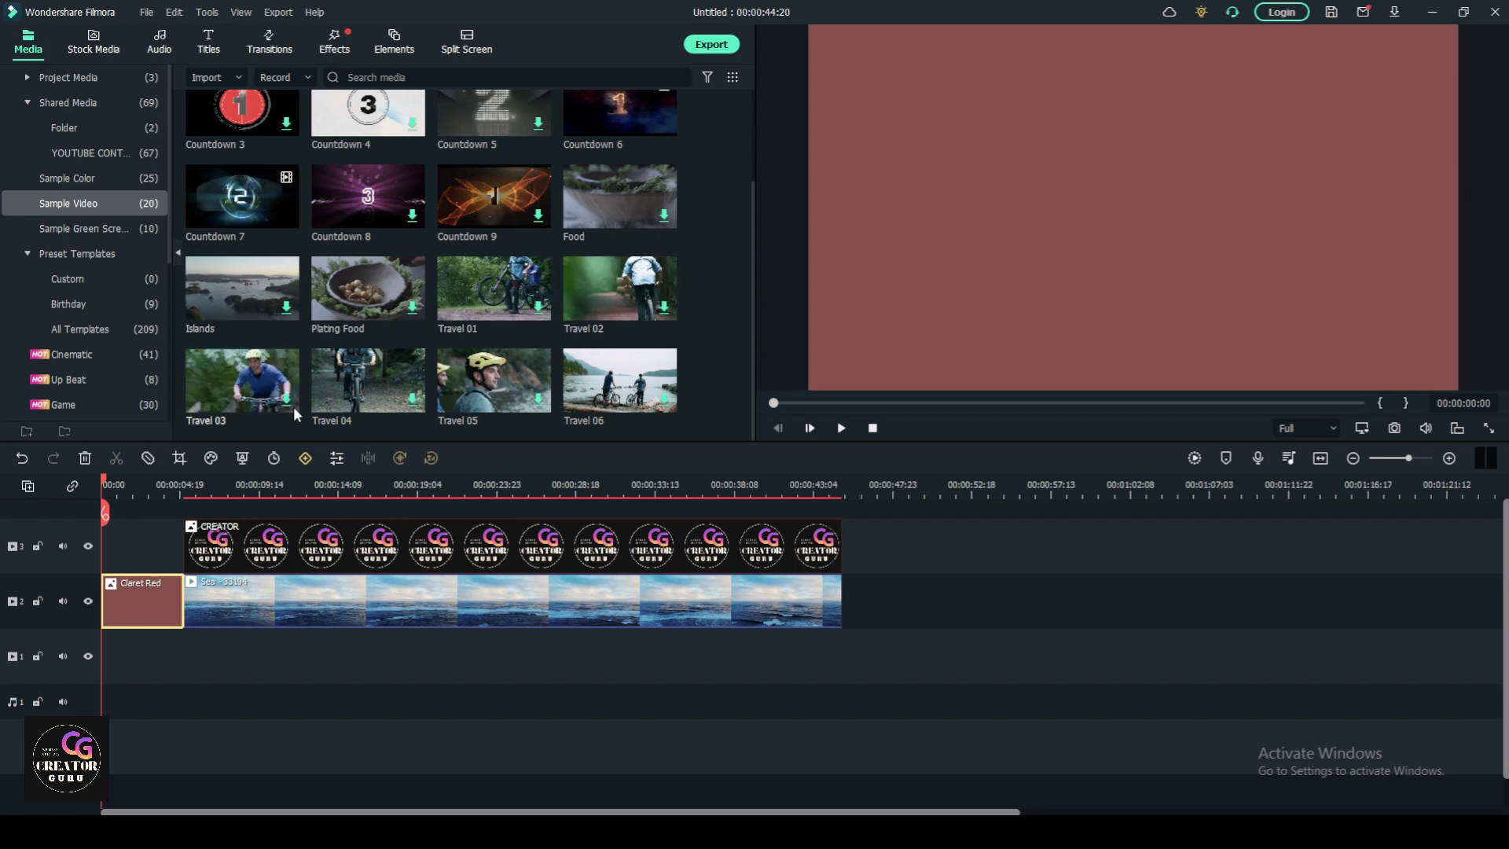
{"action": "scroll", "coordinate": [574, 365], "scroll_direction": "up", "scroll_amount": 2}
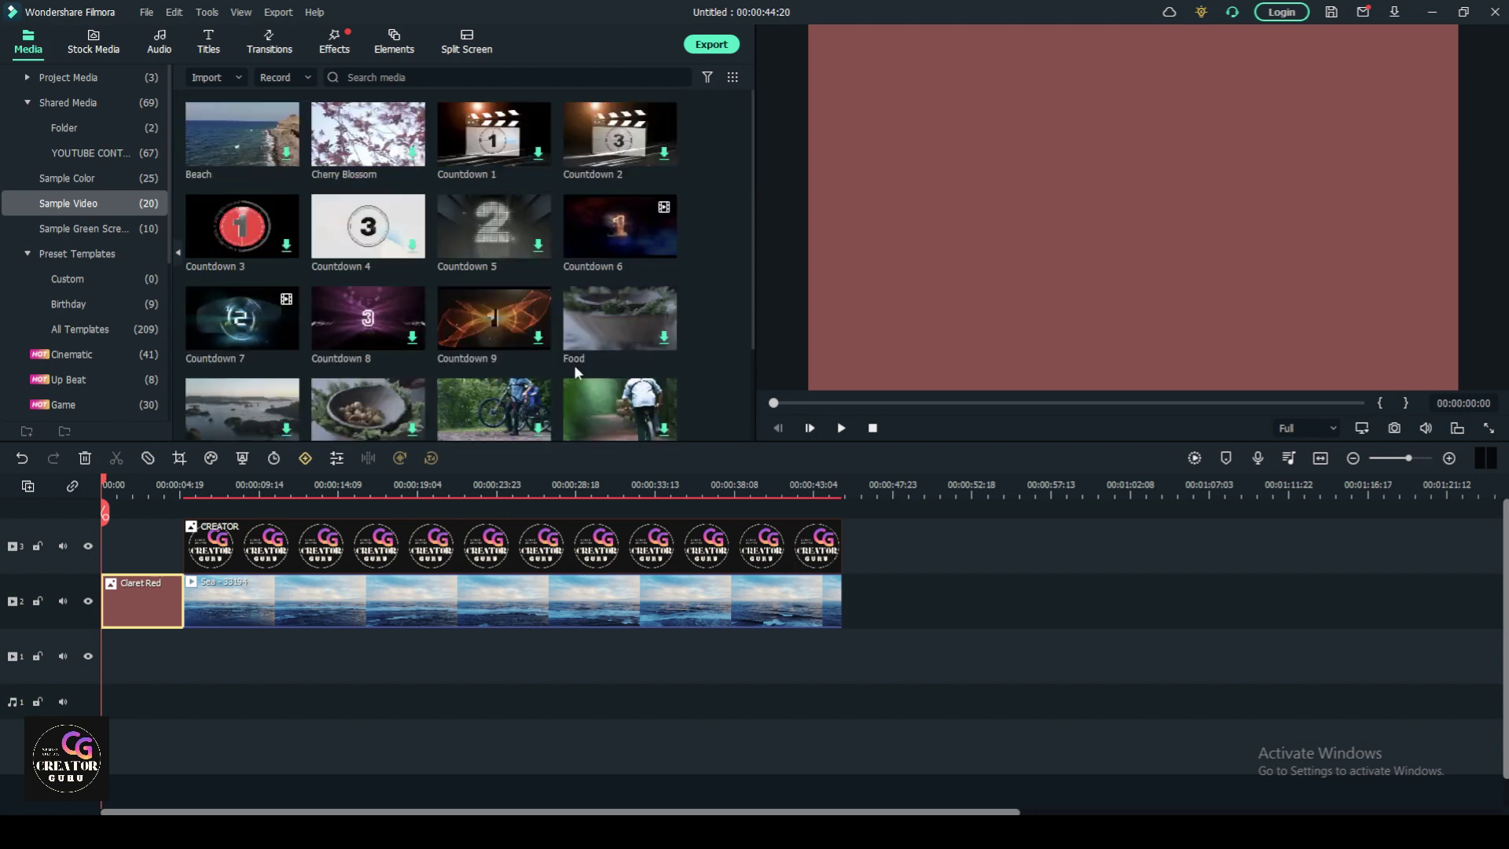
{"action": "double_click", "coordinate": [597, 235]}
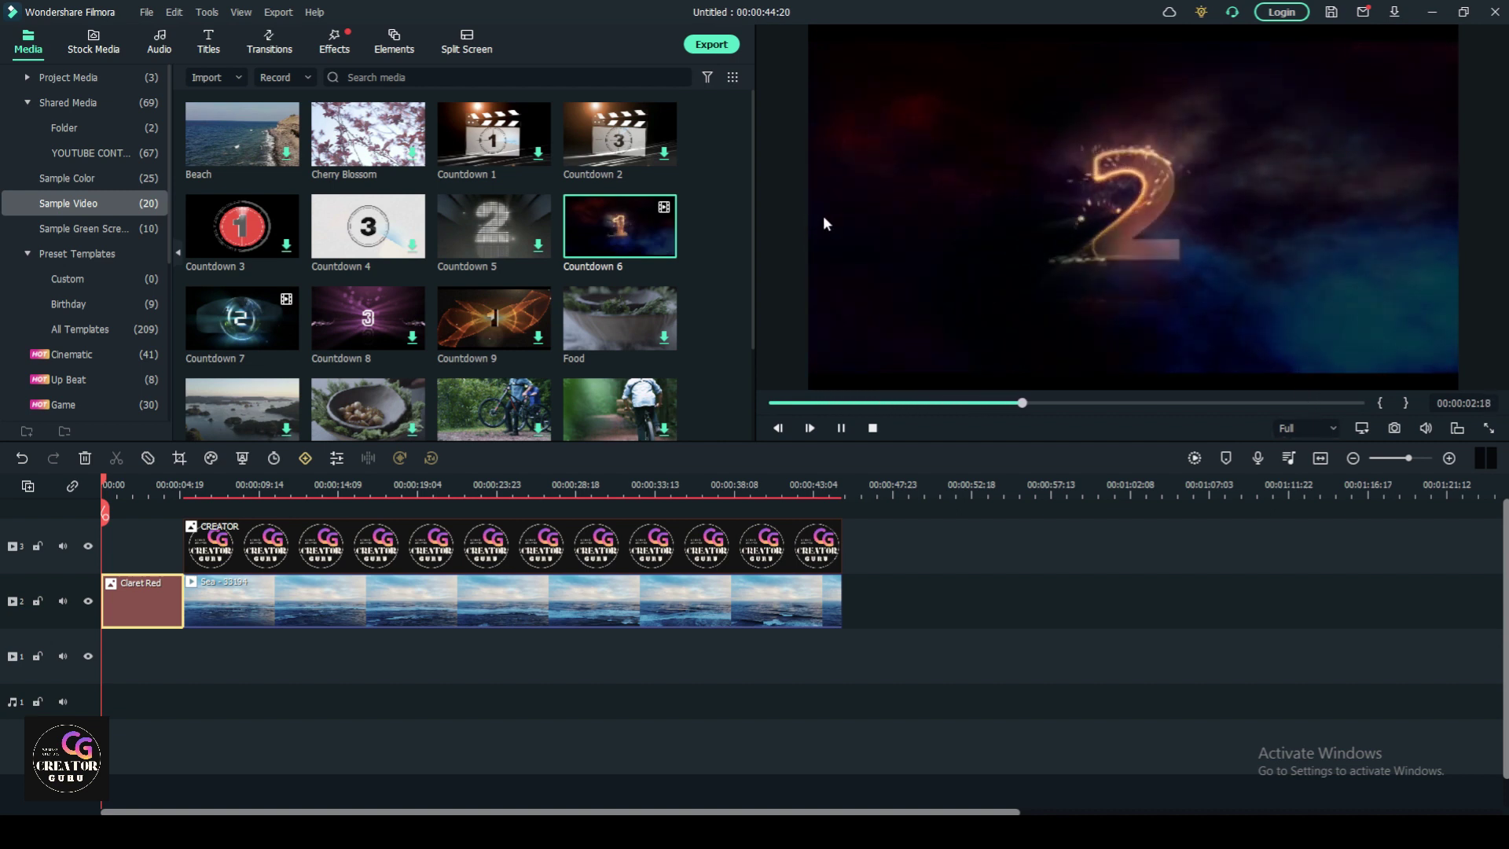
{"action": "key", "text": "space"}
{"action": "left_click_drag", "start_coordinate": [621, 236], "coordinate": [281, 558]}
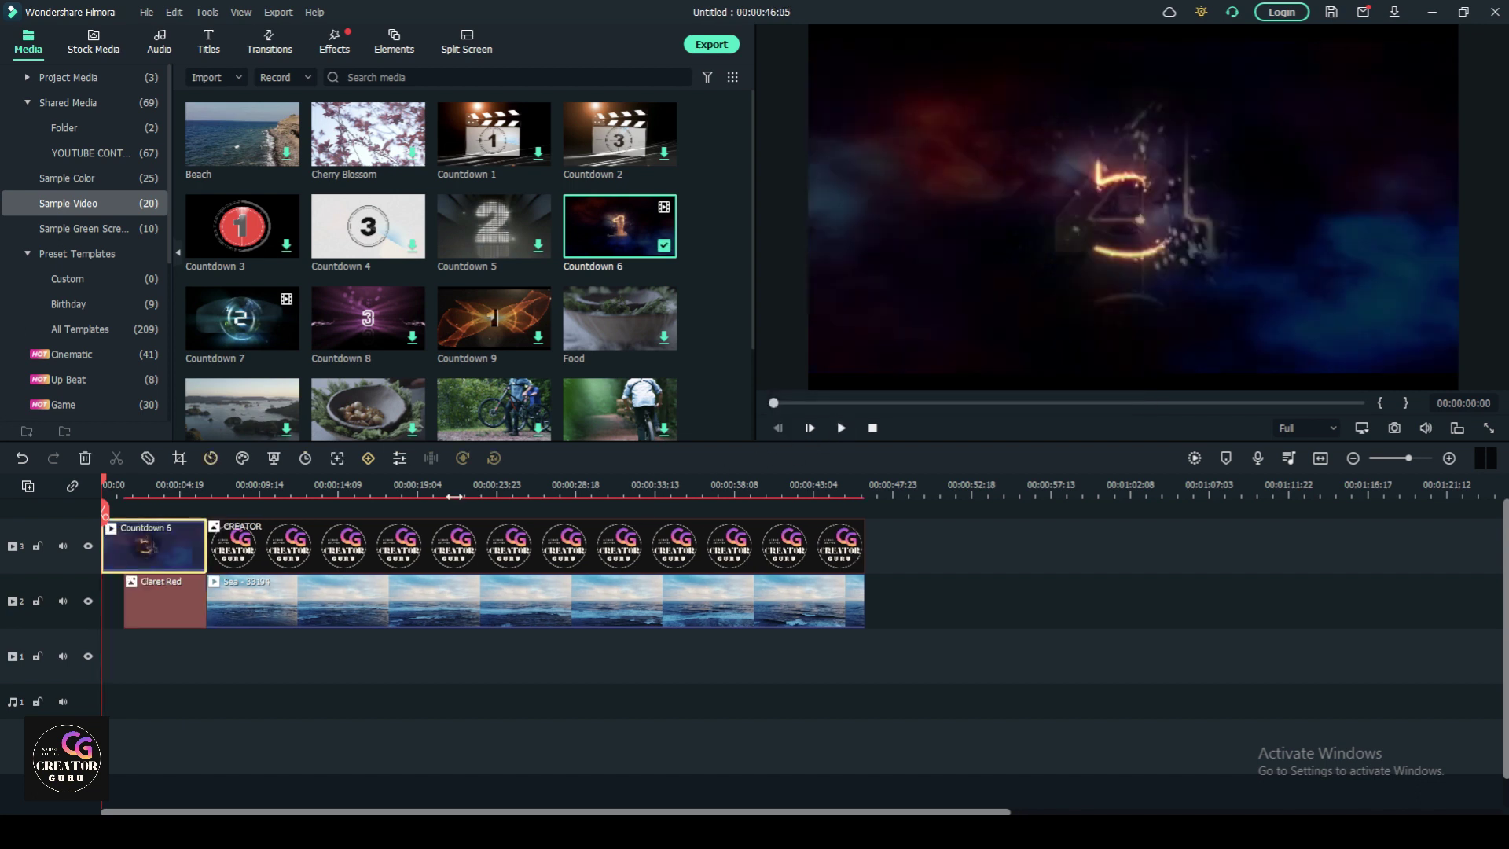
{"action": "left_click", "coordinate": [839, 427]}
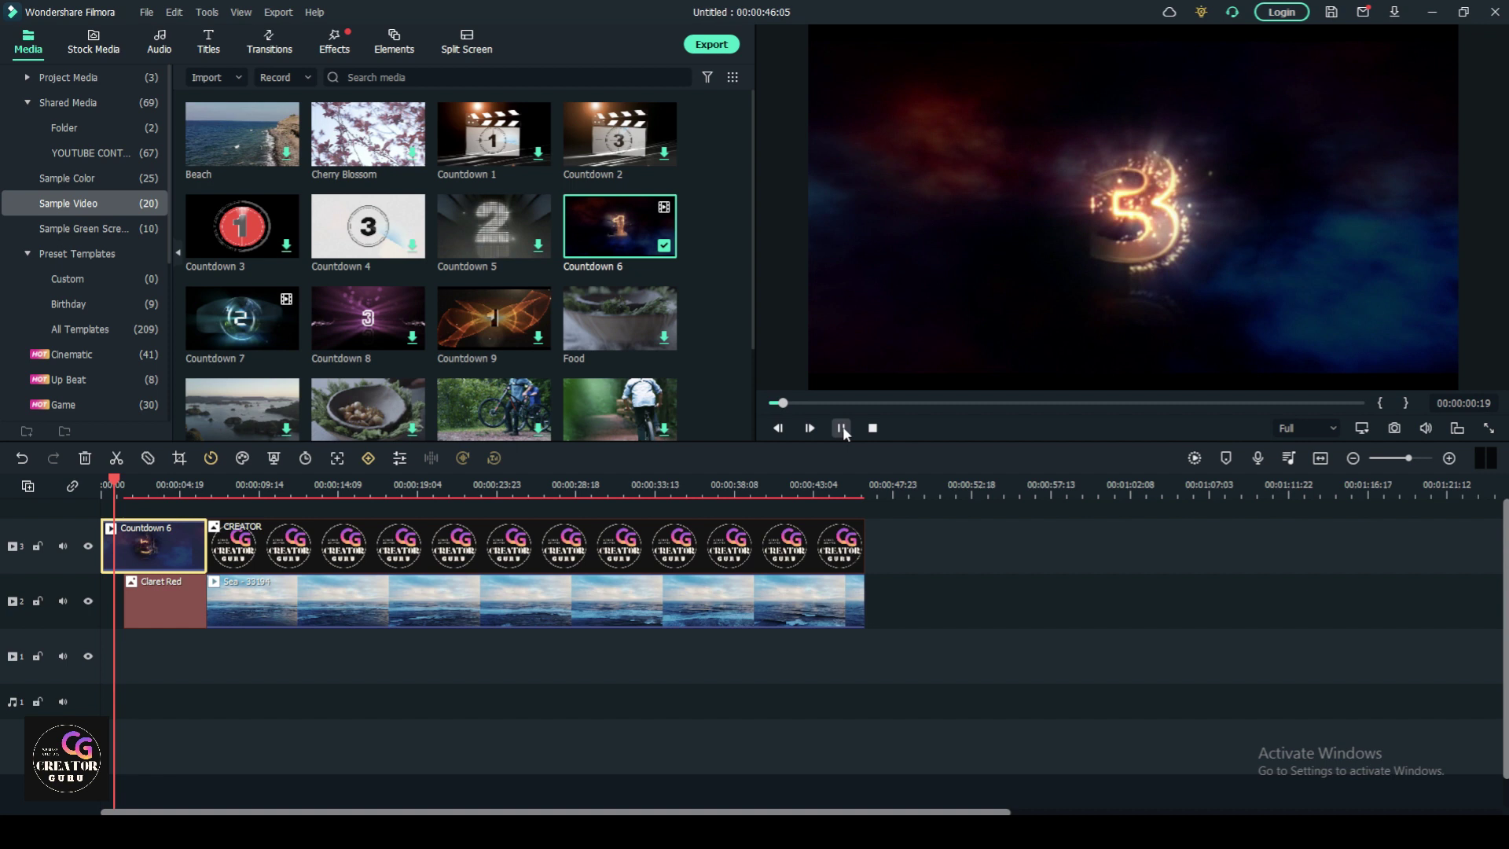
{"action": "left_click", "coordinate": [842, 426]}
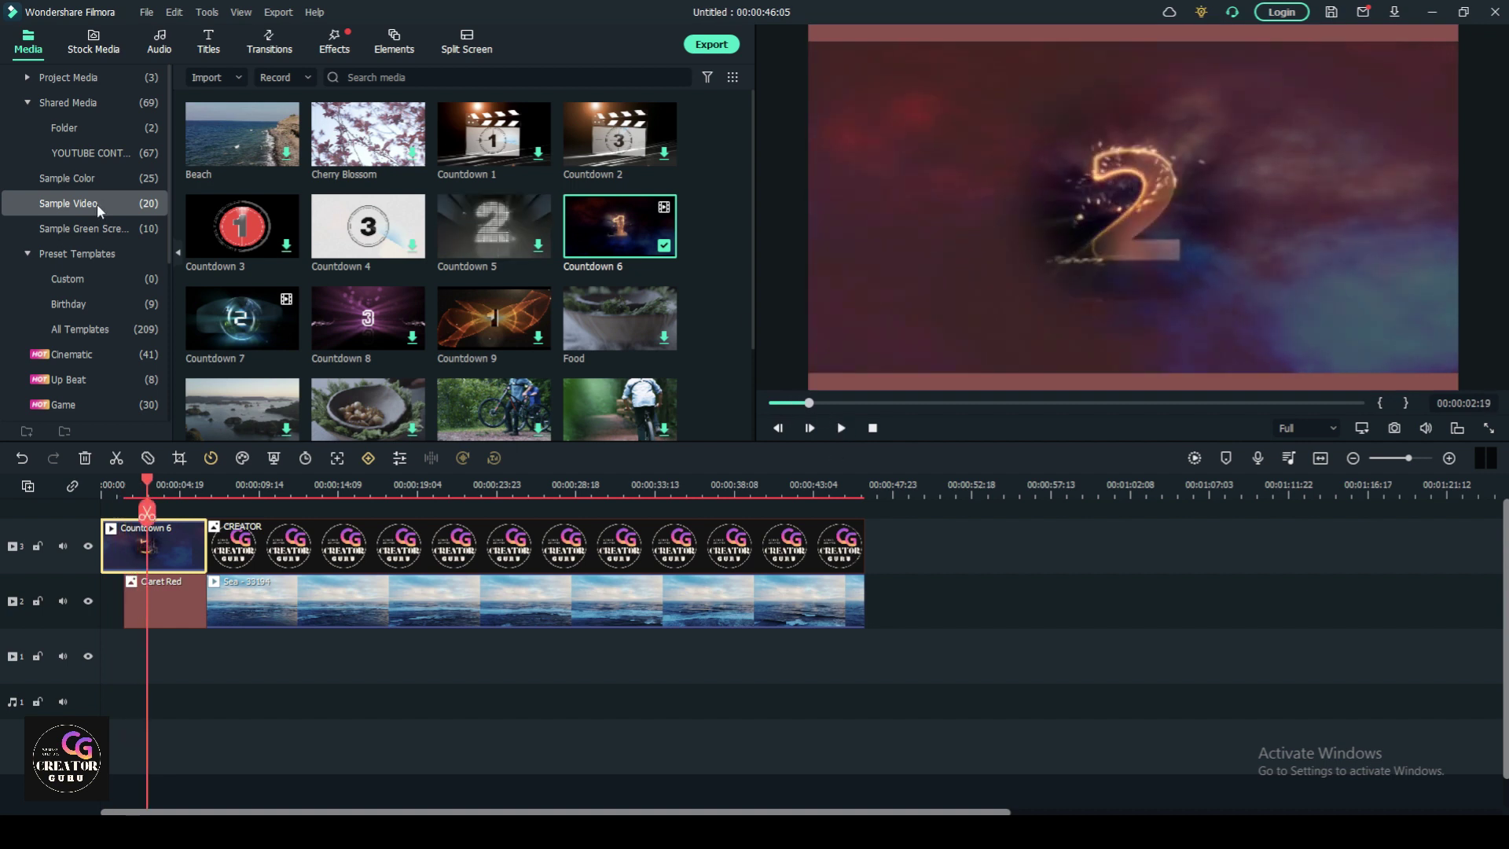
- Look through the remaining sample videos, the sample green screens, and the Birthday and All Templates categories of the preset templates
{"action": "scroll", "coordinate": [451, 286], "scroll_direction": "down", "scroll_amount": 3}
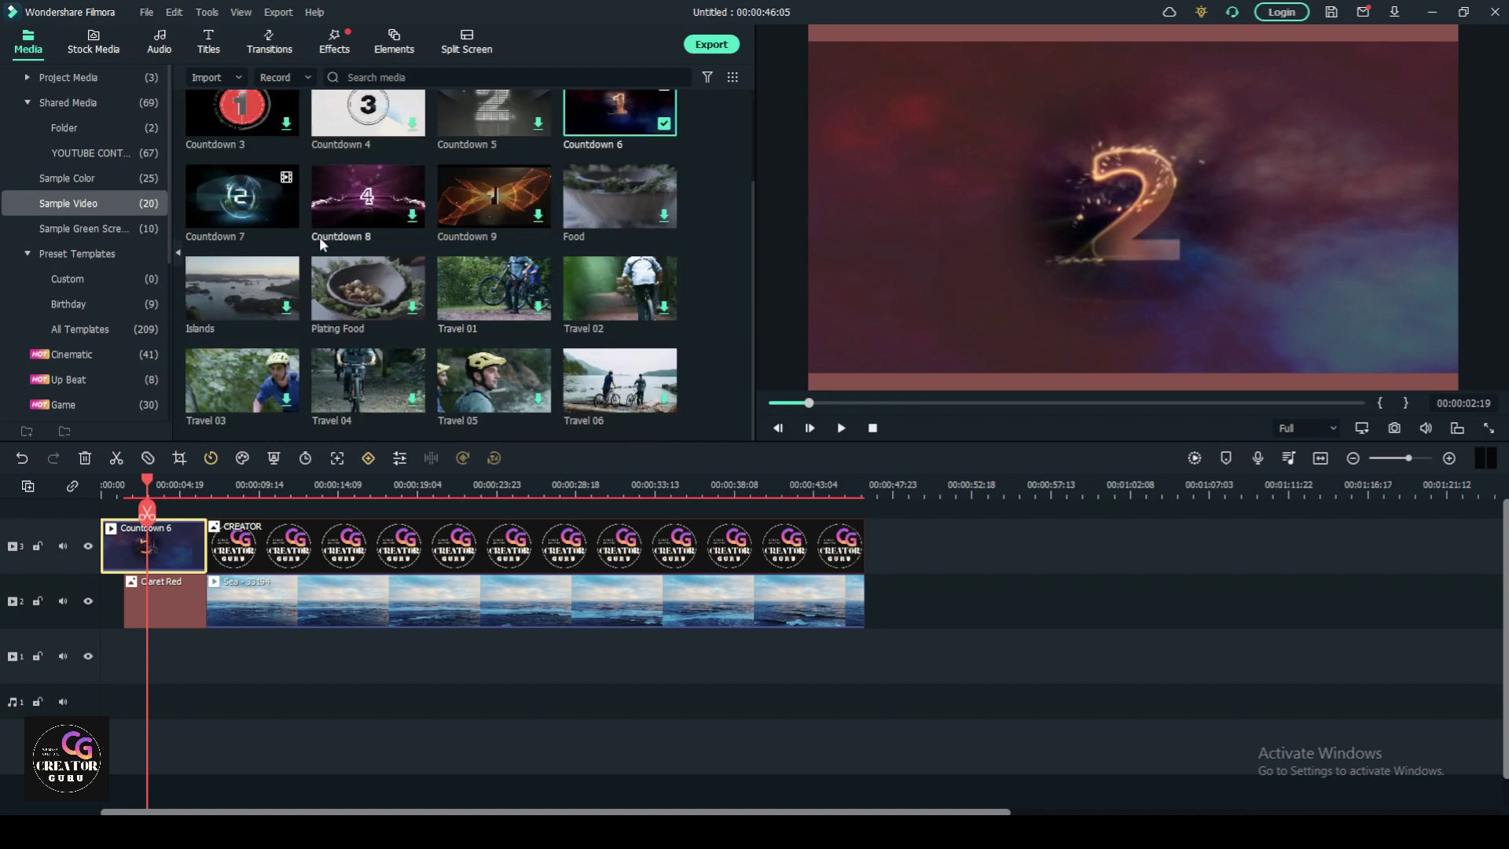
{"action": "left_click", "coordinate": [128, 229]}
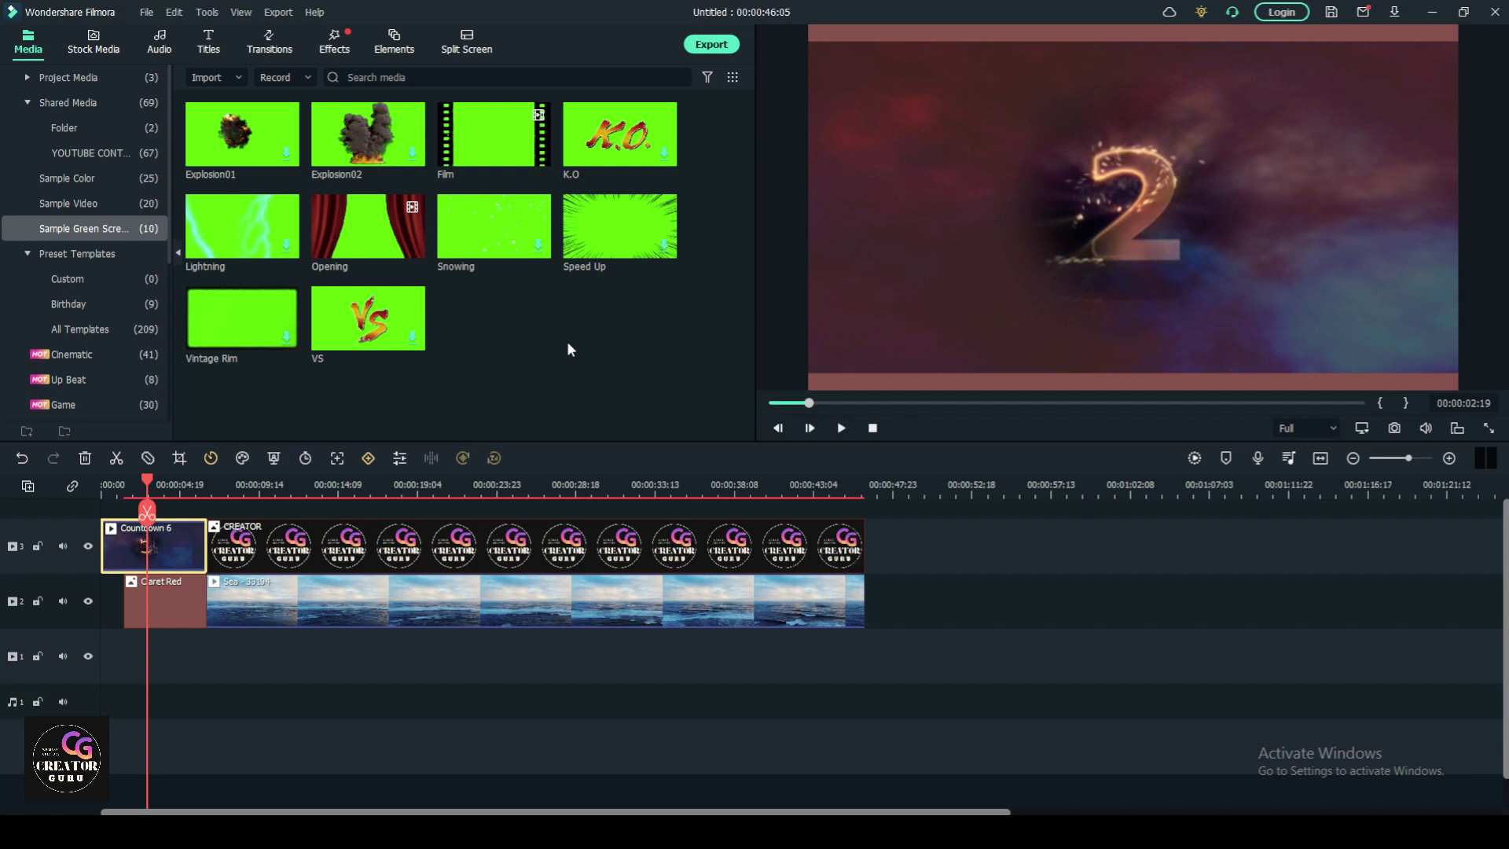
{"action": "double_click", "coordinate": [99, 256]}
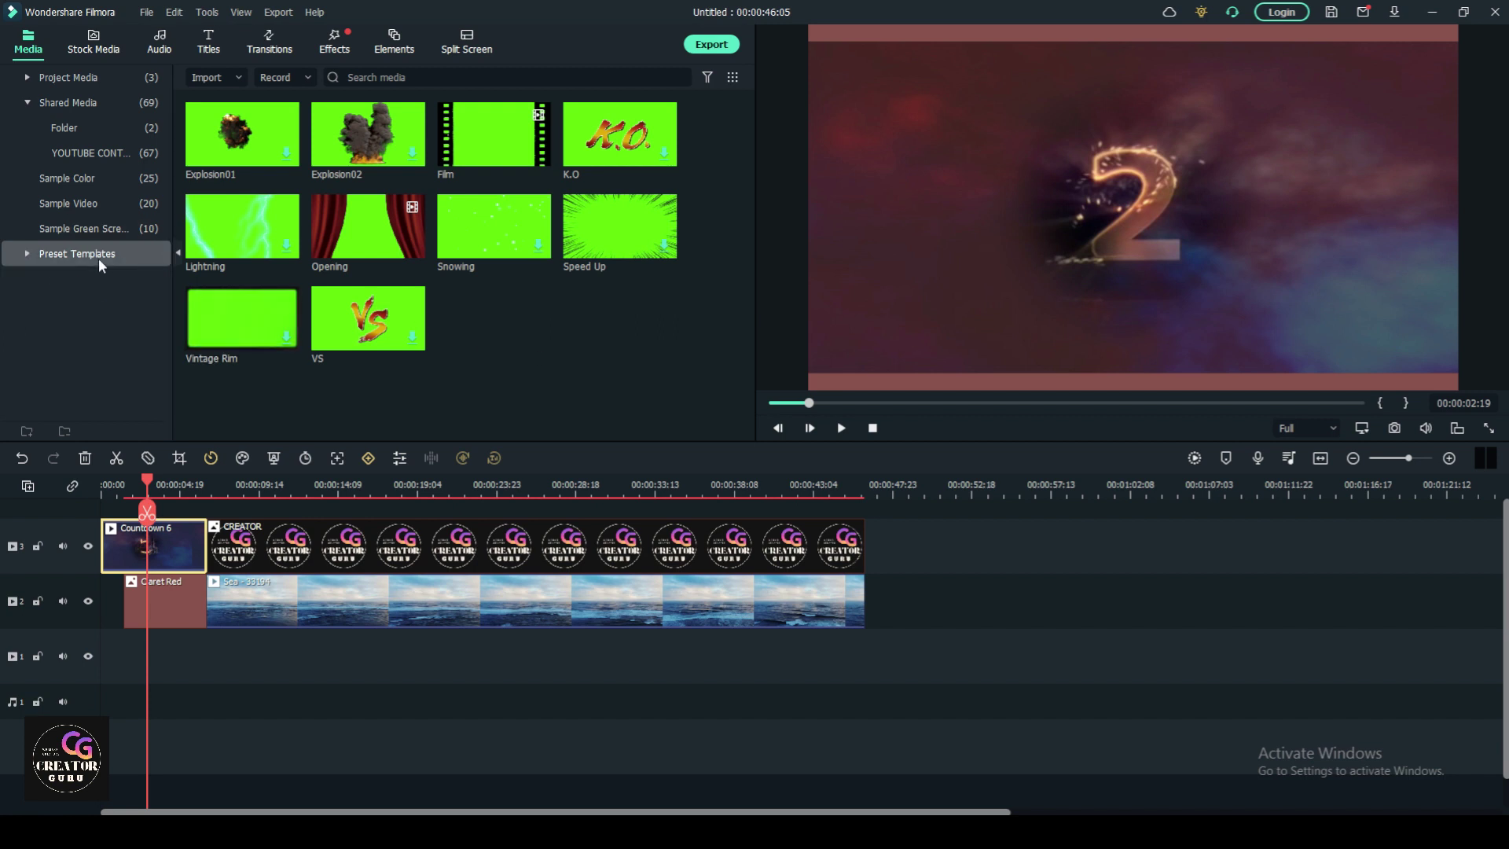
{"action": "left_click", "coordinate": [97, 258]}
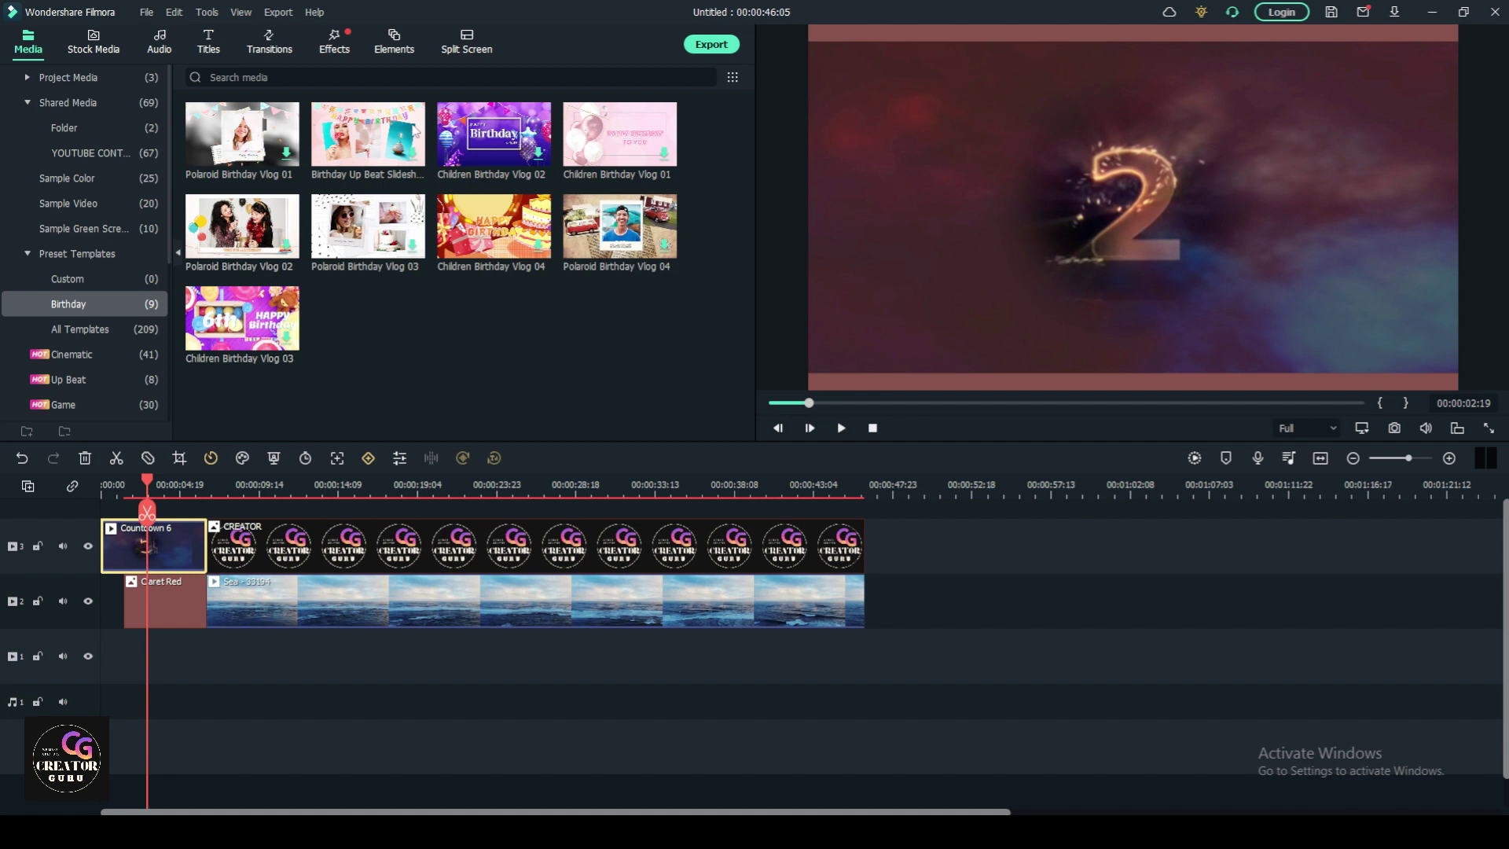
{"action": "left_click", "coordinate": [79, 329]}
{"action": "scroll", "coordinate": [112, 321], "scroll_direction": "down", "scroll_amount": 1}
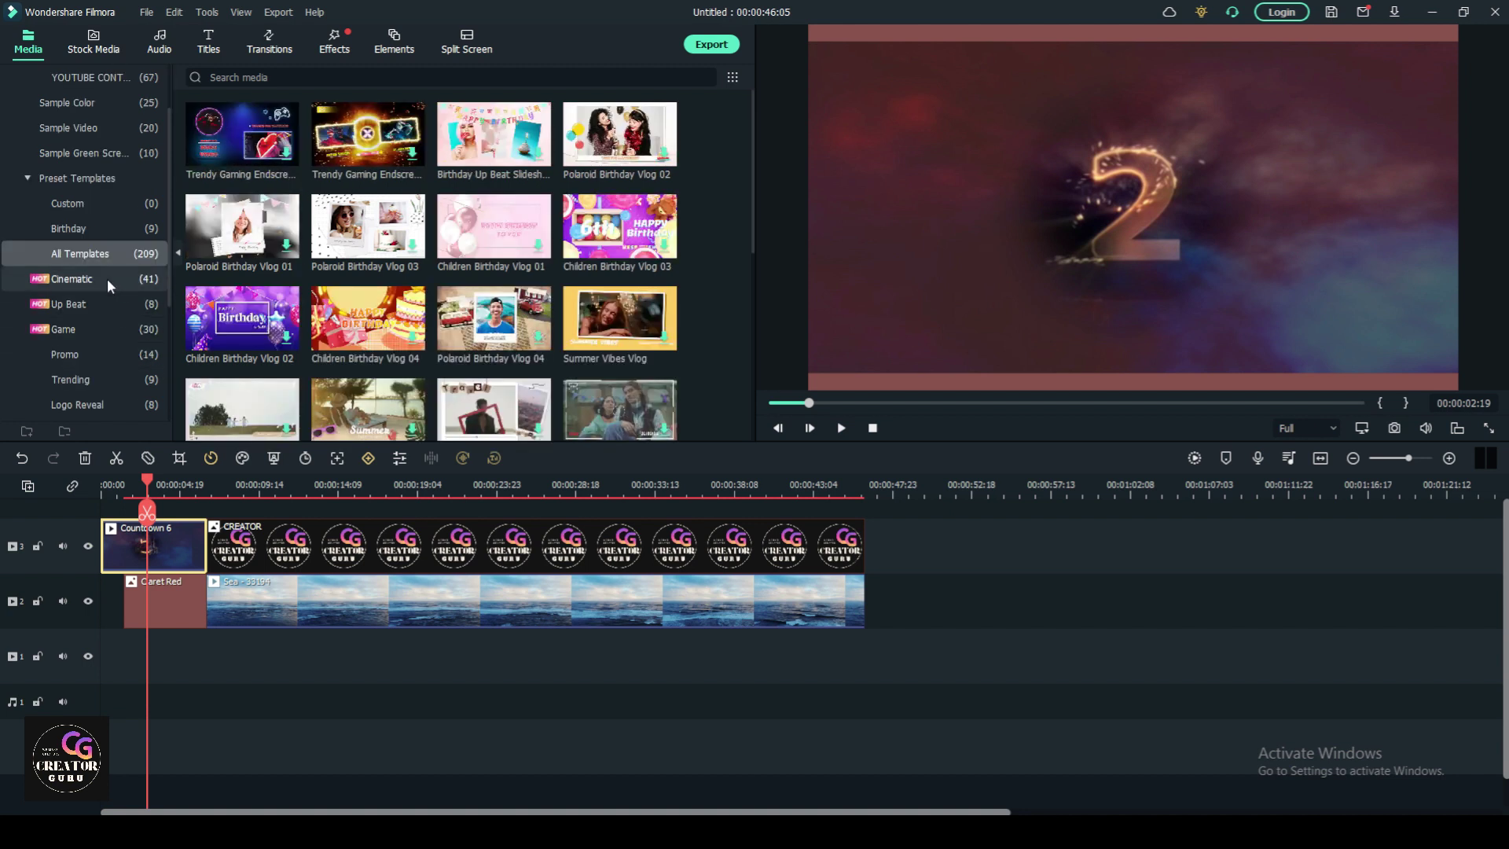
{"action": "scroll", "coordinate": [107, 278], "scroll_direction": "down", "scroll_amount": 1}
{"action": "scroll", "coordinate": [97, 236], "scroll_direction": "up", "scroll_amount": 1}
- Insert the Cinematic Galaxy Trailer template with the purple starburst at the timeline start, ahead of Countdown 6, and play it briefly
{"action": "left_click", "coordinate": [110, 281]}
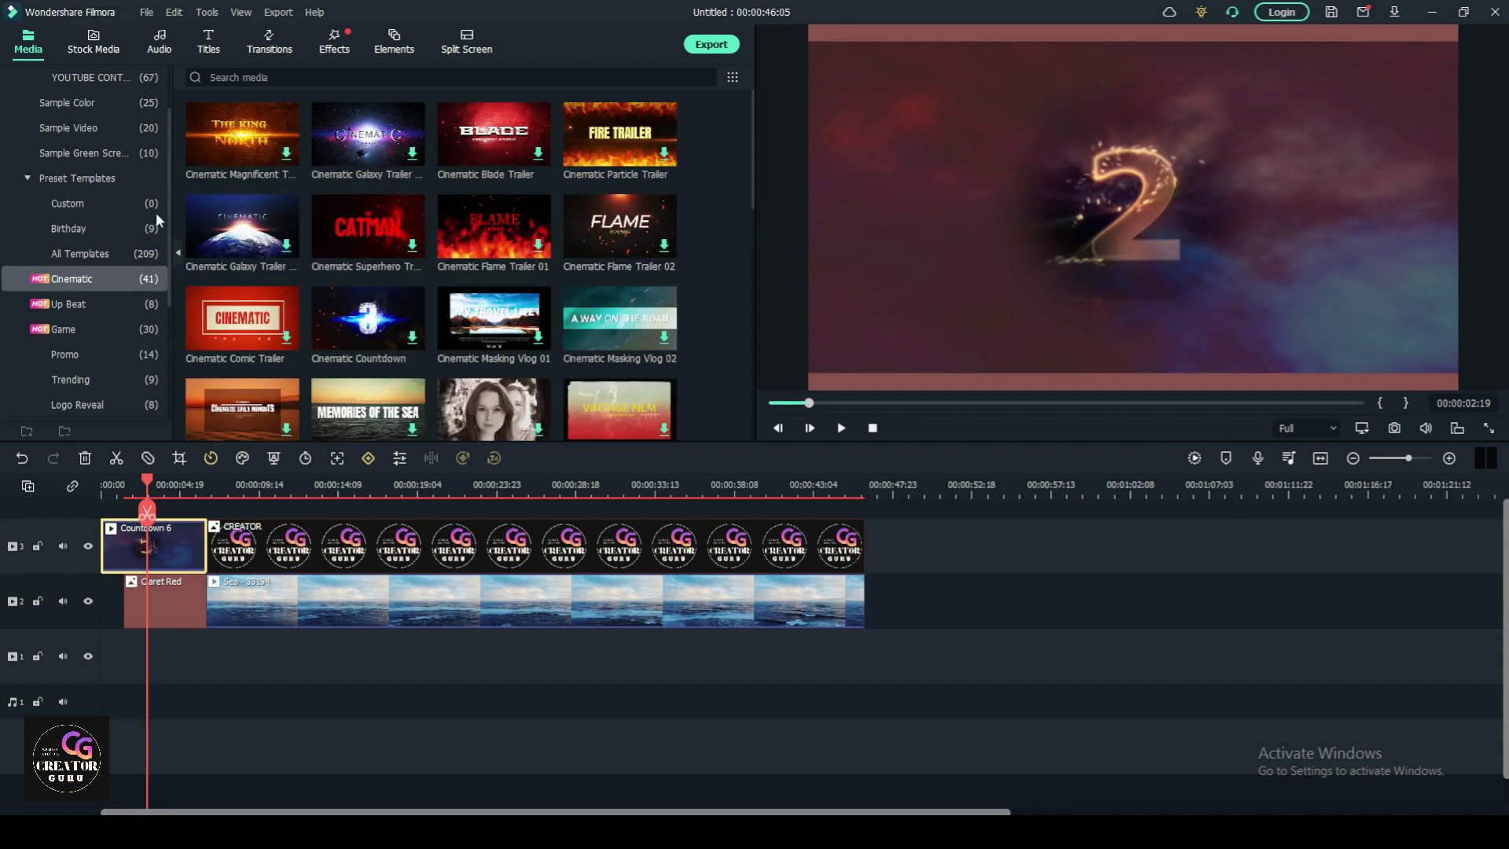
{"action": "left_click", "coordinate": [355, 138]}
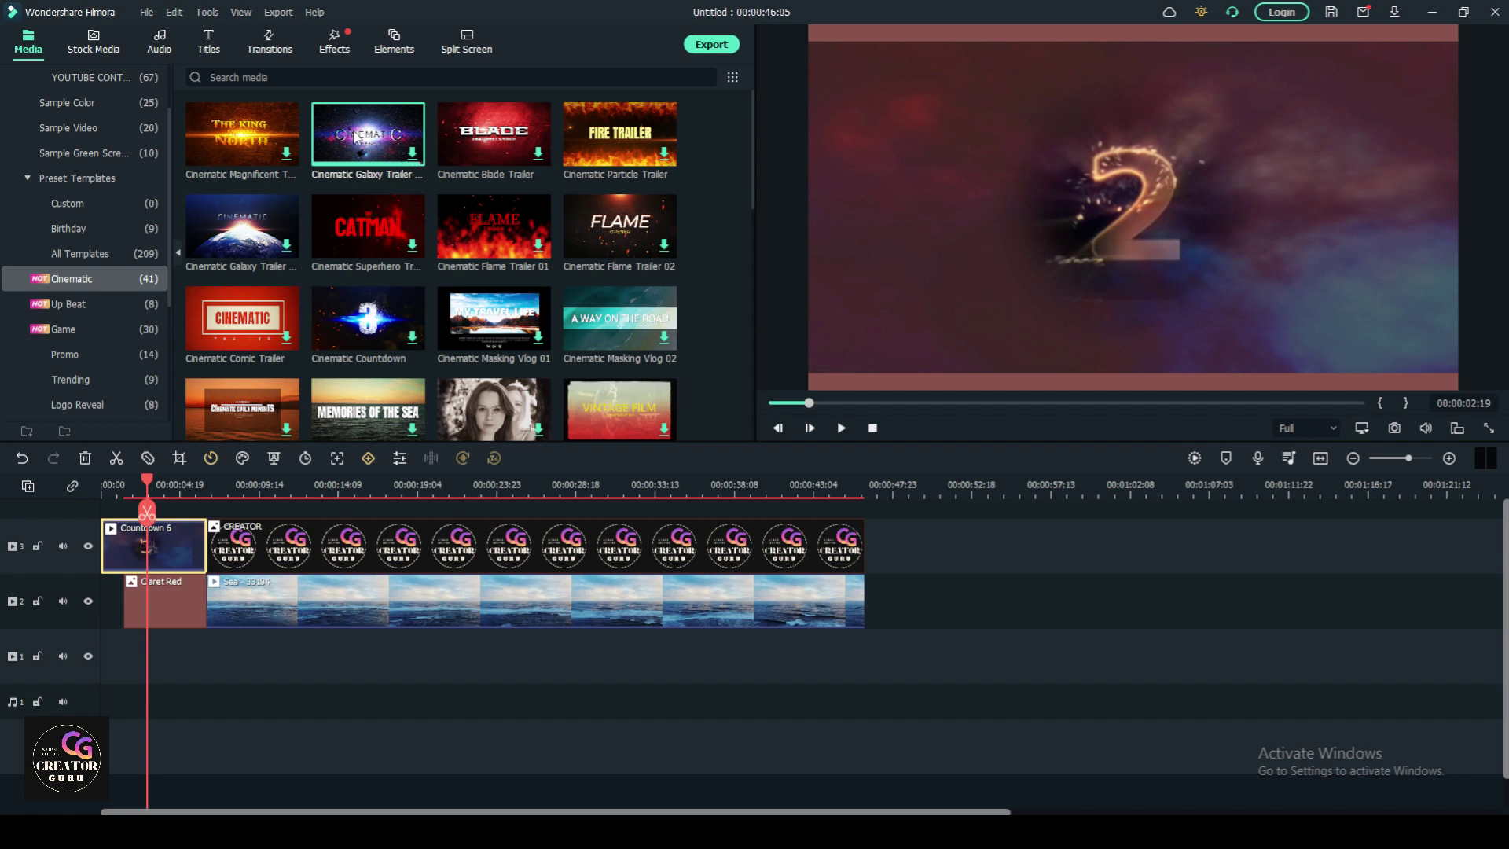
{"action": "double_click", "coordinate": [355, 138]}
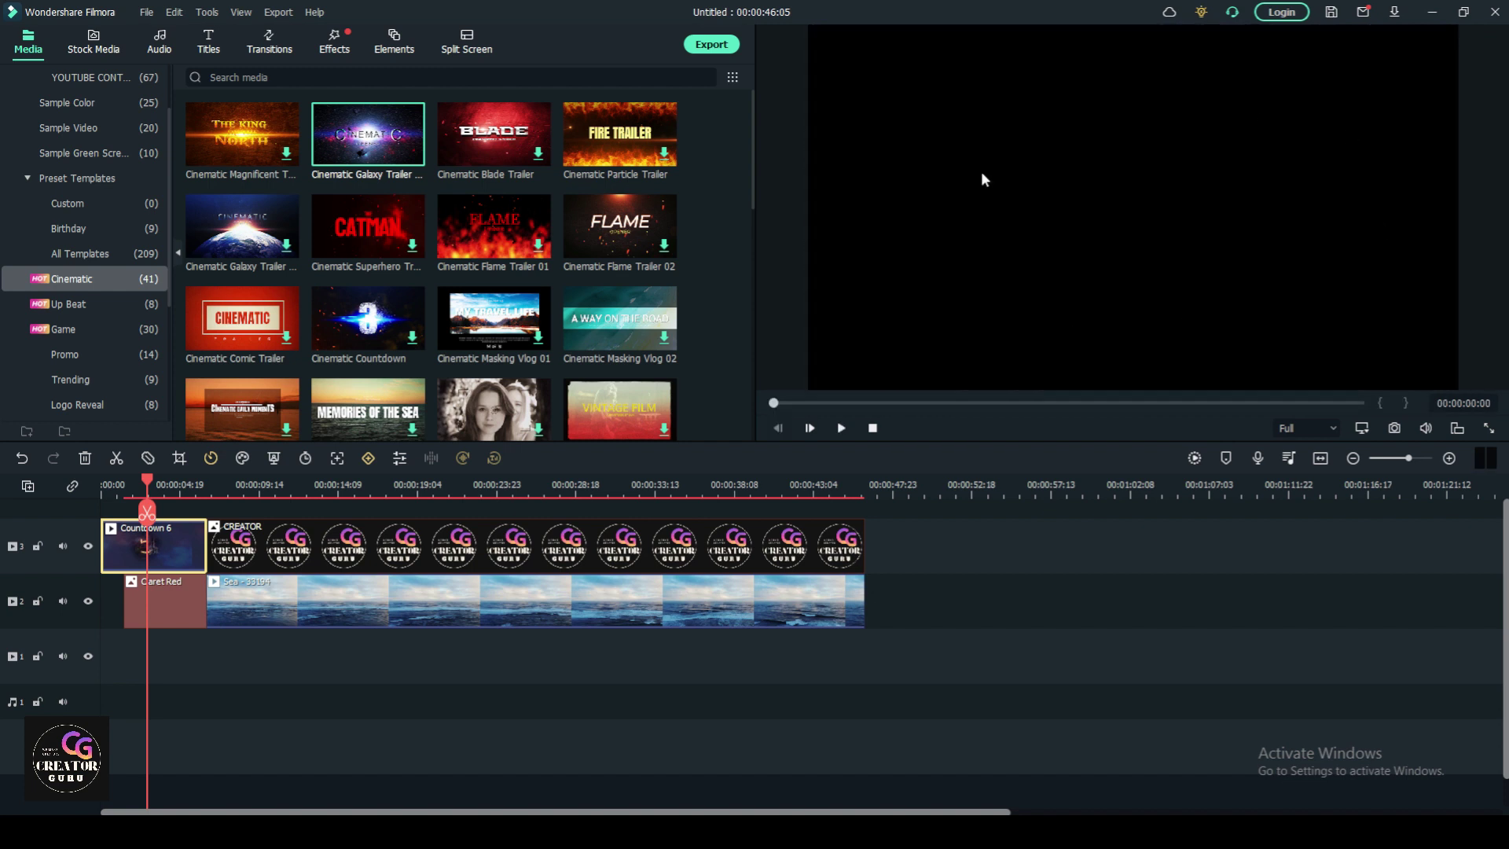
{"action": "key", "text": "space"}
{"action": "left_click_drag", "start_coordinate": [214, 365], "coordinate": [109, 537]}
{"action": "left_click", "coordinate": [839, 429]}
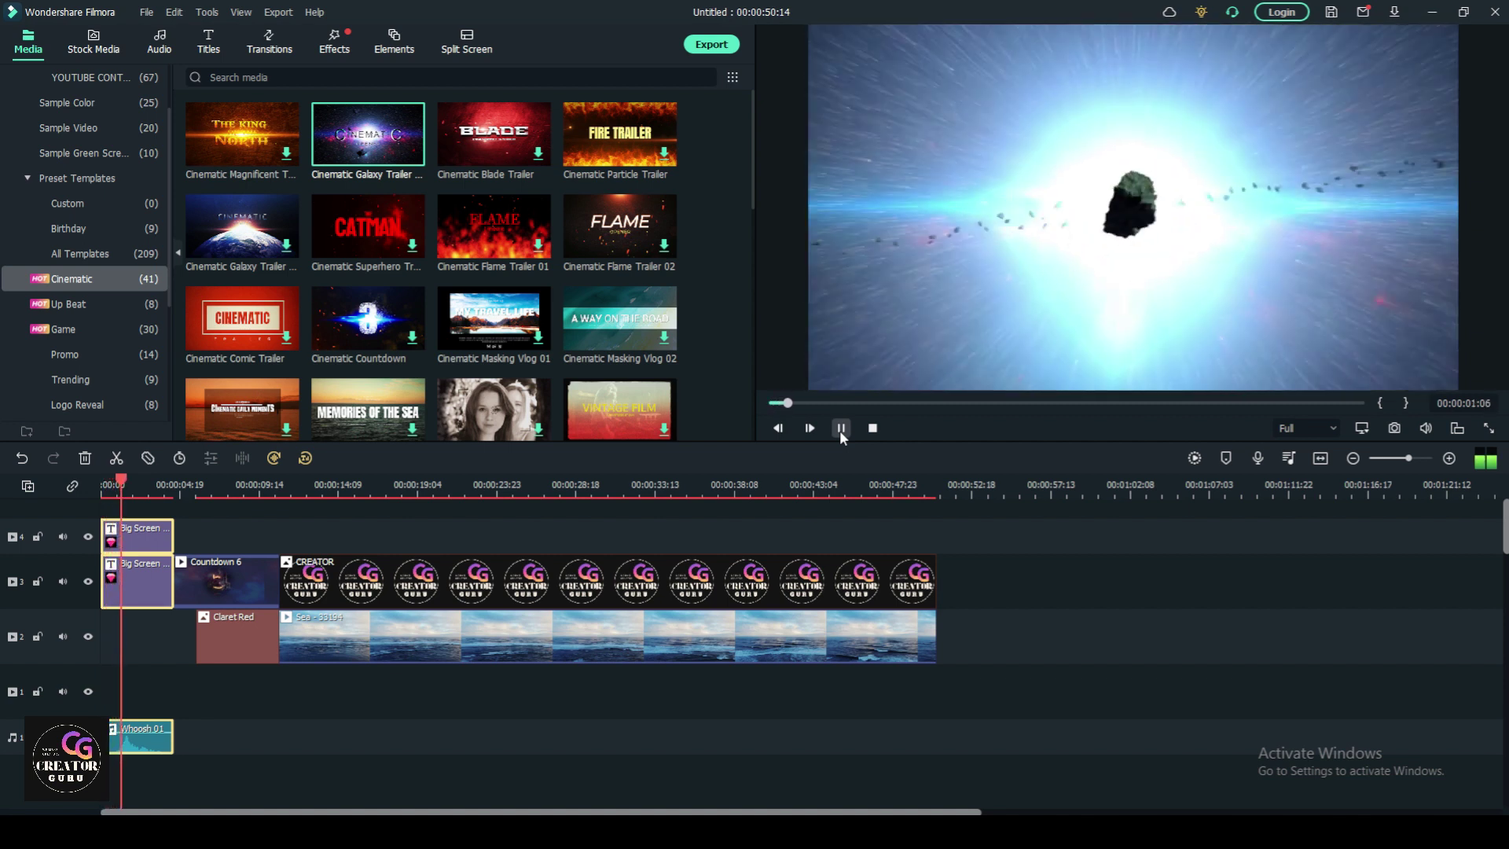
{"action": "left_click", "coordinate": [839, 431]}
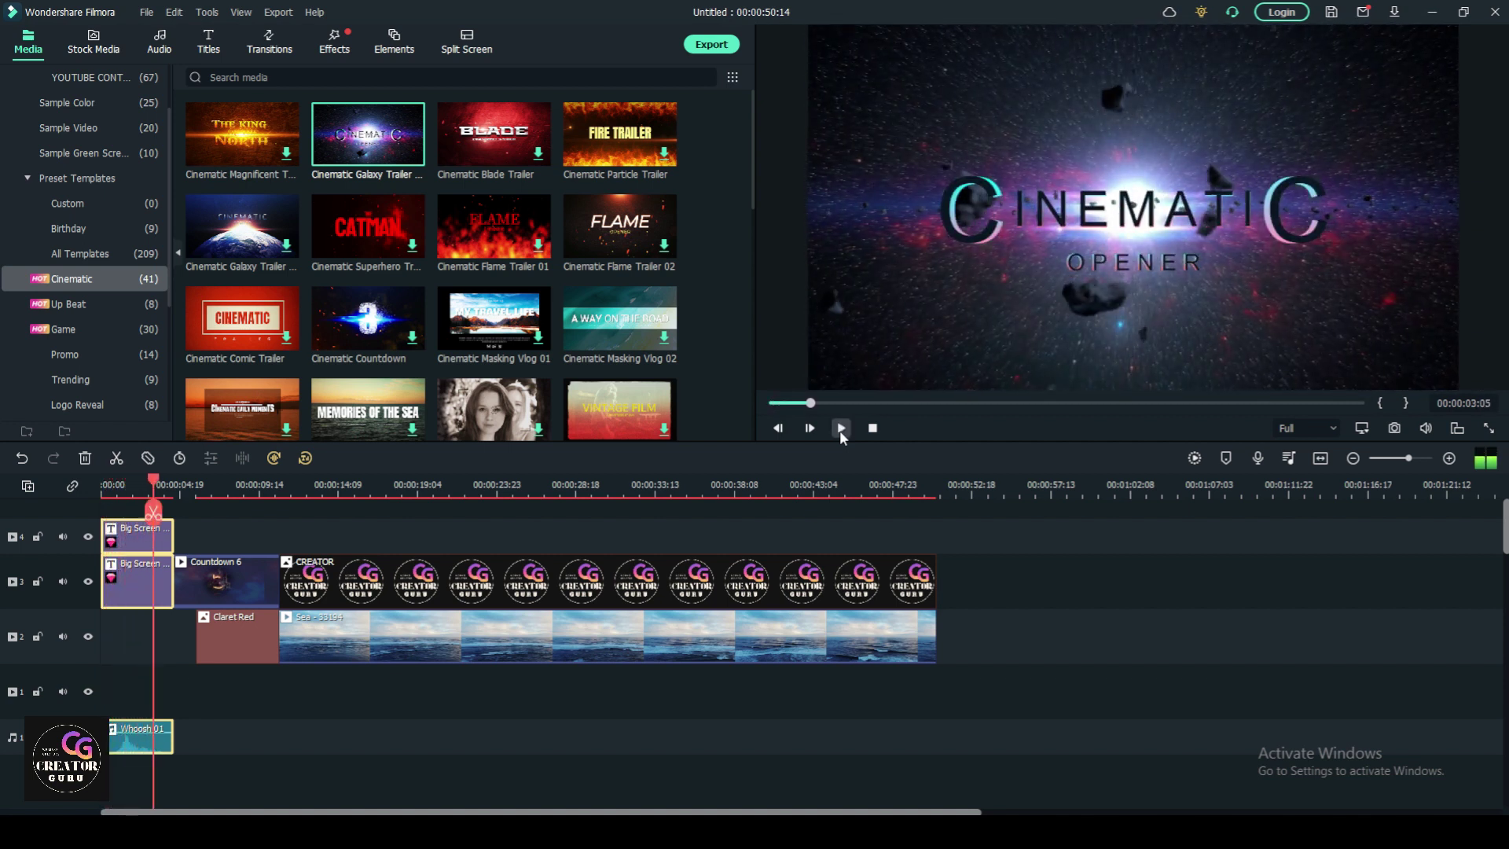
- Look through the Up Beat, Game, Promo and Trending template categories and return to Cinematic
{"action": "left_click", "coordinate": [127, 305]}
{"action": "left_click", "coordinate": [122, 329]}
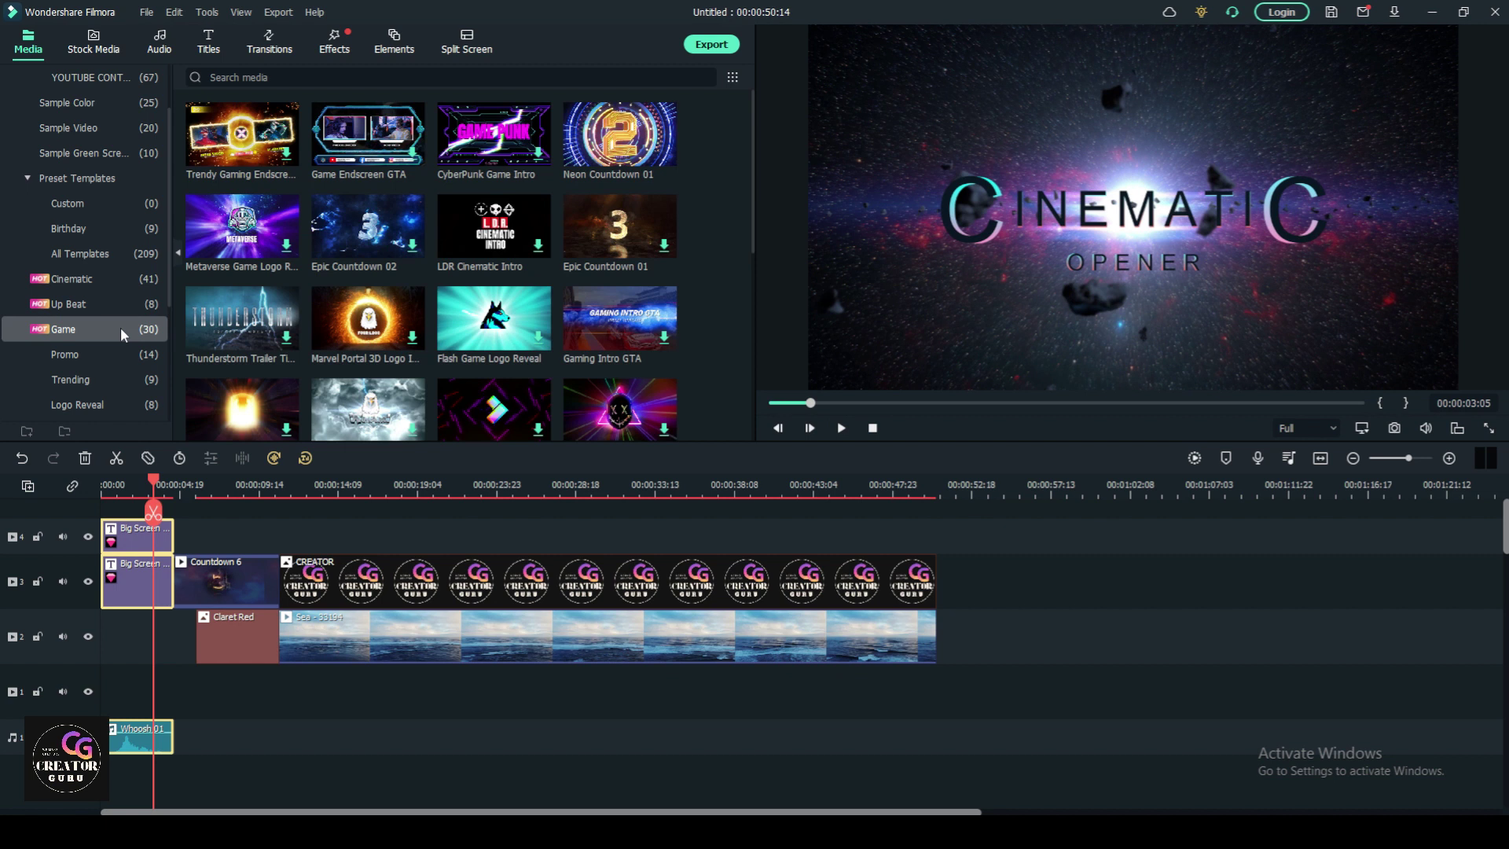
{"action": "left_click", "coordinate": [116, 352]}
{"action": "left_click", "coordinate": [115, 377]}
{"action": "left_click", "coordinate": [111, 279]}
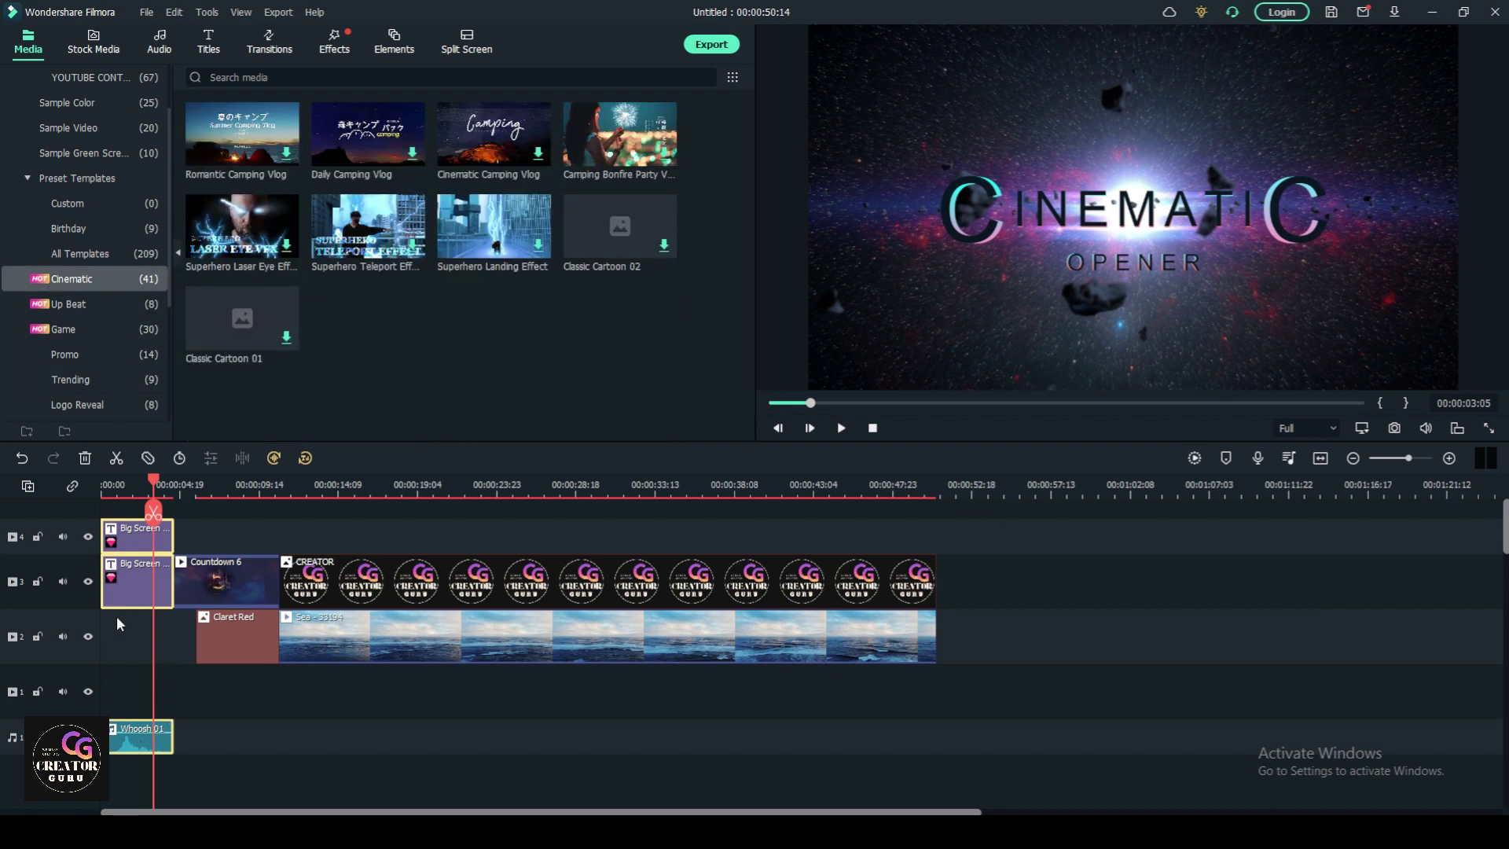
- Replace the OPENER text in the uppermost title clip of the trailer template with CG
{"action": "left_click", "coordinate": [134, 542]}
{"action": "left_click", "coordinate": [135, 580]}
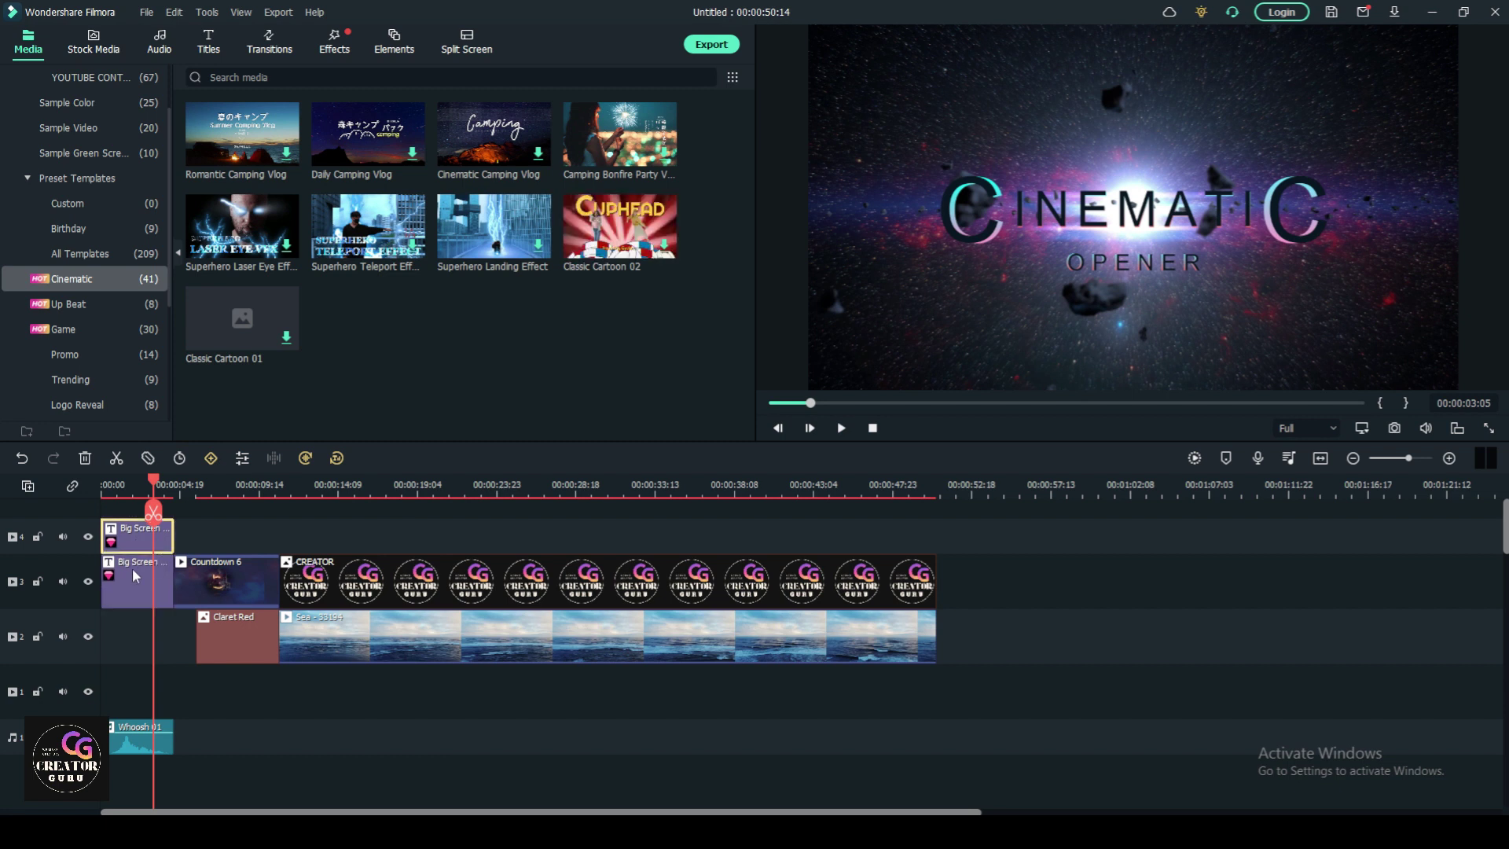
{"action": "double_click", "coordinate": [154, 539]}
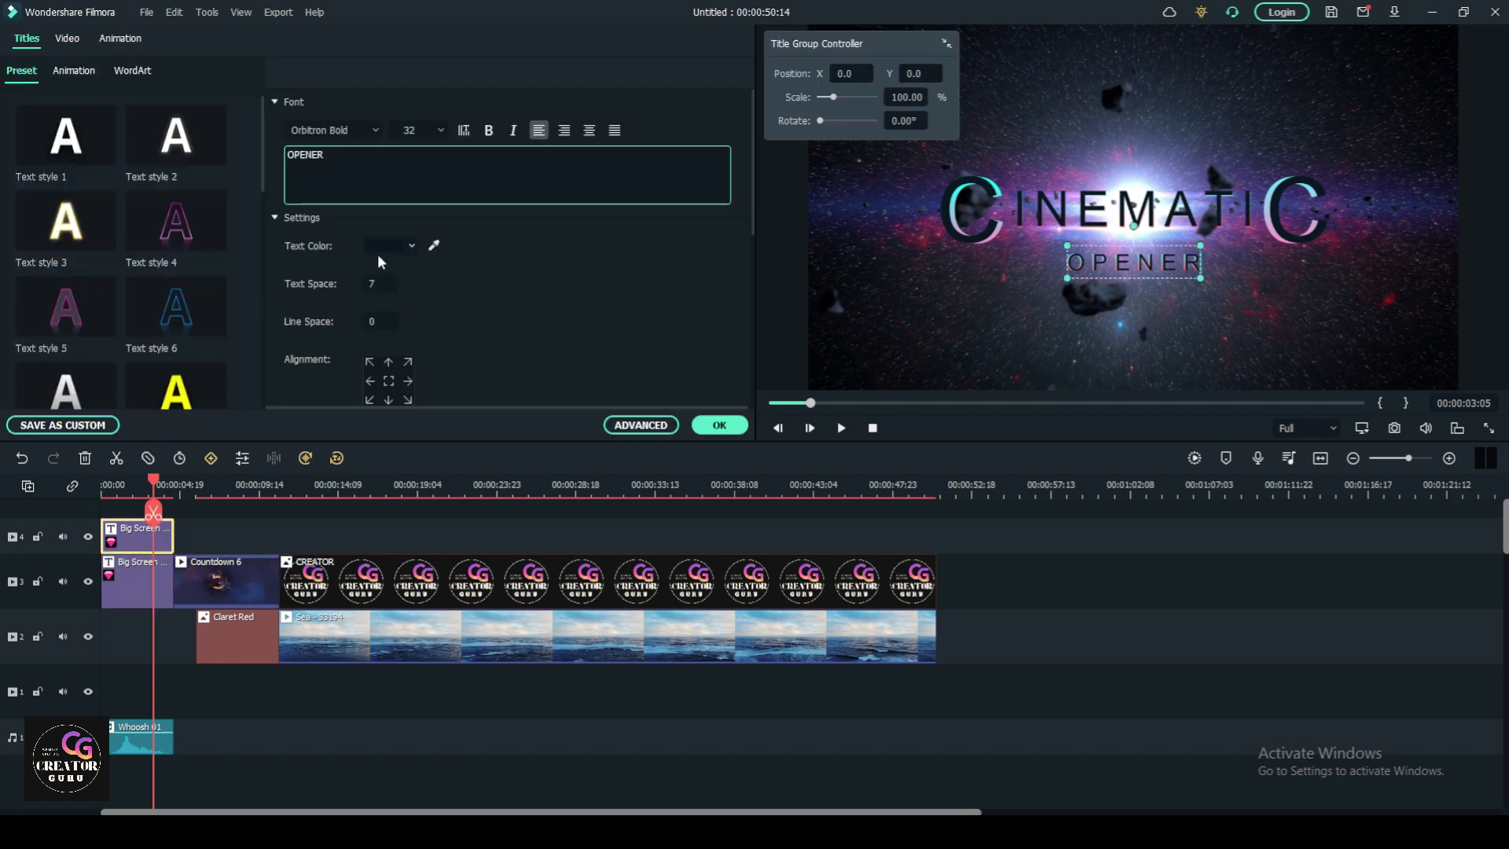
{"action": "left_click_drag", "start_coordinate": [325, 155], "coordinate": [263, 157]}
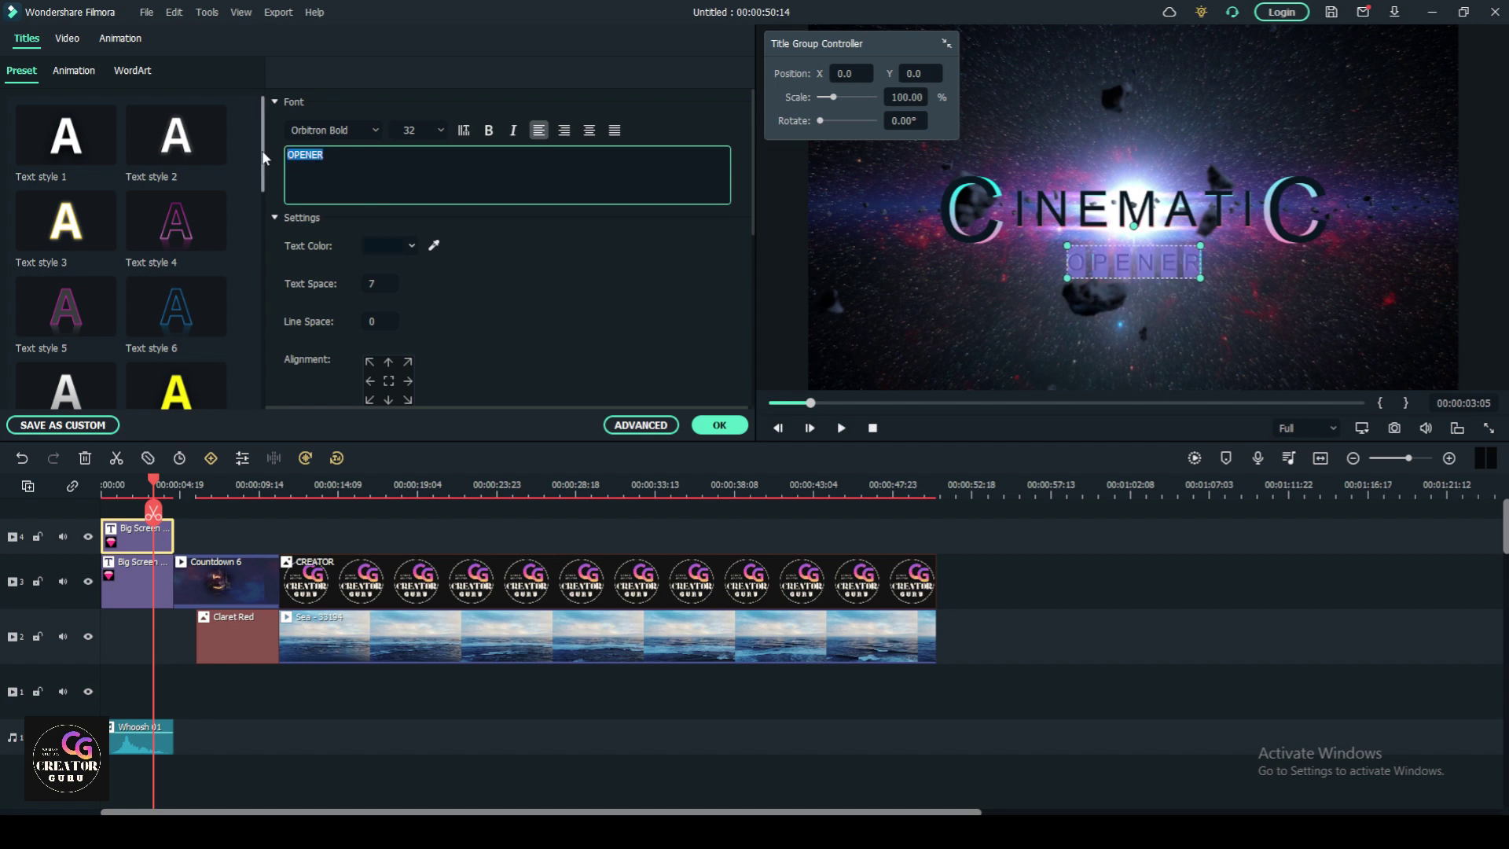
{"action": "type", "text": "CG"}
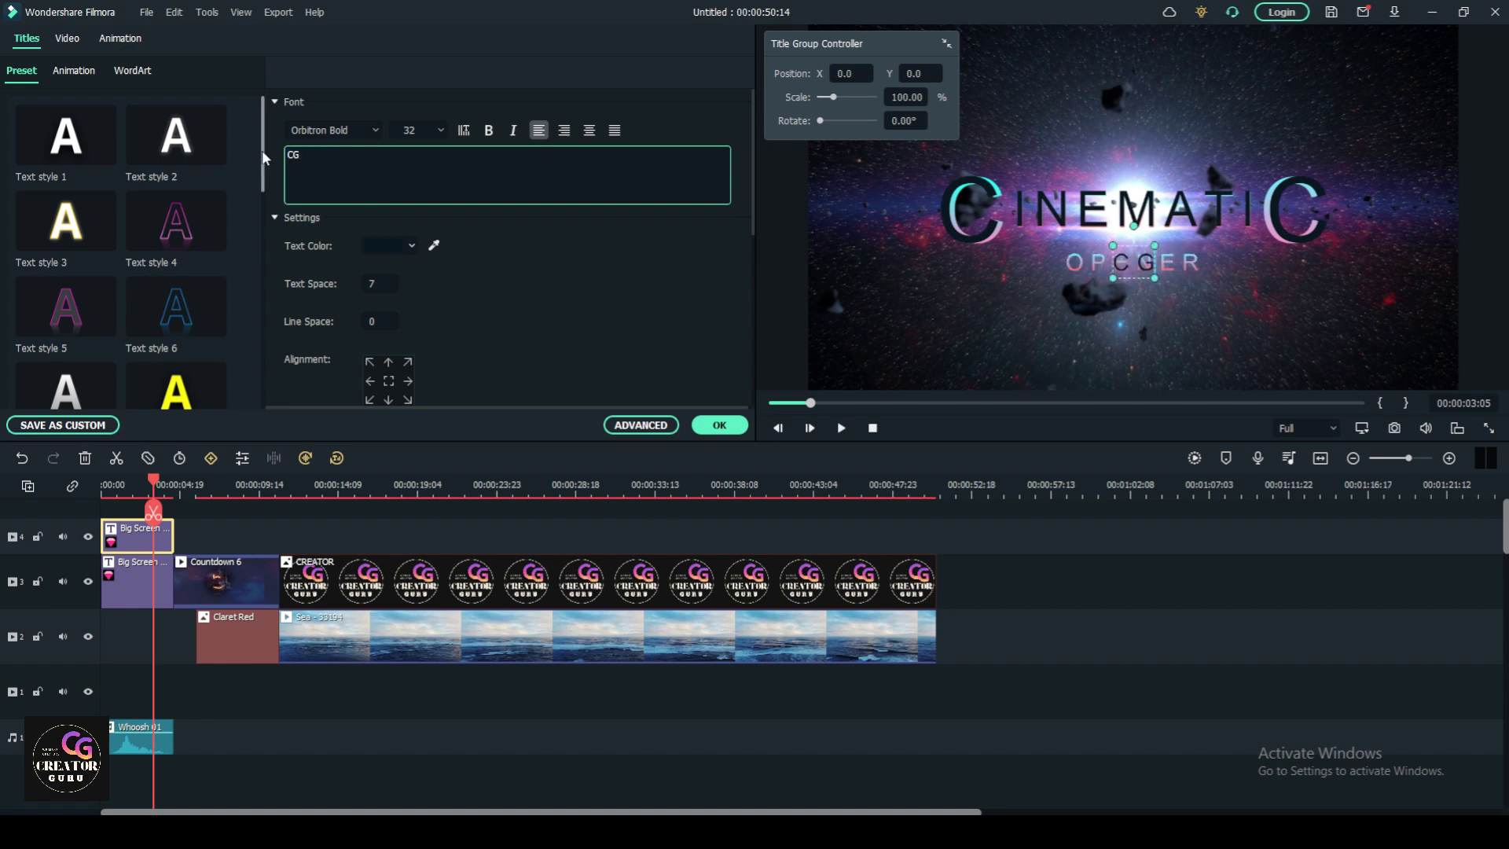
{"action": "left_click", "coordinate": [703, 418]}
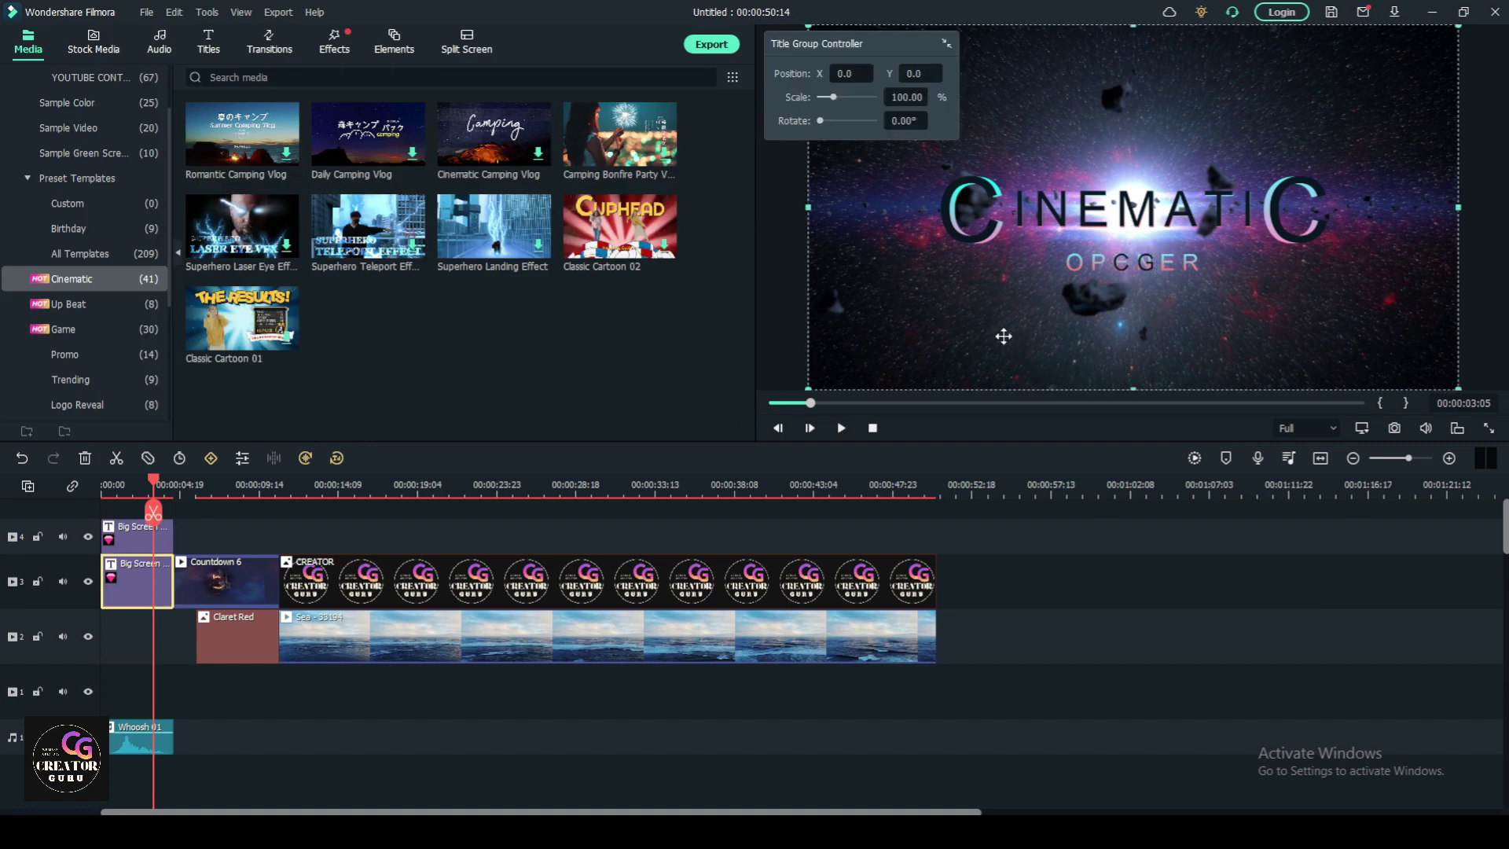
{"action": "key", "text": "End"}
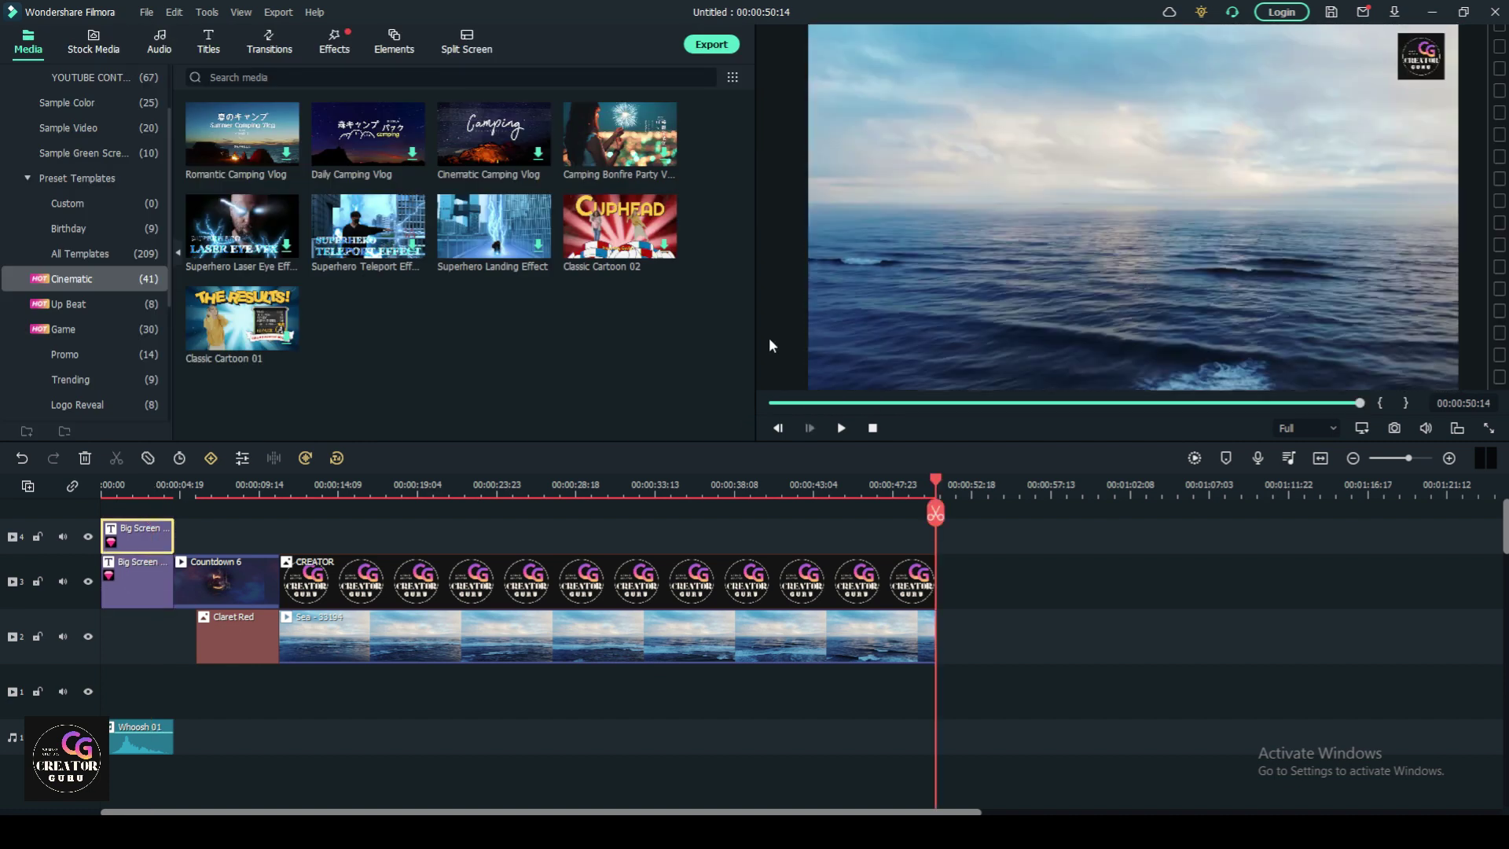
{"action": "double_click", "coordinate": [131, 542]}
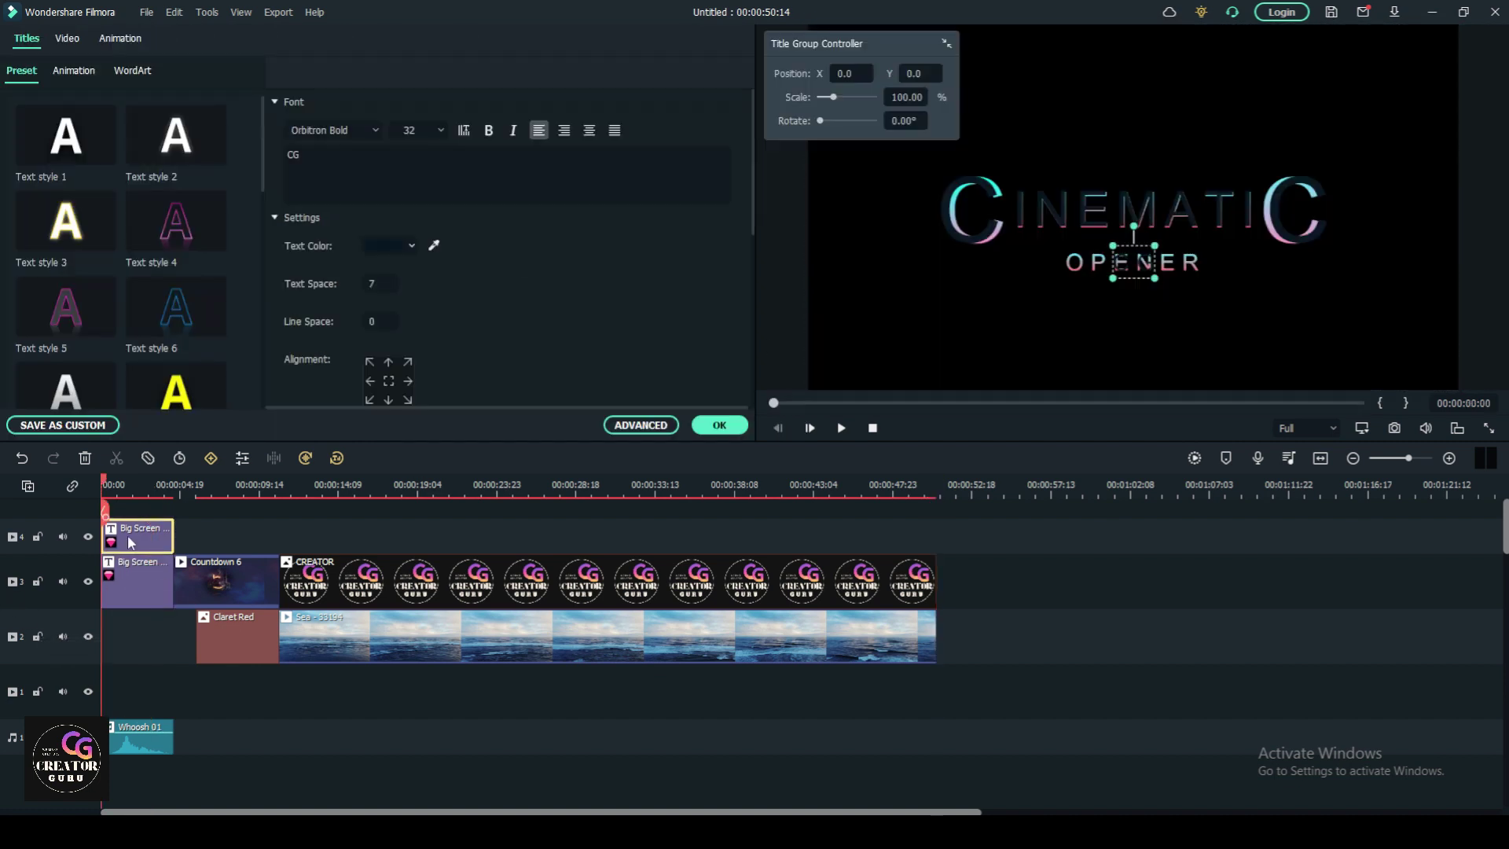
{"action": "left_click", "coordinate": [492, 177]}
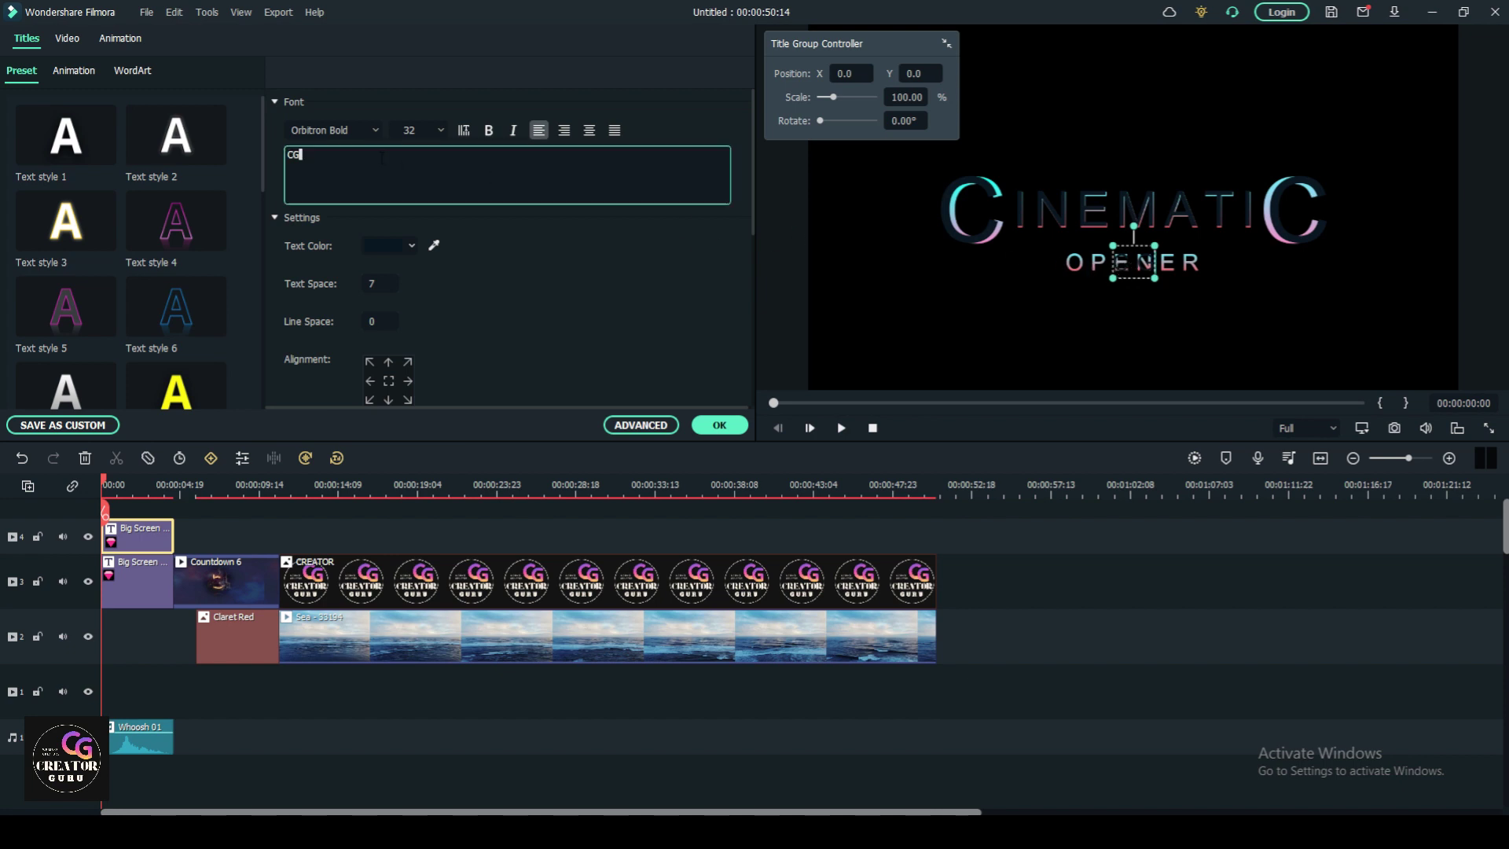
{"action": "left_click", "coordinate": [724, 429]}
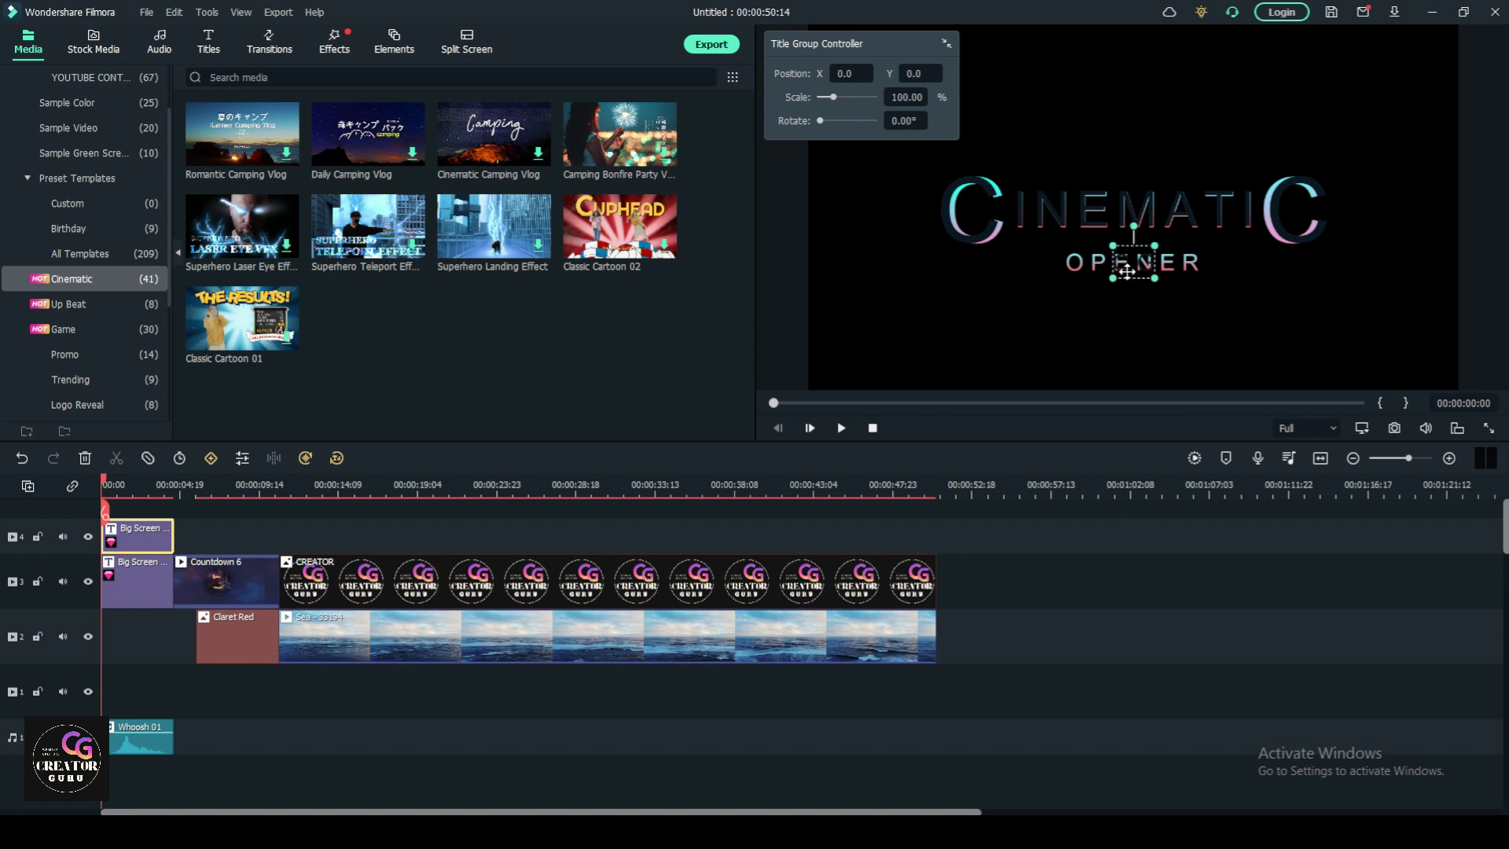
- Replace the remaining OPENER text in the trailer title on the uppermost track with CONTENT CREATION followed by a line break
{"action": "double_click", "coordinate": [157, 546]}
{"action": "left_click", "coordinate": [386, 176]}
{"action": "key", "text": "ctrl+a"}
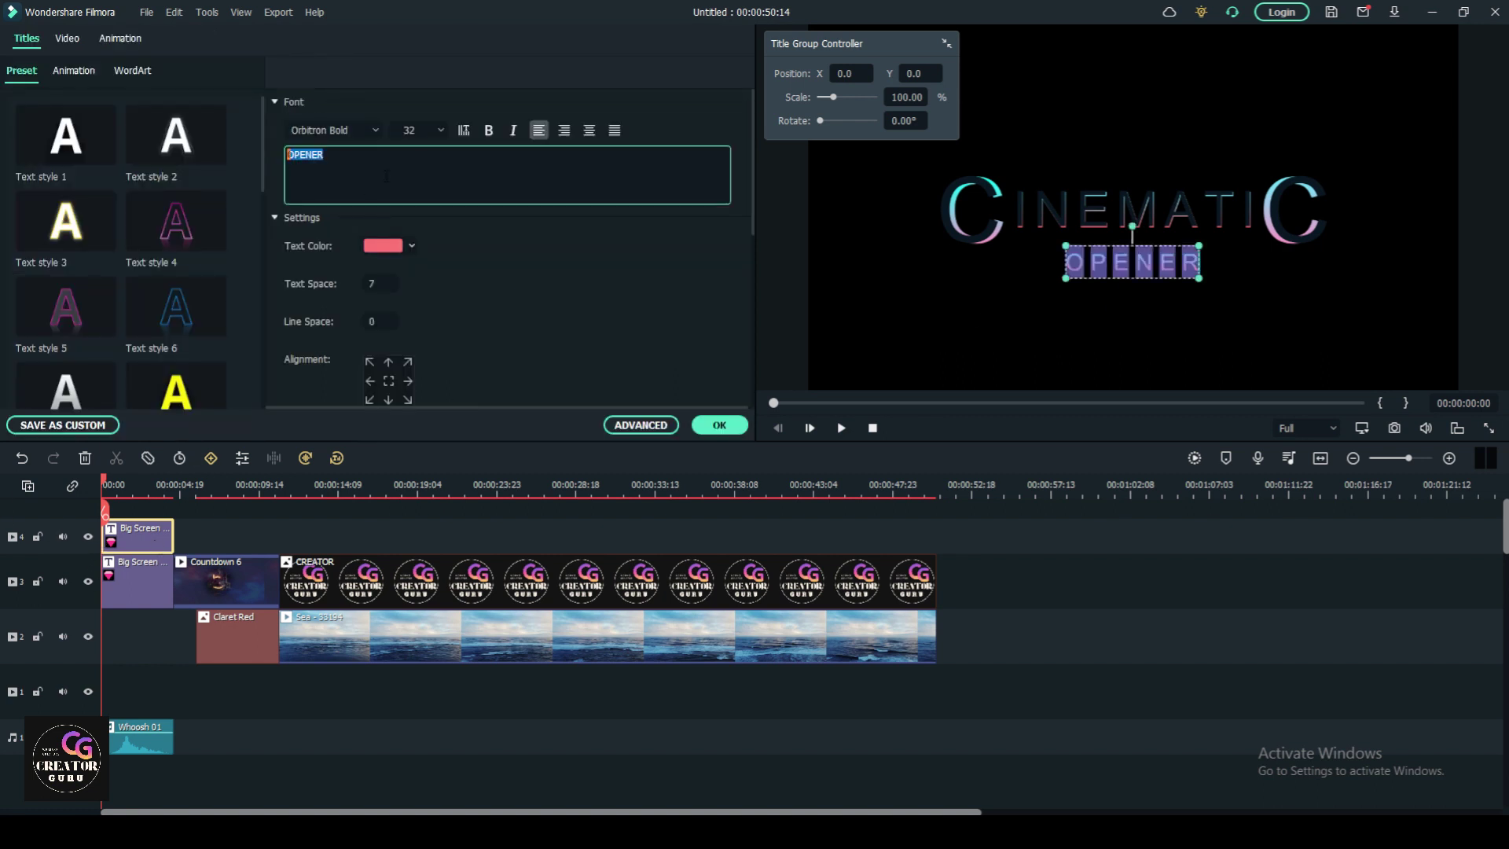
{"action": "type", "text": "CONT"}
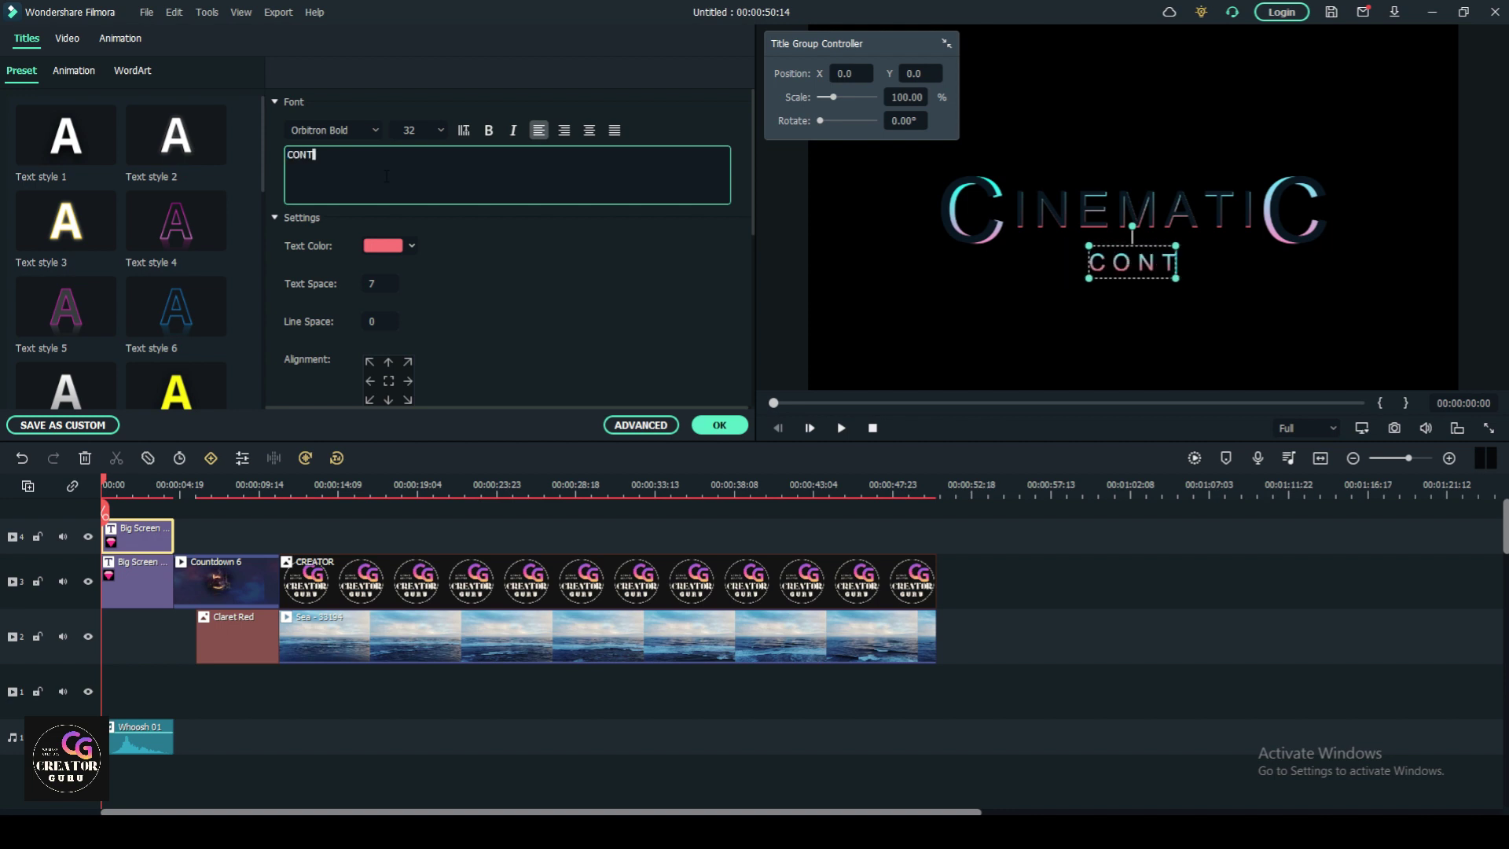
{"action": "type", "text": "ENT CREATION"}
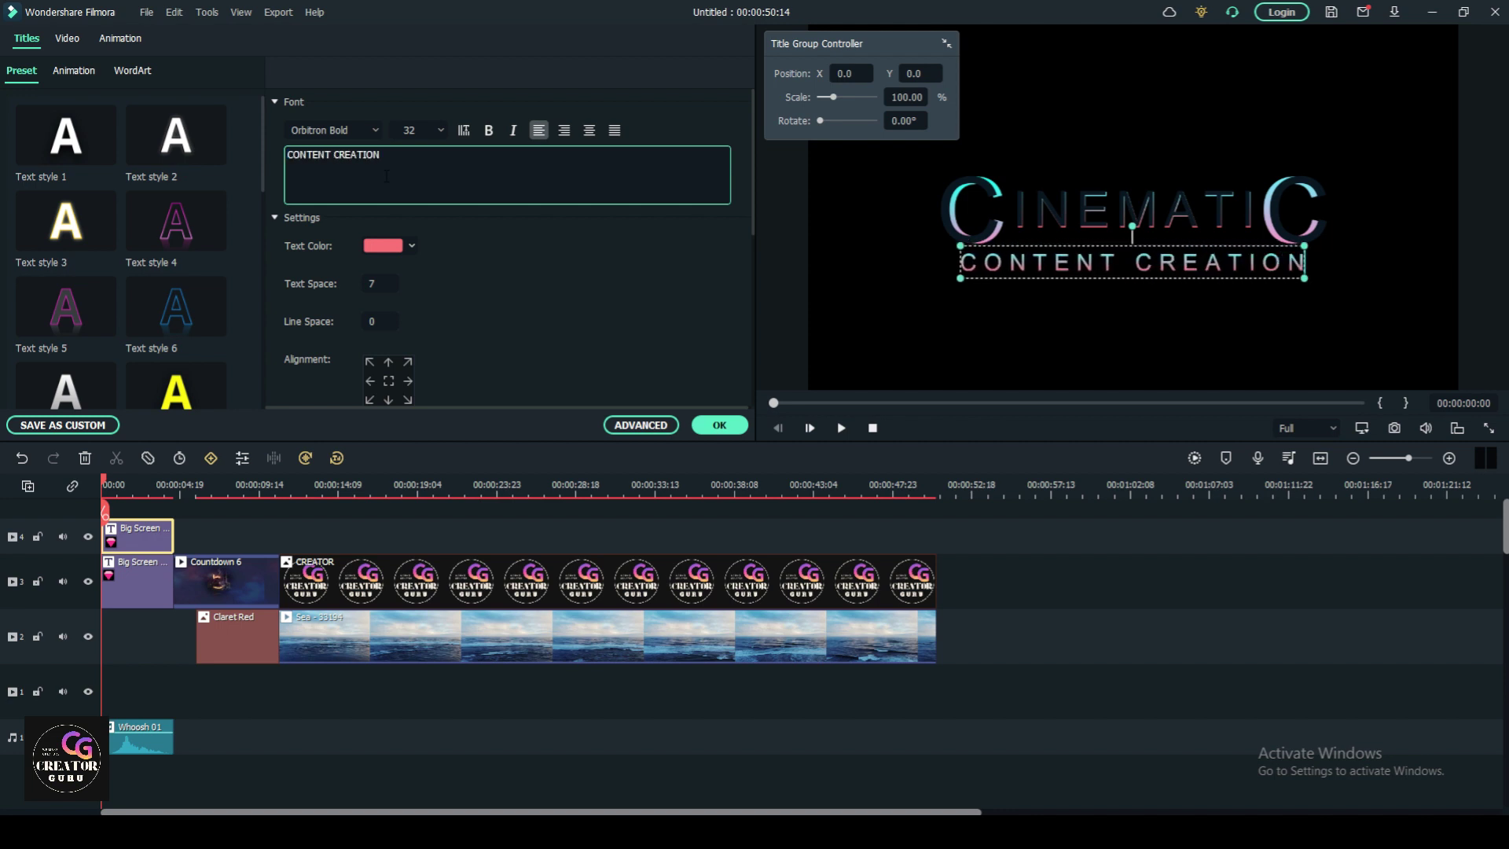
{"action": "key", "text": "Return"}
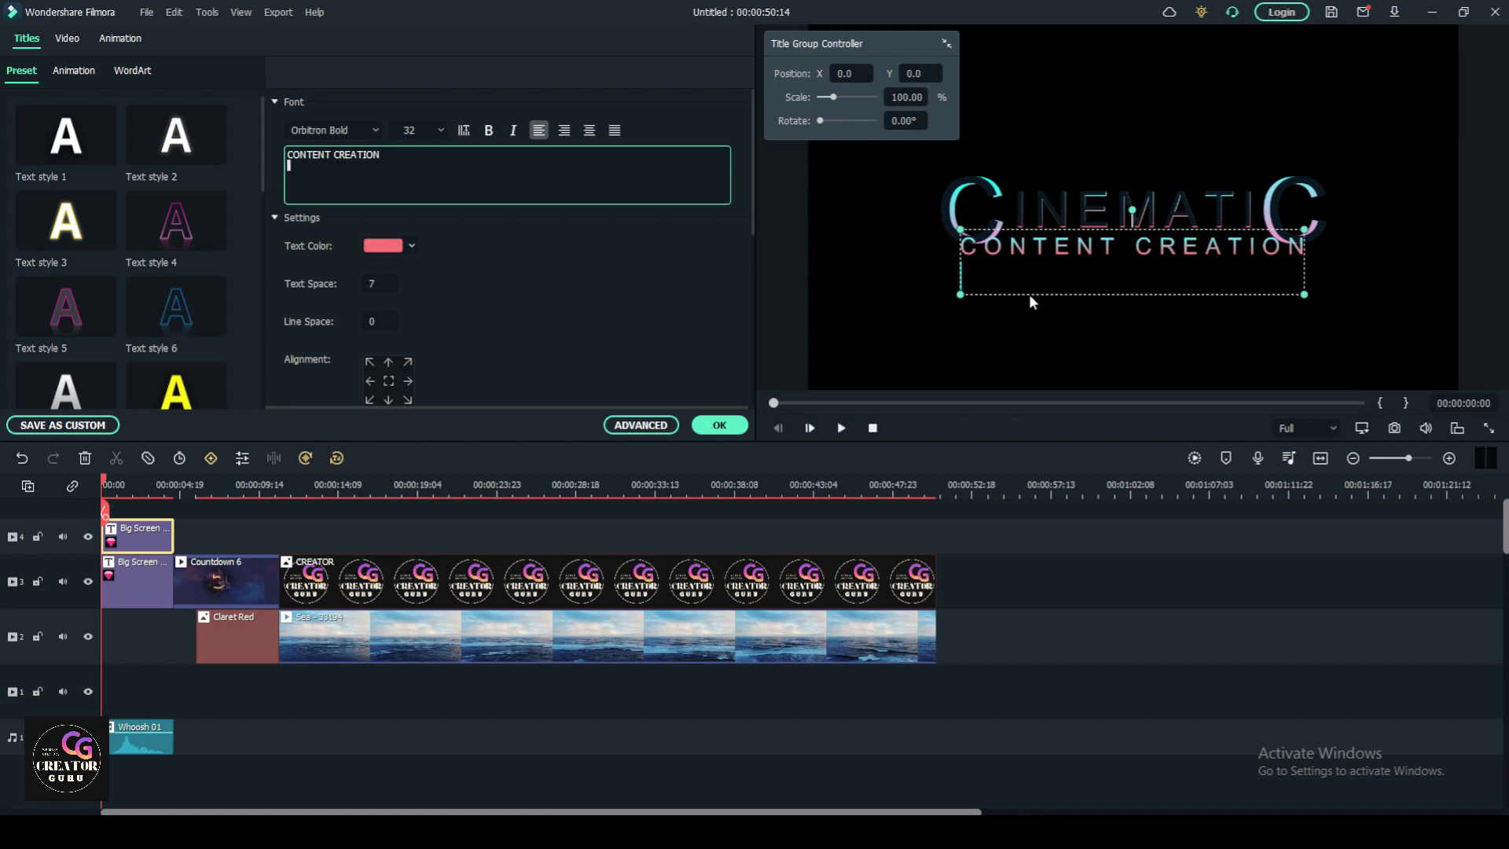
- Move the CONTENT CREATION text slightly down beneath CINEMATIC, to a Y position of about -107.3, and apply the title edits
{"action": "left_click_drag", "start_coordinate": [1029, 296], "coordinate": [1030, 312]}
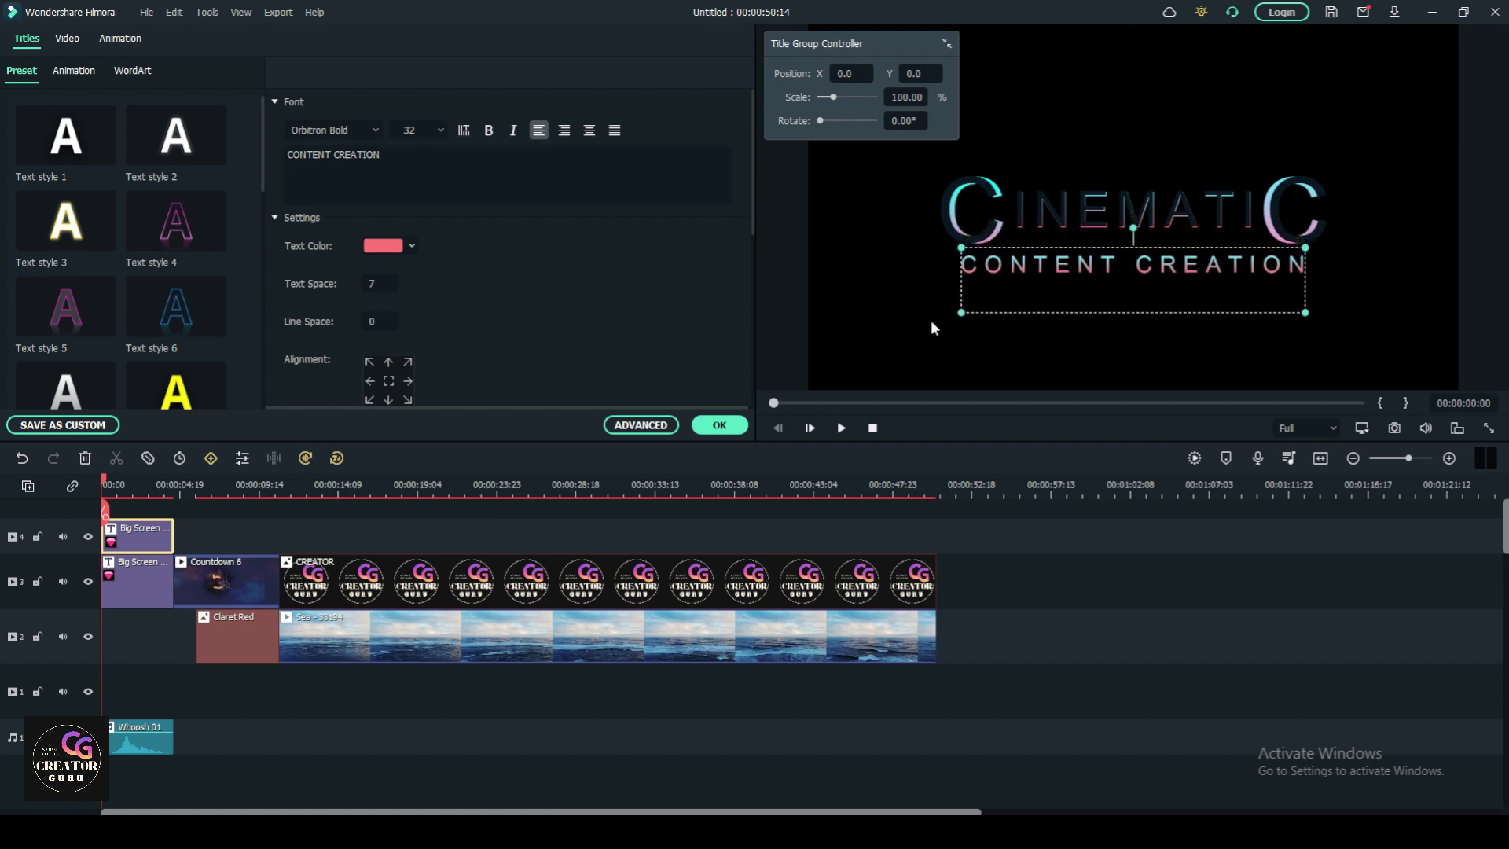
{"action": "left_click", "coordinate": [410, 245]}
{"action": "left_click", "coordinate": [418, 383]}
{"action": "scroll", "coordinate": [594, 324], "scroll_direction": "down", "scroll_amount": 5}
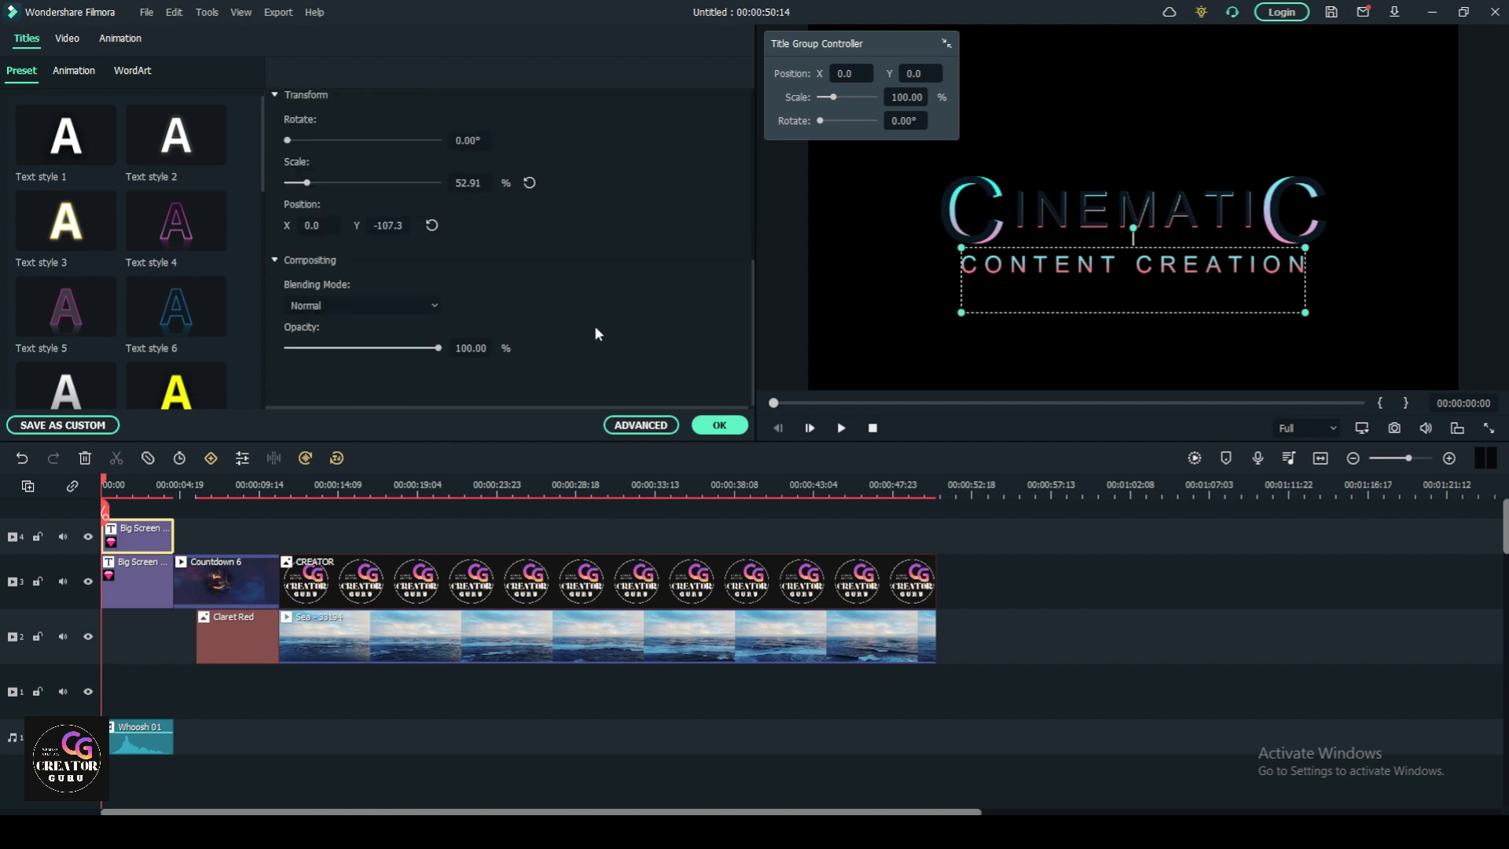
{"action": "left_click", "coordinate": [710, 425]}
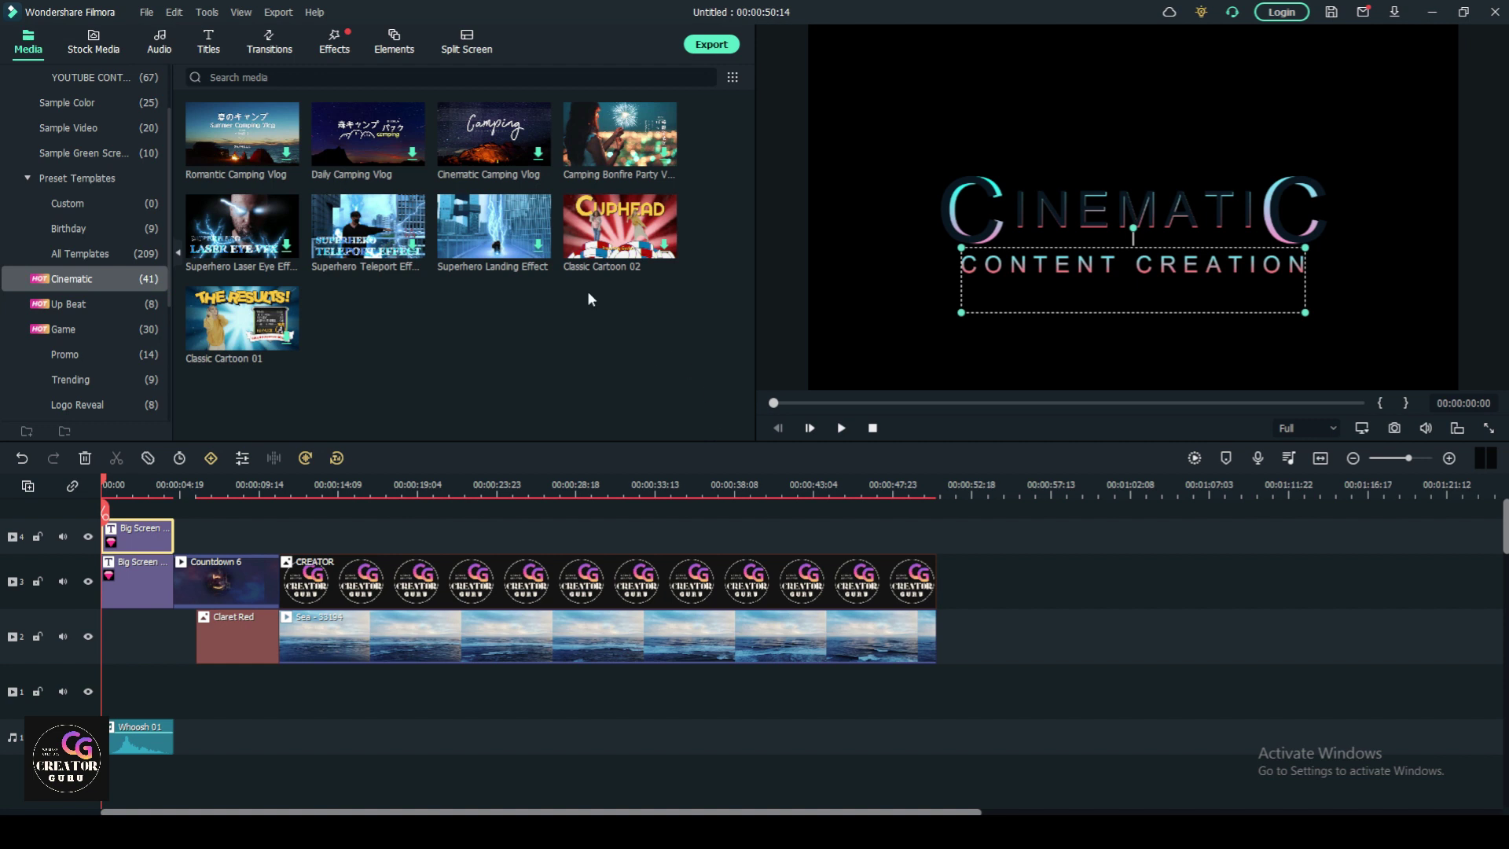
- Look through the stock media library, viewing the Pexels and Pixabay videos
{"action": "scroll", "coordinate": [121, 408], "scroll_direction": "down", "scroll_amount": 2}
{"action": "scroll", "coordinate": [106, 354], "scroll_direction": "up", "scroll_amount": 3}
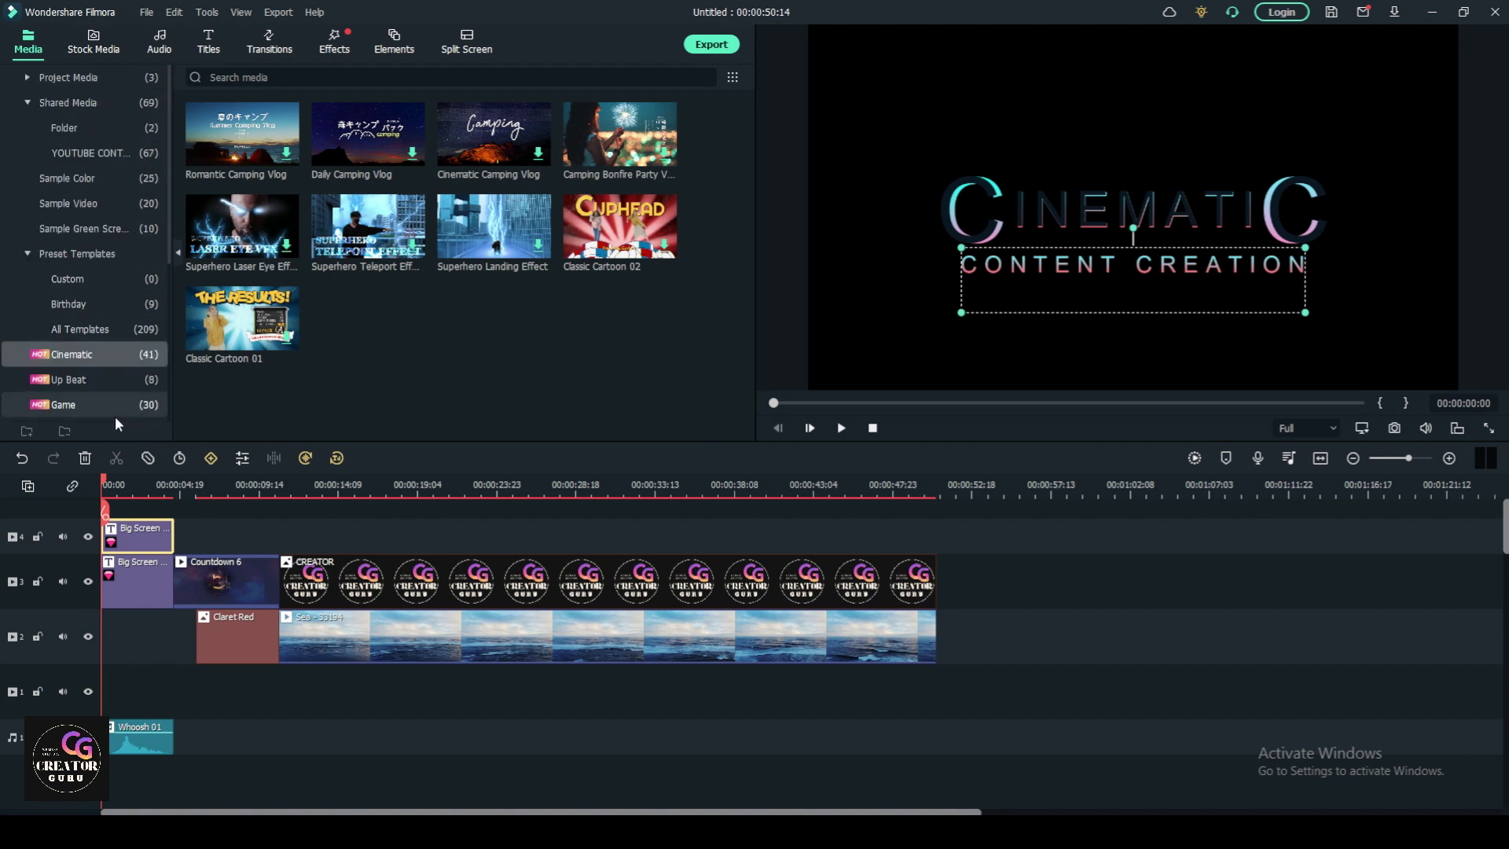
{"action": "left_click", "coordinate": [91, 49]}
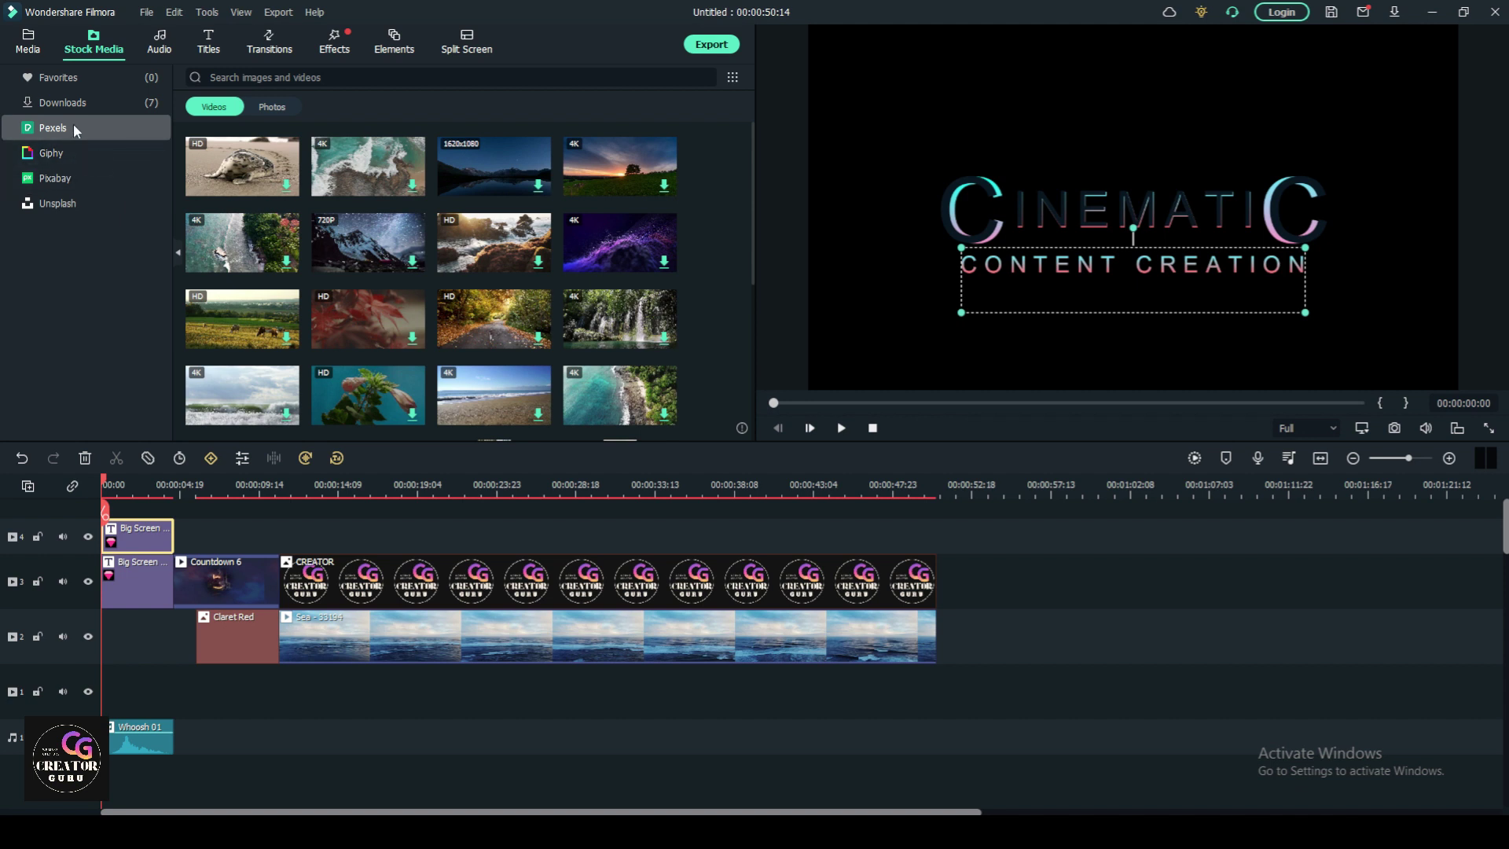
{"action": "left_click", "coordinate": [275, 77]}
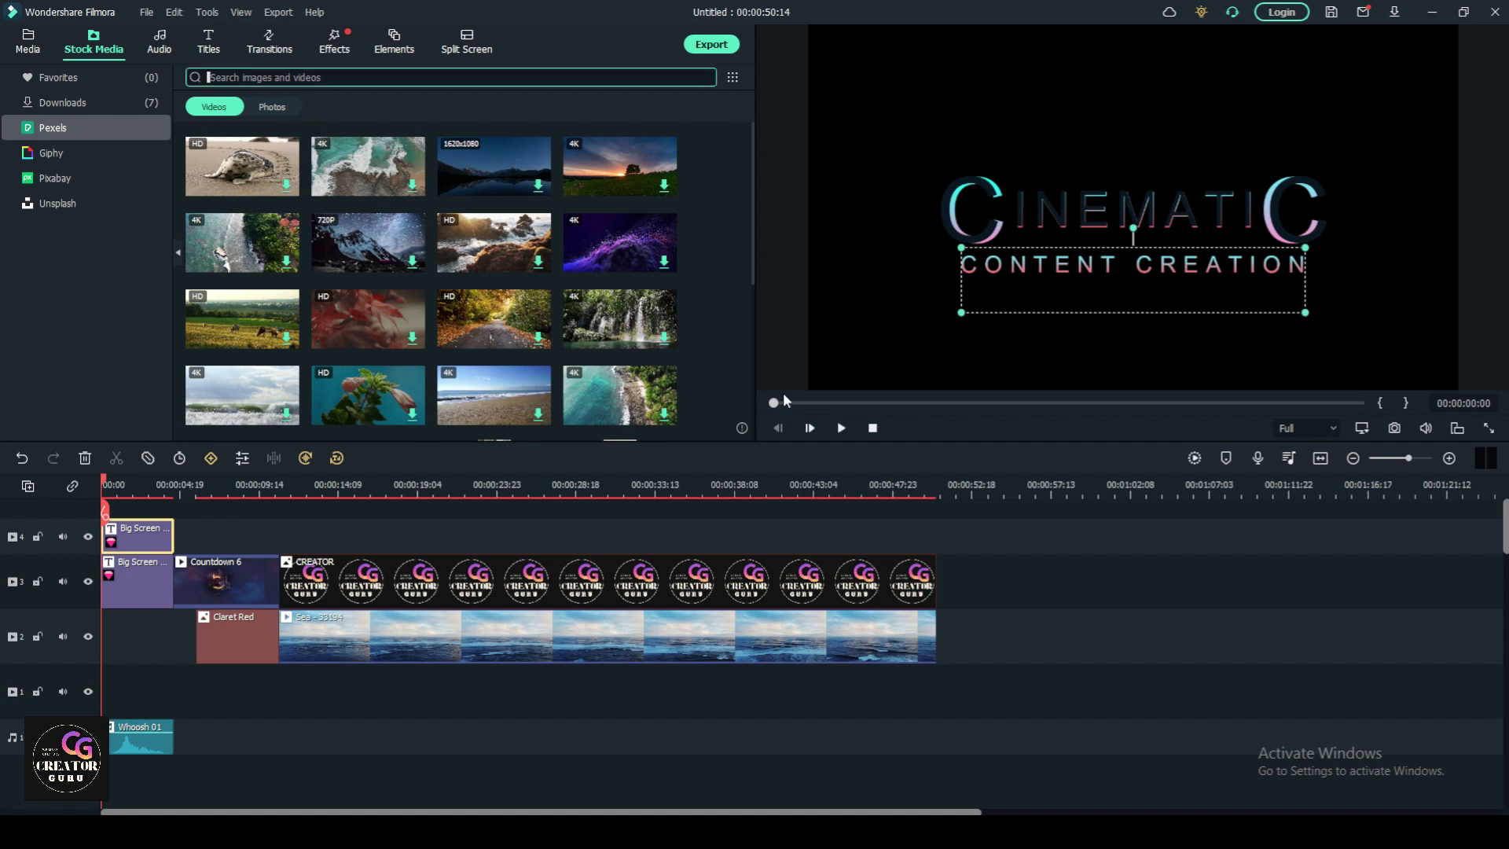
{"action": "left_click", "coordinate": [77, 176]}
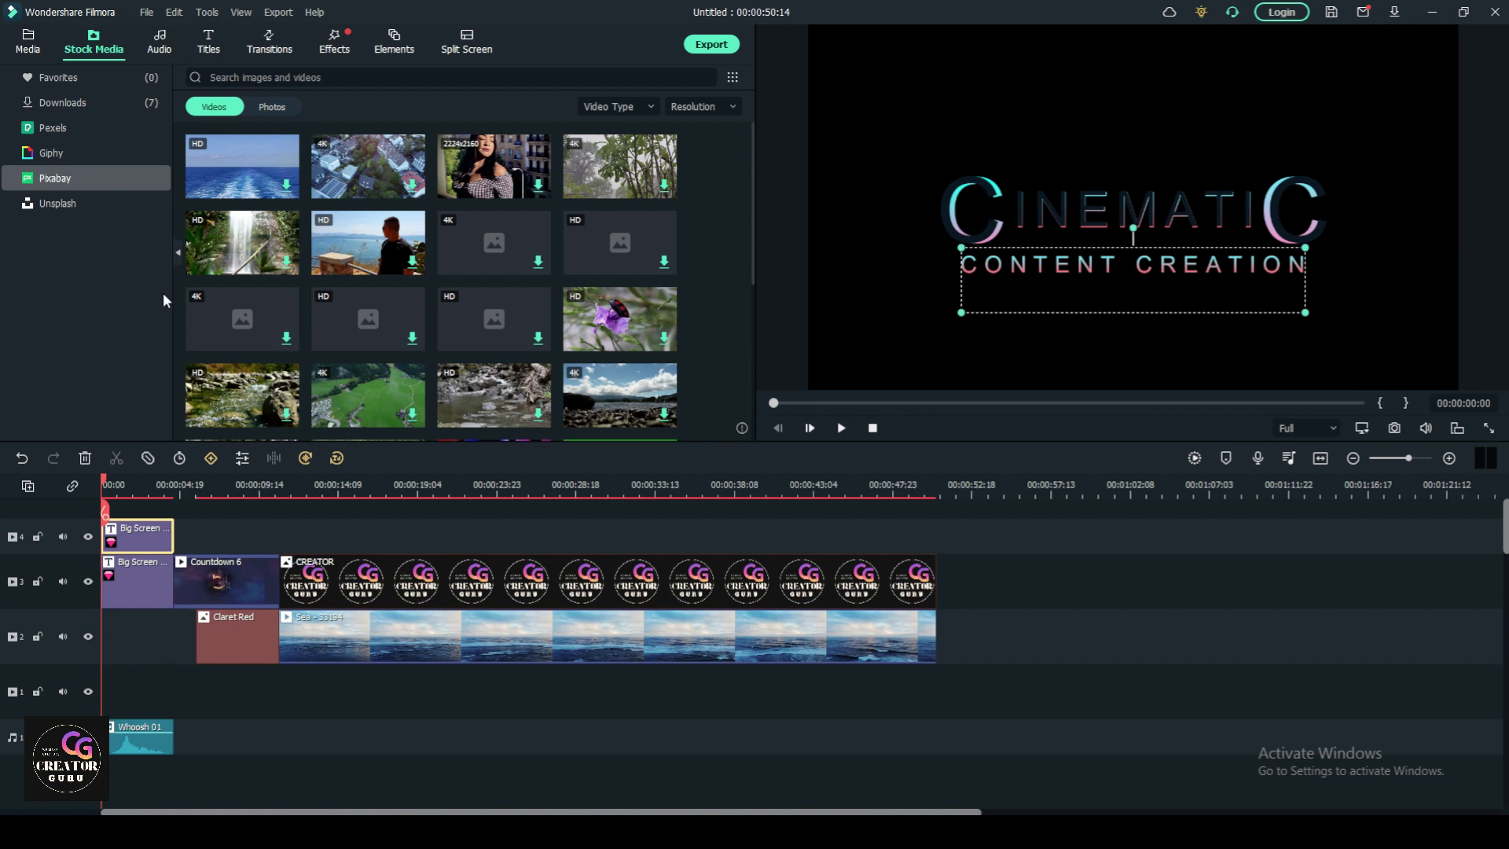
- Add Manos Mars - The Tunning from the recommended audio to the audio track, starting at the beginning of the CREATOR clip
{"action": "left_click", "coordinate": [159, 41]}
{"action": "scroll", "coordinate": [95, 235], "scroll_direction": "down", "scroll_amount": 3}
{"action": "scroll", "coordinate": [118, 157], "scroll_direction": "up", "scroll_amount": 3}
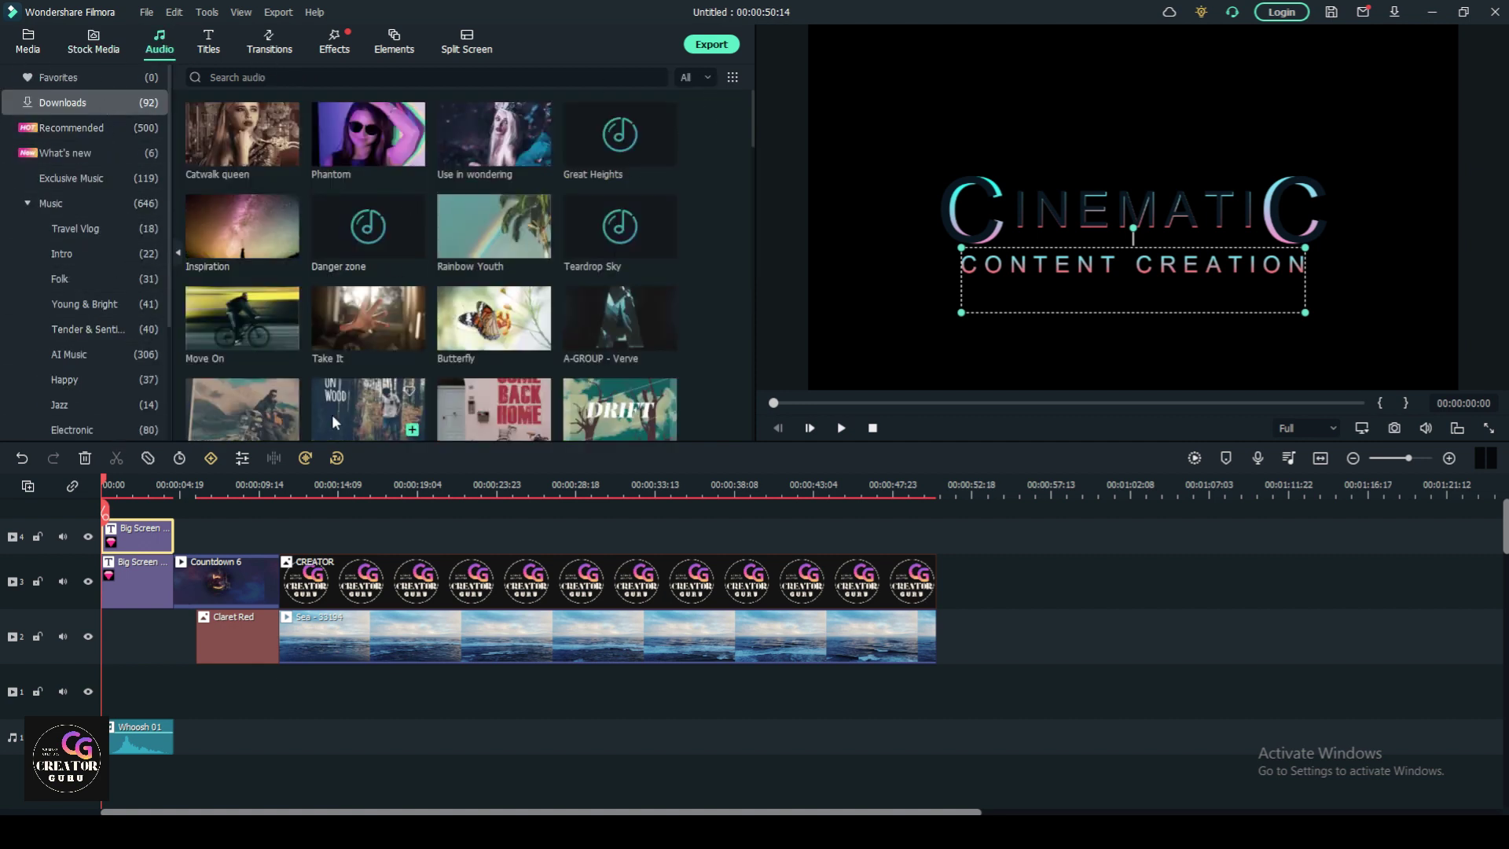
{"action": "left_click", "coordinate": [106, 128]}
{"action": "mouse_move", "coordinate": [286, 140]}
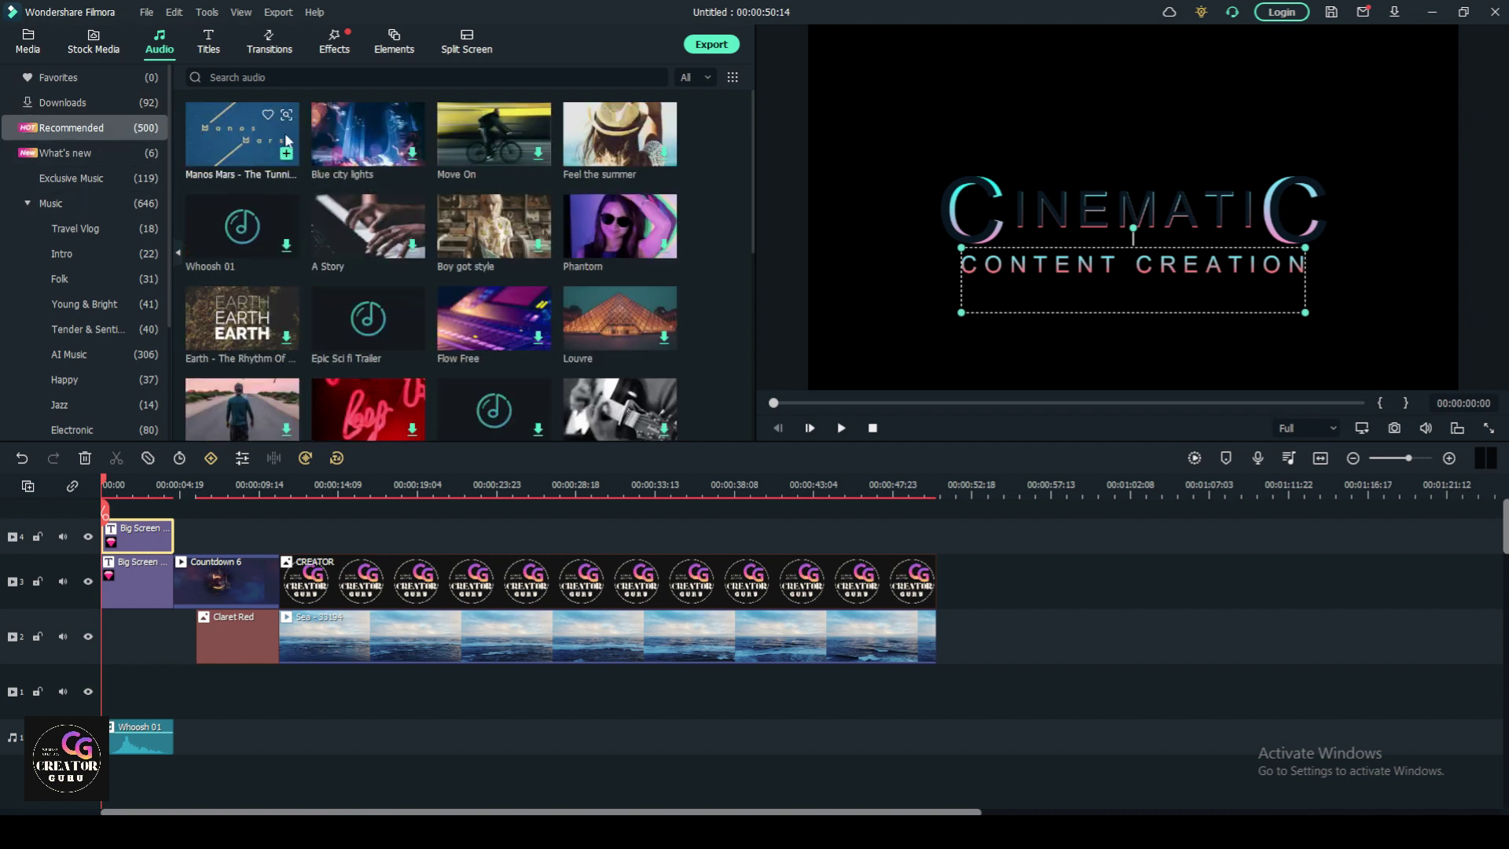
{"action": "left_click", "coordinate": [234, 129]}
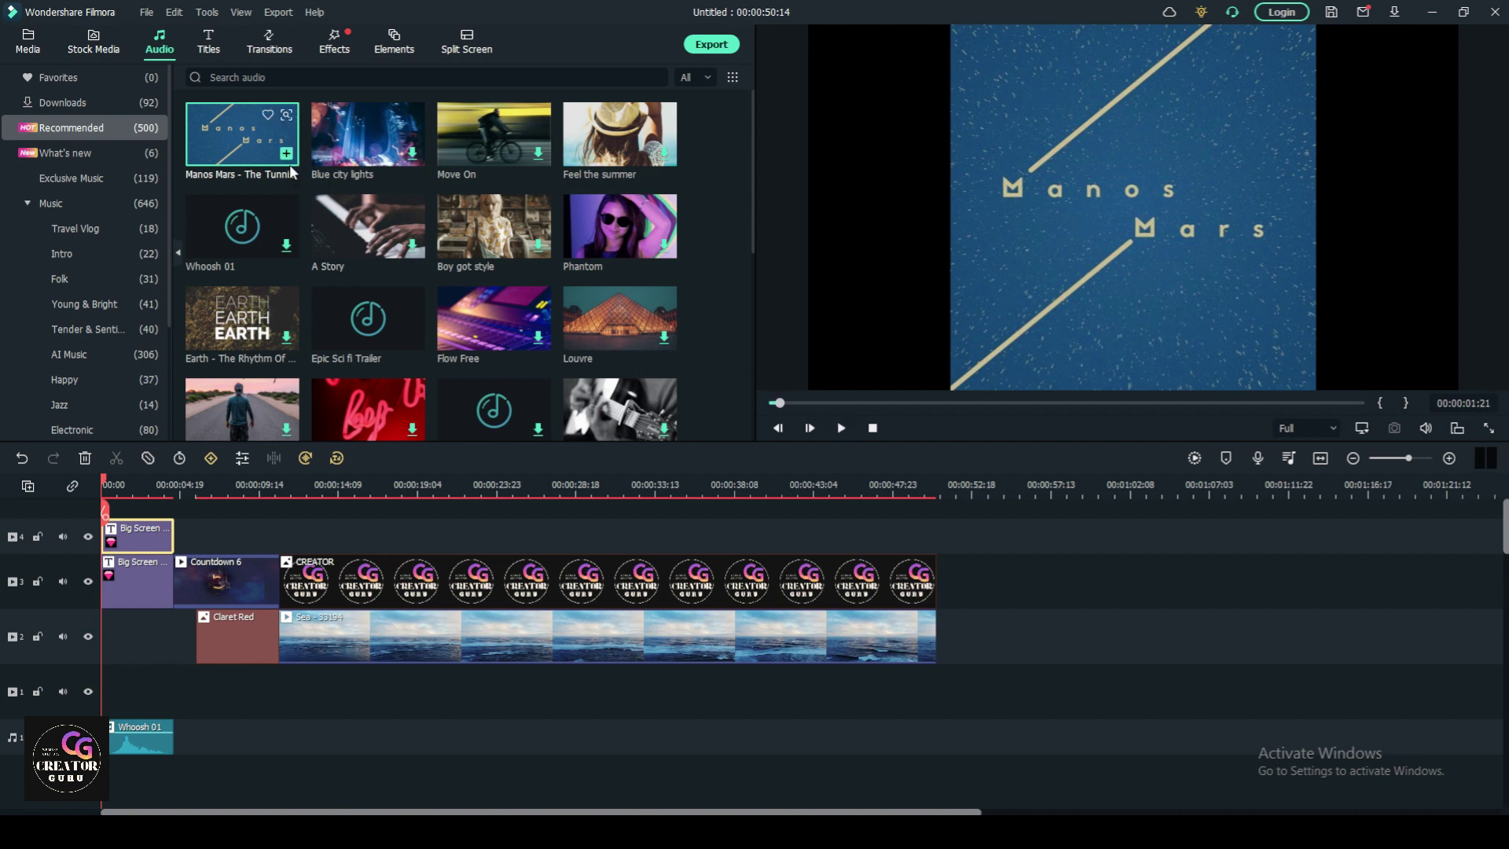
{"action": "left_click_drag", "start_coordinate": [207, 194], "coordinate": [279, 532]}
- Play the timeline where the added music begins and look through the music and sound effect categories
{"action": "left_click", "coordinate": [835, 433]}
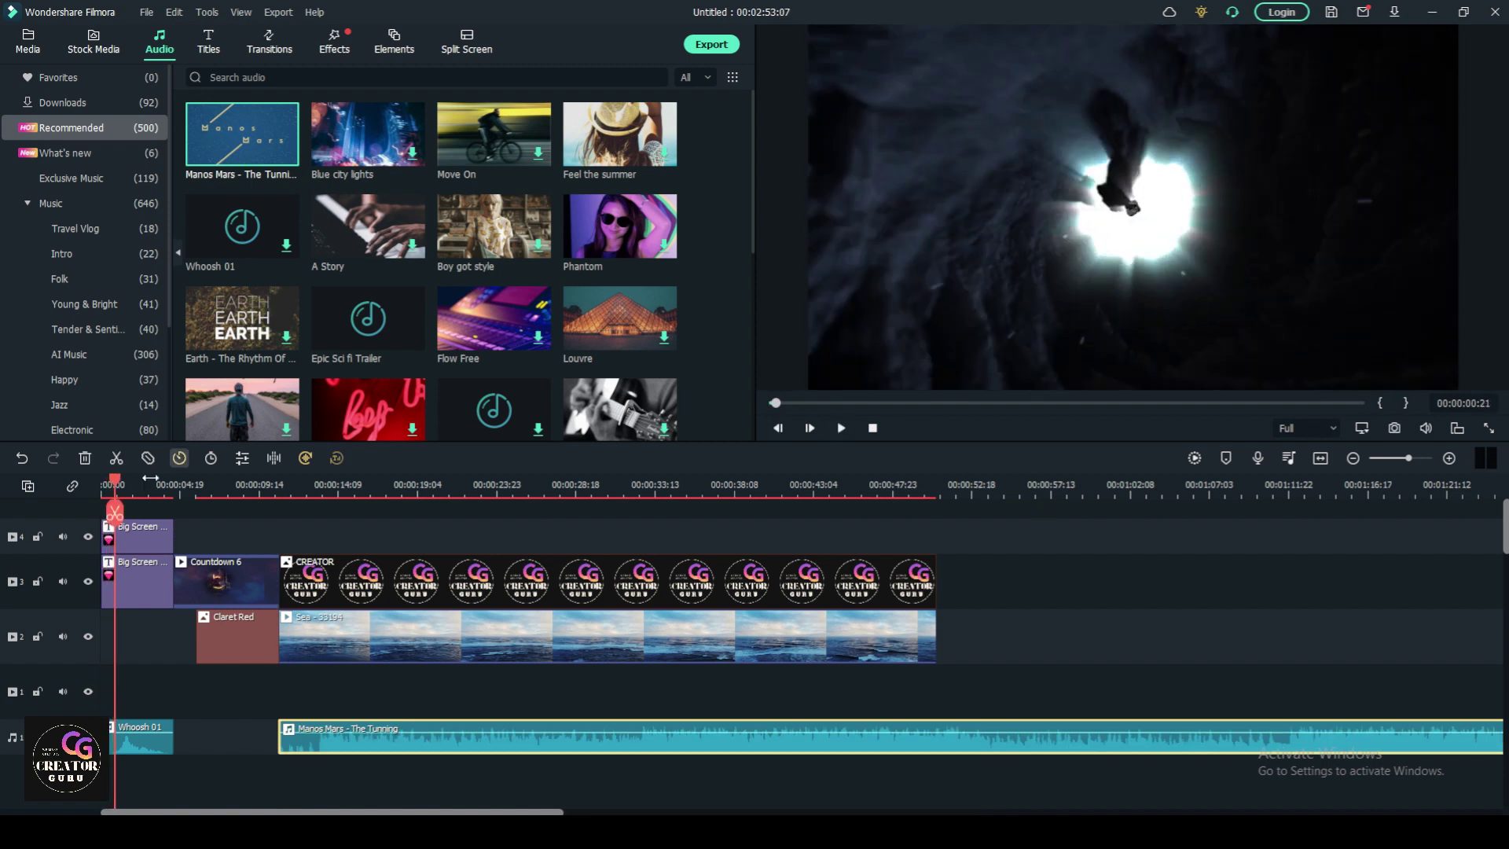
{"action": "left_click_drag", "start_coordinate": [115, 487], "coordinate": [300, 528]}
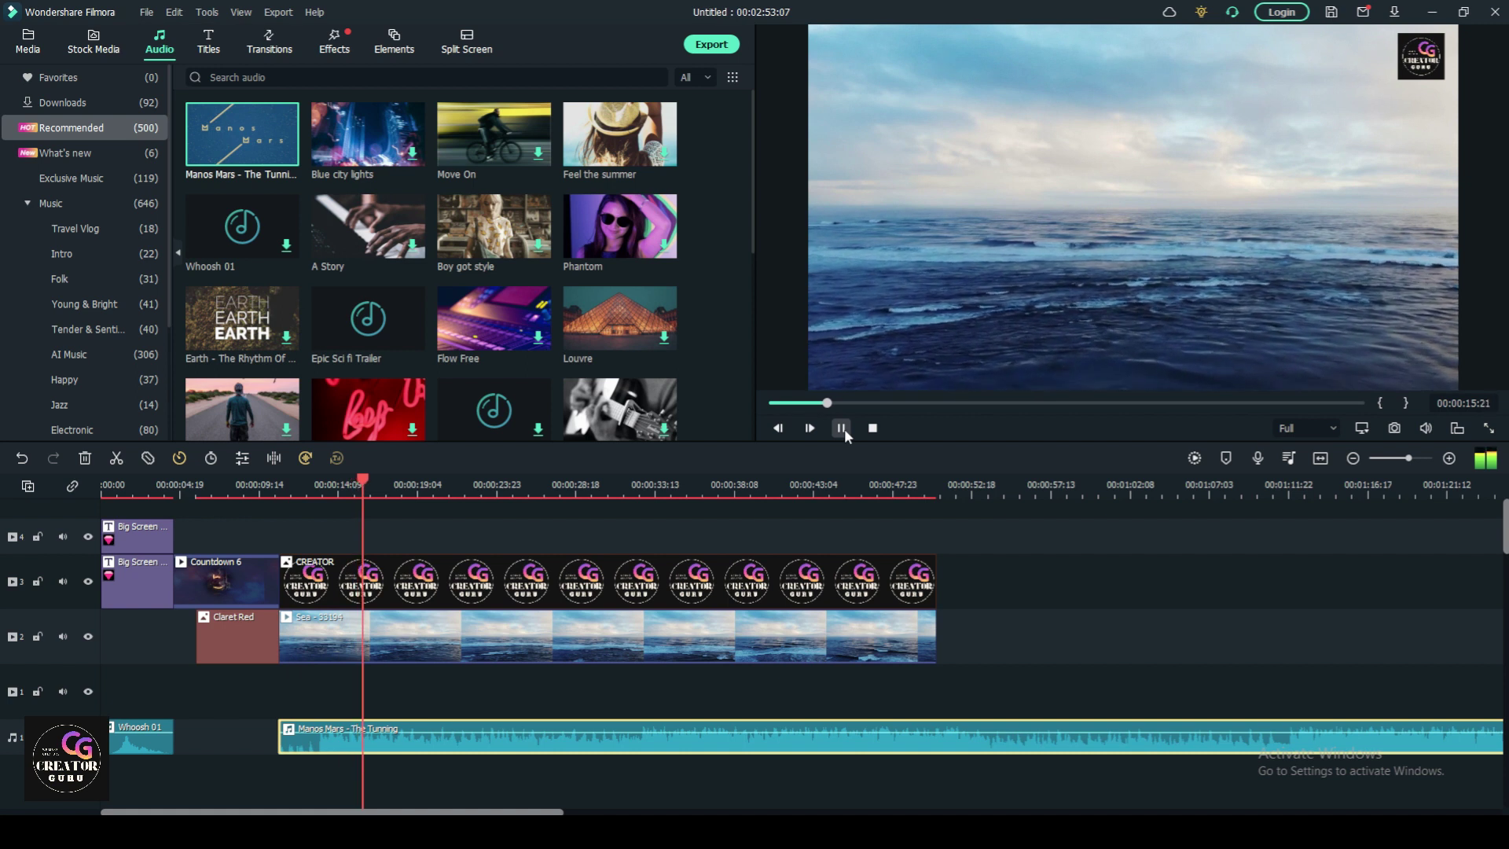
{"action": "left_click", "coordinate": [842, 427]}
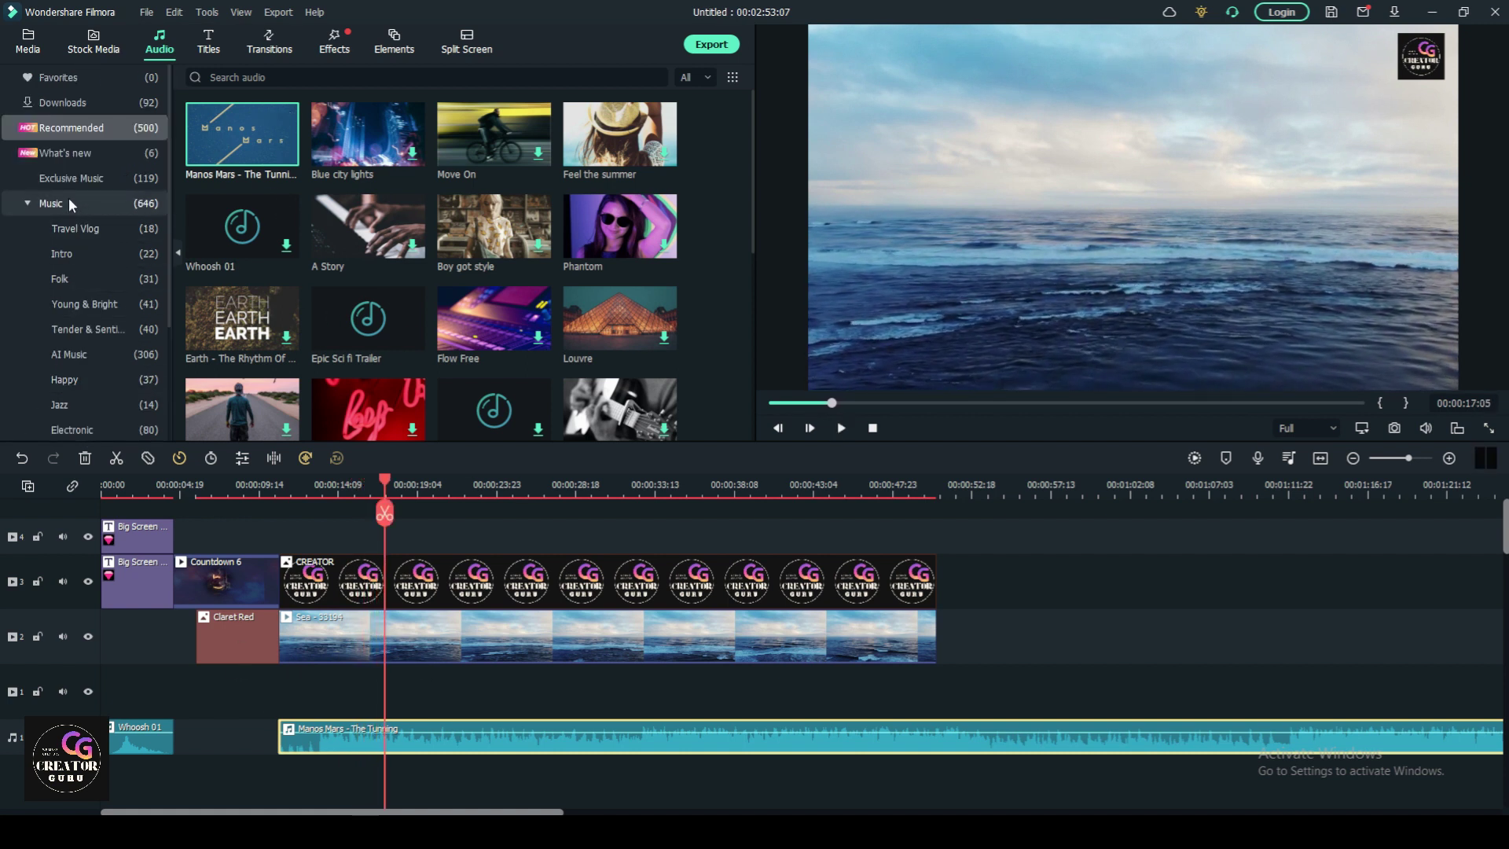
{"action": "scroll", "coordinate": [68, 196], "scroll_direction": "down", "scroll_amount": 2}
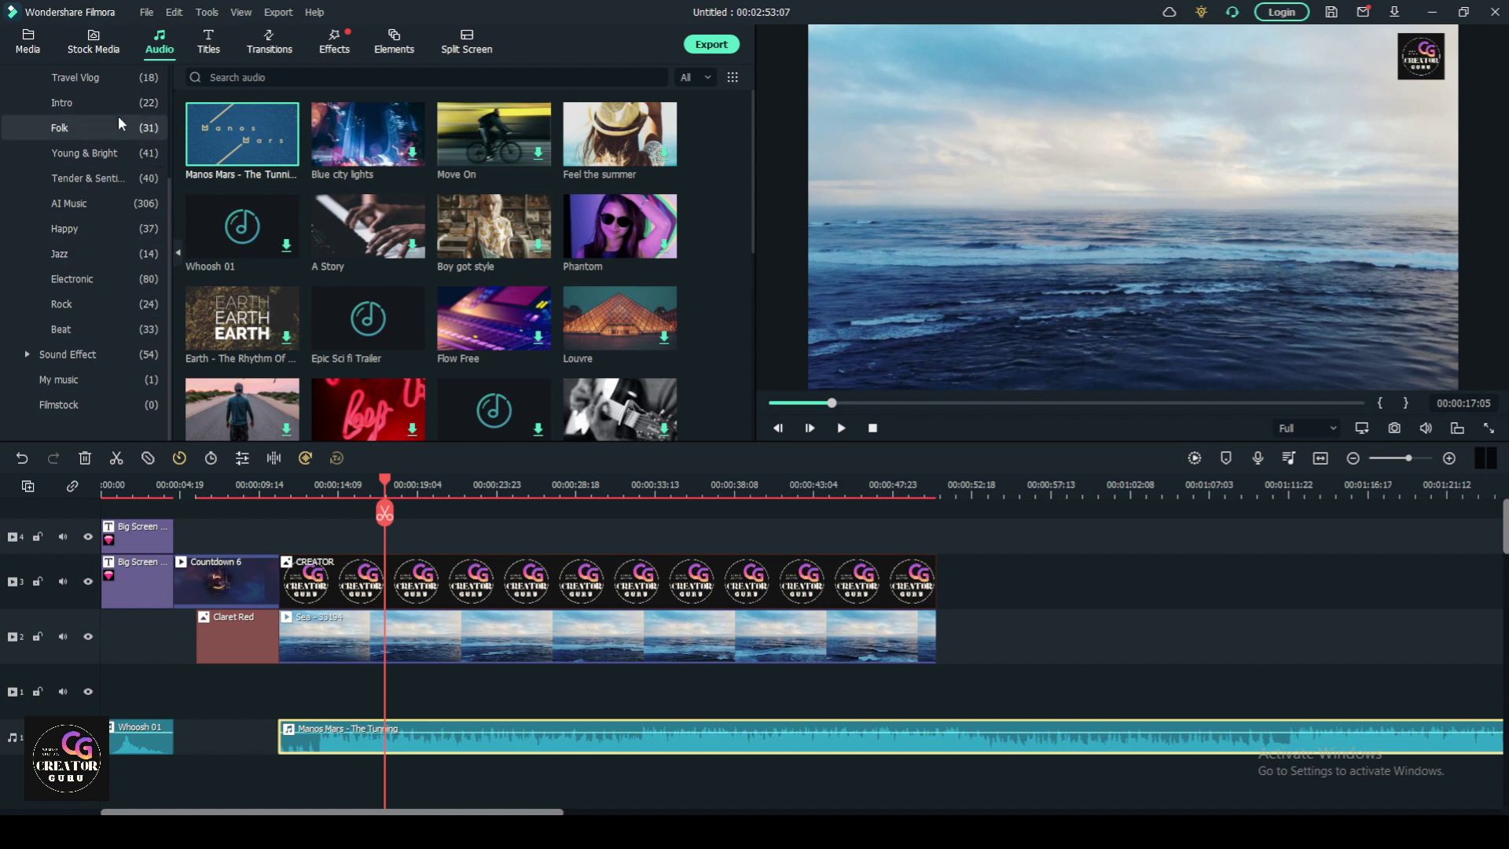
- Preview the 3D Sport Car Pack Opener and Opener_02 among the recommended titles
{"action": "left_click", "coordinate": [209, 55]}
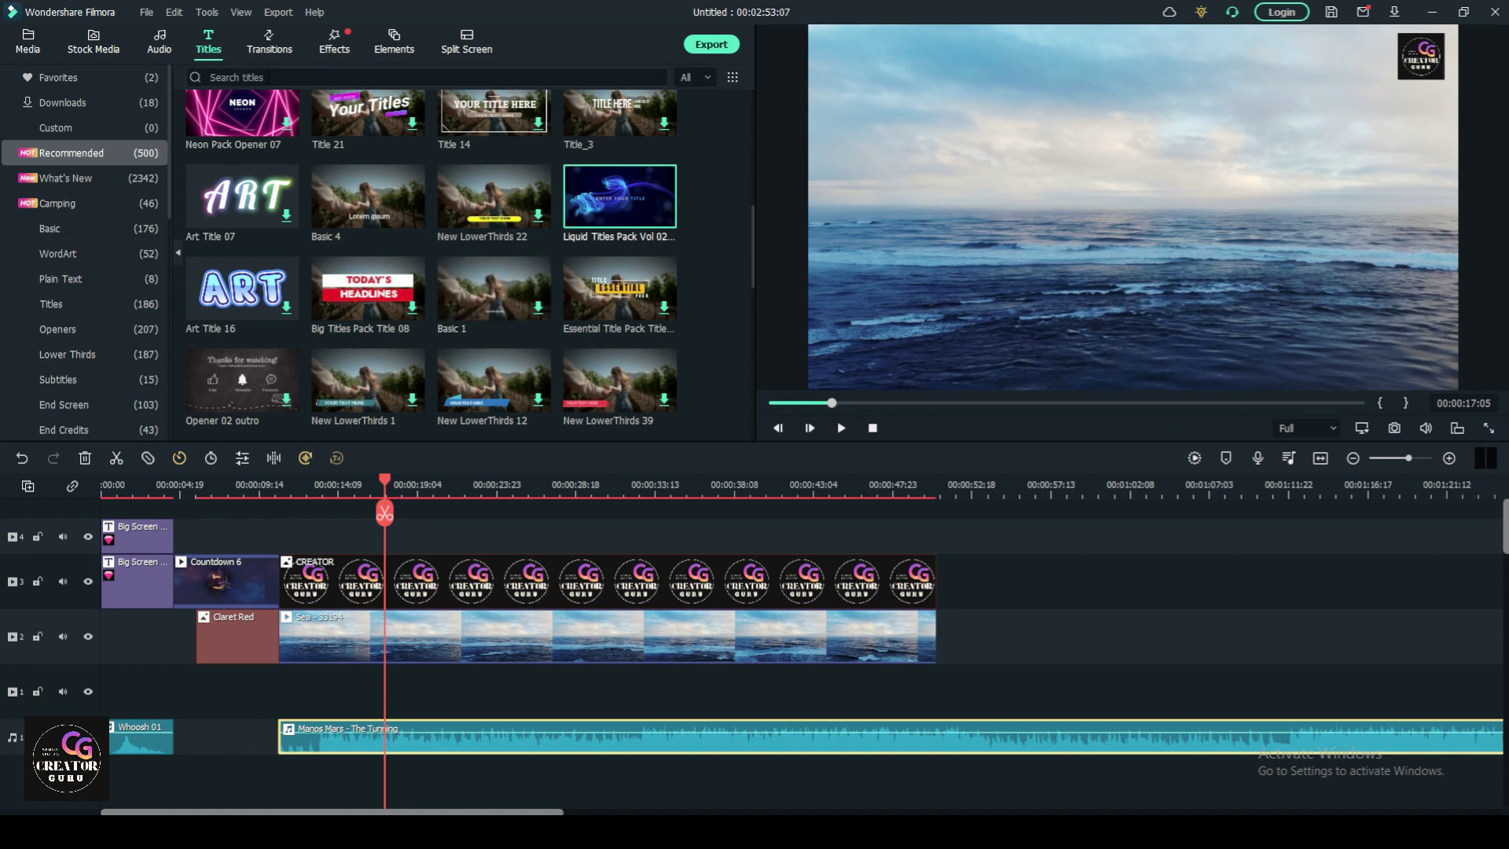
{"action": "scroll", "coordinate": [381, 227], "scroll_direction": "up", "scroll_amount": 5}
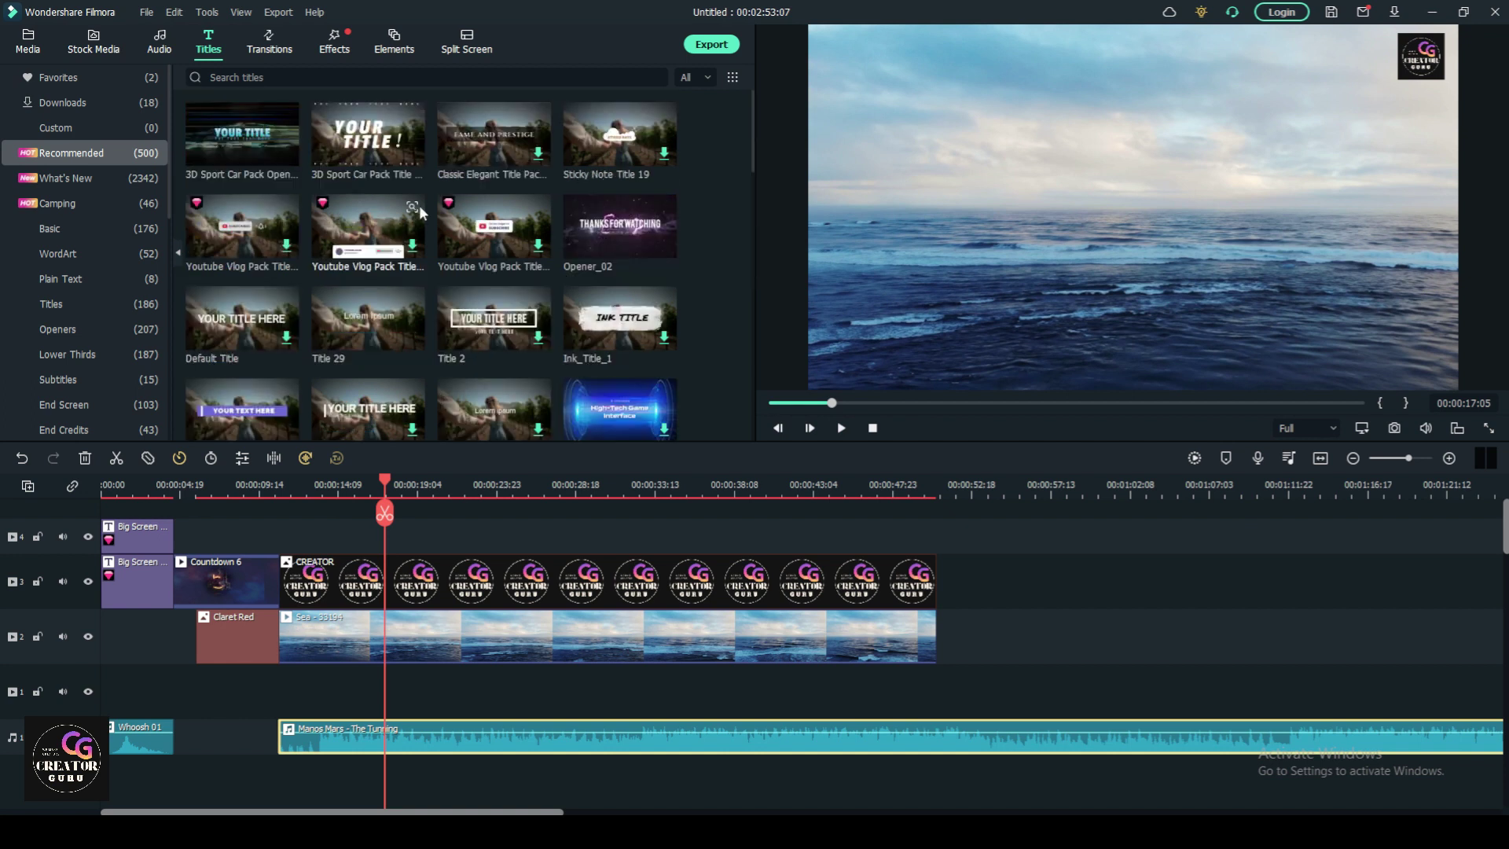
{"action": "left_click", "coordinate": [239, 140]}
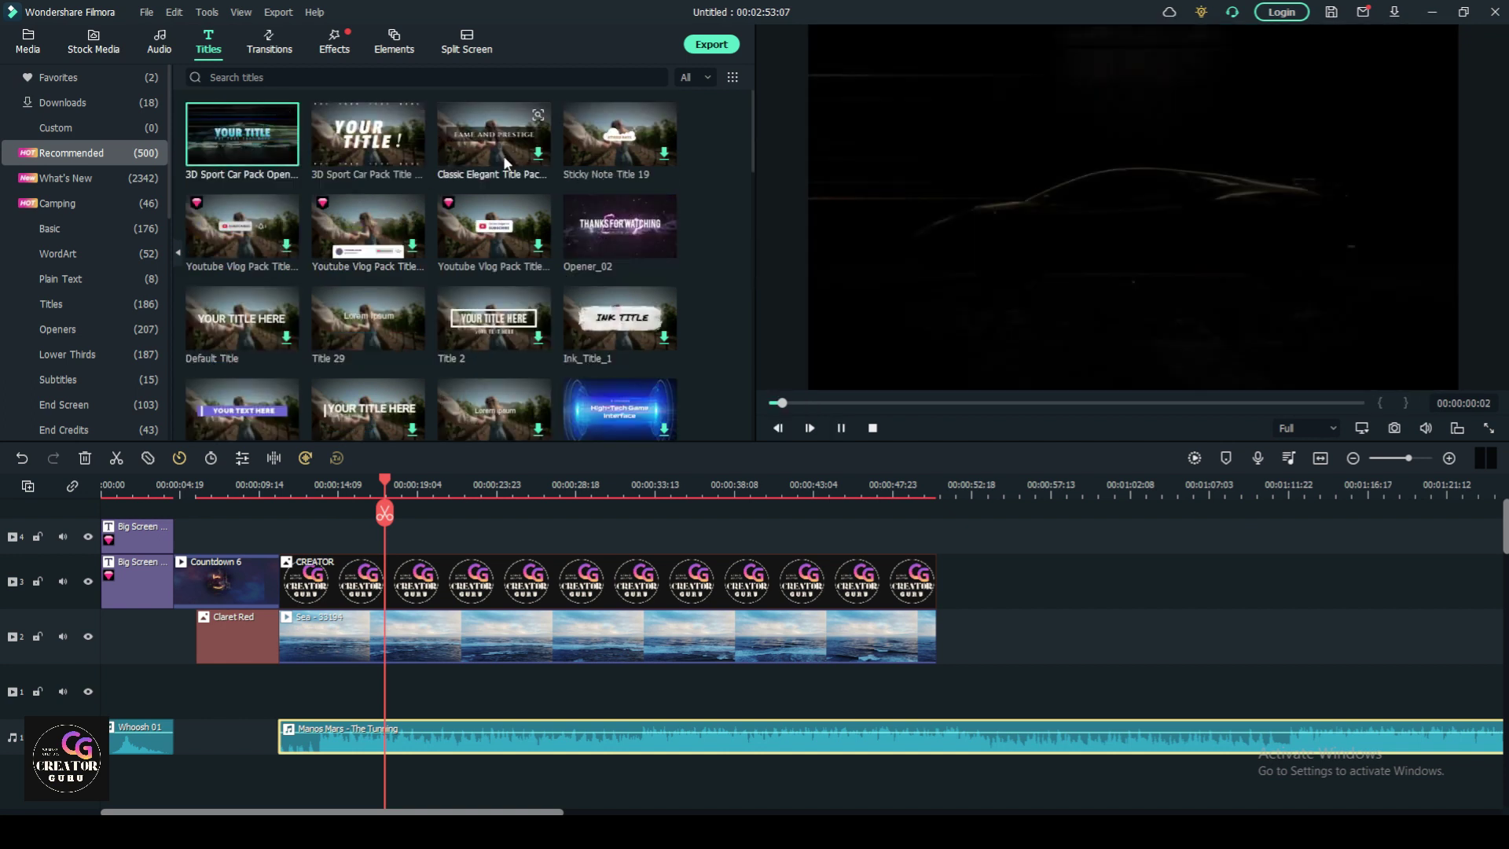
{"action": "left_click", "coordinate": [610, 244]}
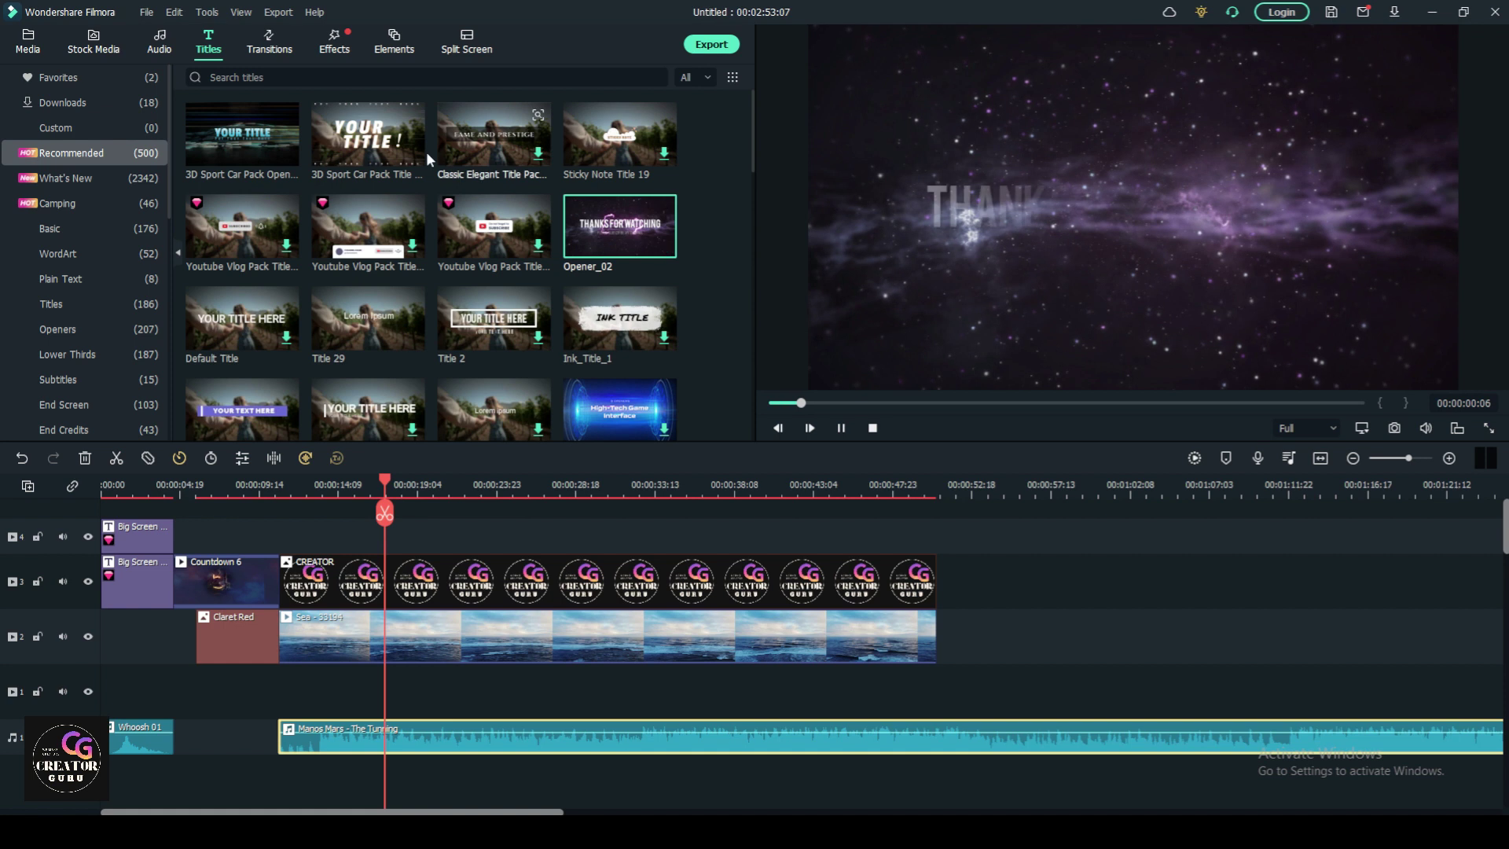
- Preview the 3D Sport Car Pack Title and place it on the uppermost track at the start of the CREATOR clip
{"action": "left_click", "coordinate": [355, 140]}
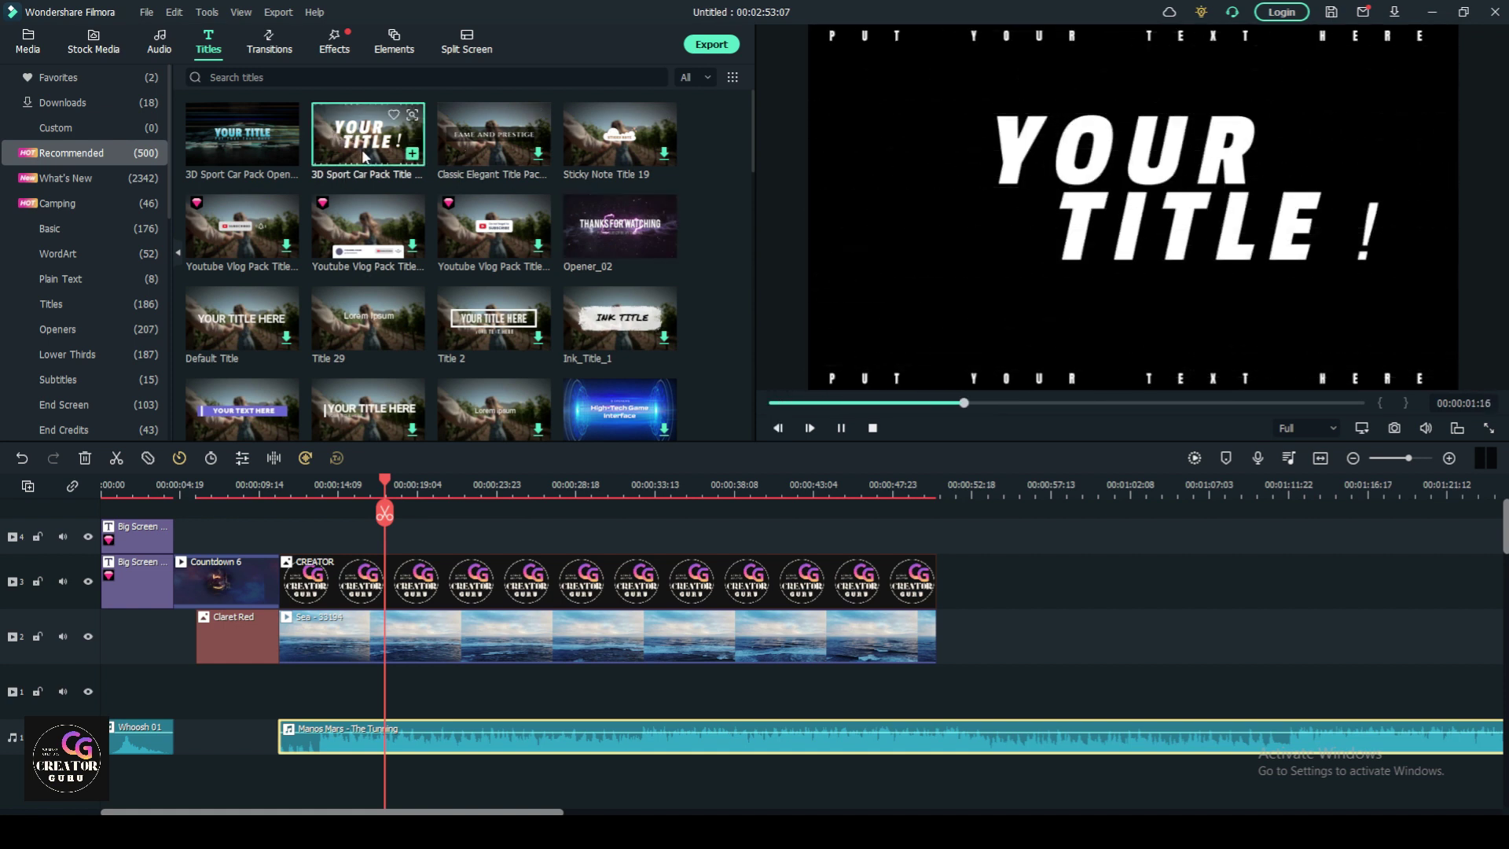
{"action": "left_click_drag", "start_coordinate": [358, 141], "coordinate": [361, 177]}
{"action": "left_click_drag", "start_coordinate": [352, 408], "coordinate": [280, 535]}
{"action": "left_click_drag", "start_coordinate": [384, 485], "coordinate": [277, 485]}
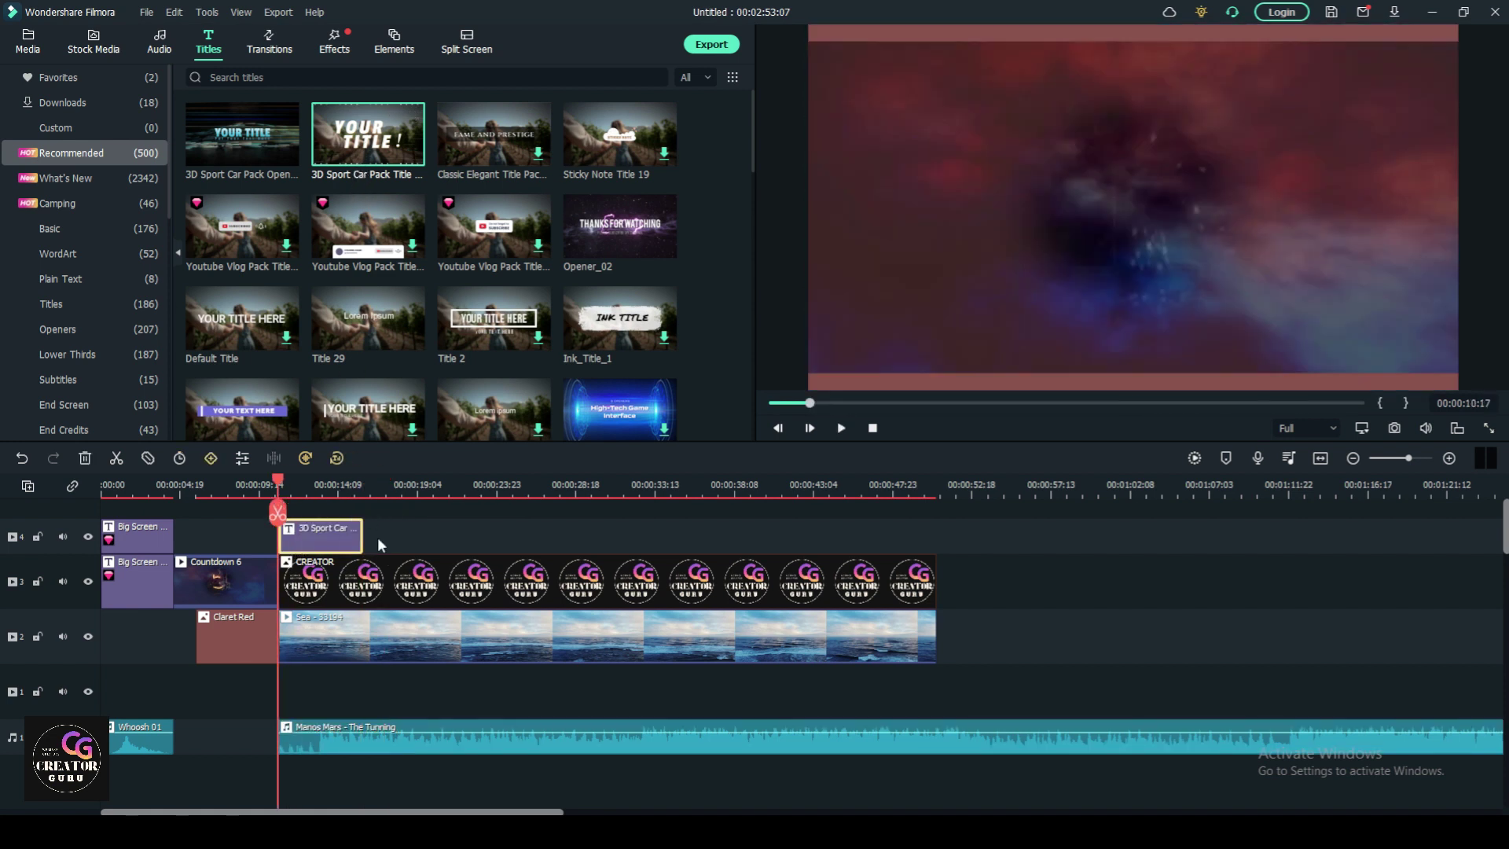
- Replace the words TITLE ! in the sport car title with EDIT using the advanced text editor
{"action": "double_click", "coordinate": [336, 544]}
{"action": "left_click", "coordinate": [641, 425]}
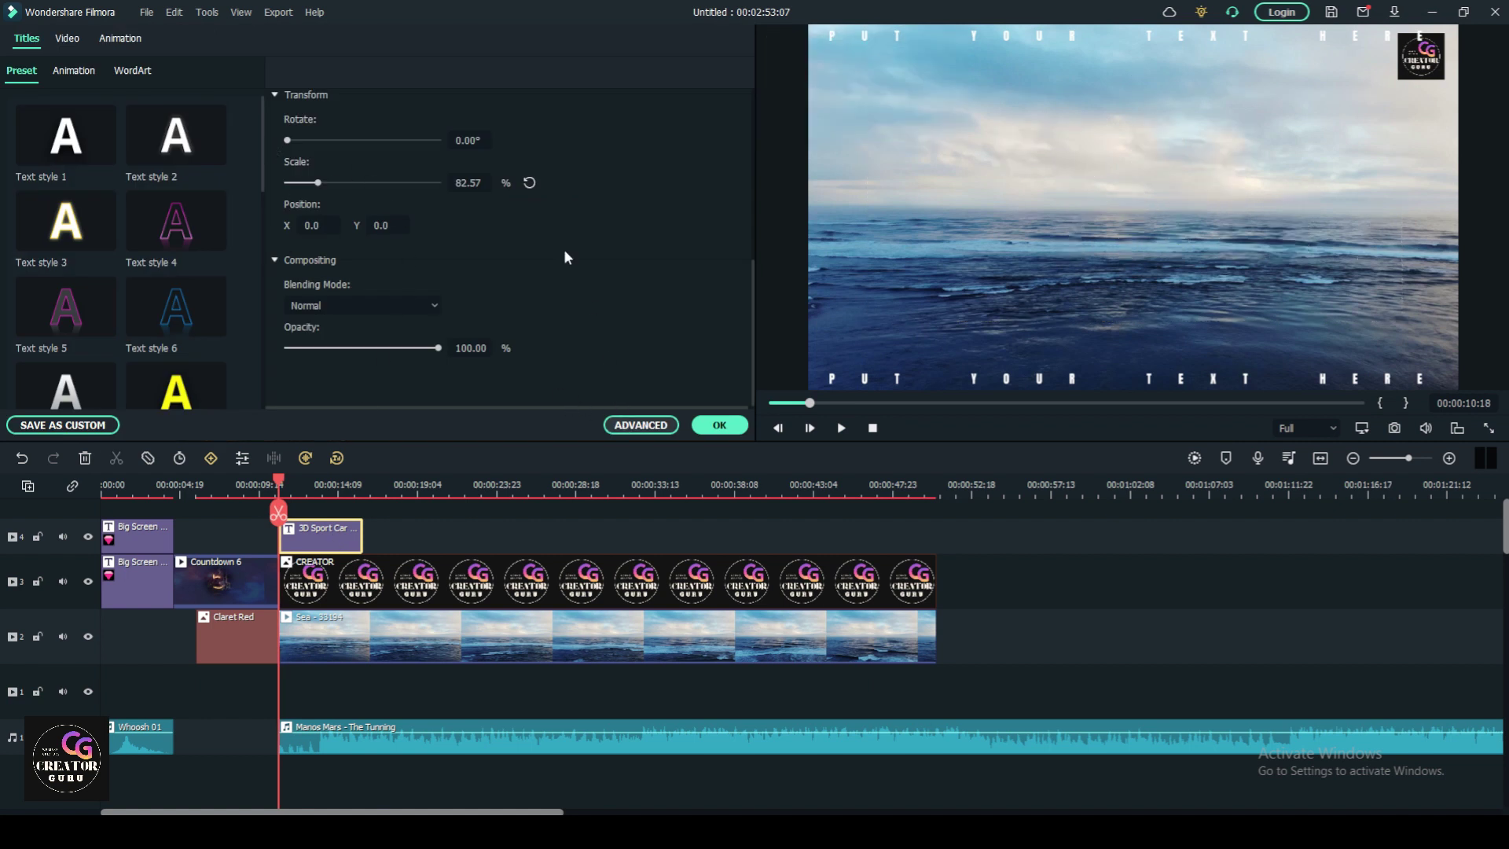
{"action": "left_click_drag", "start_coordinate": [351, 224], "coordinate": [306, 224]}
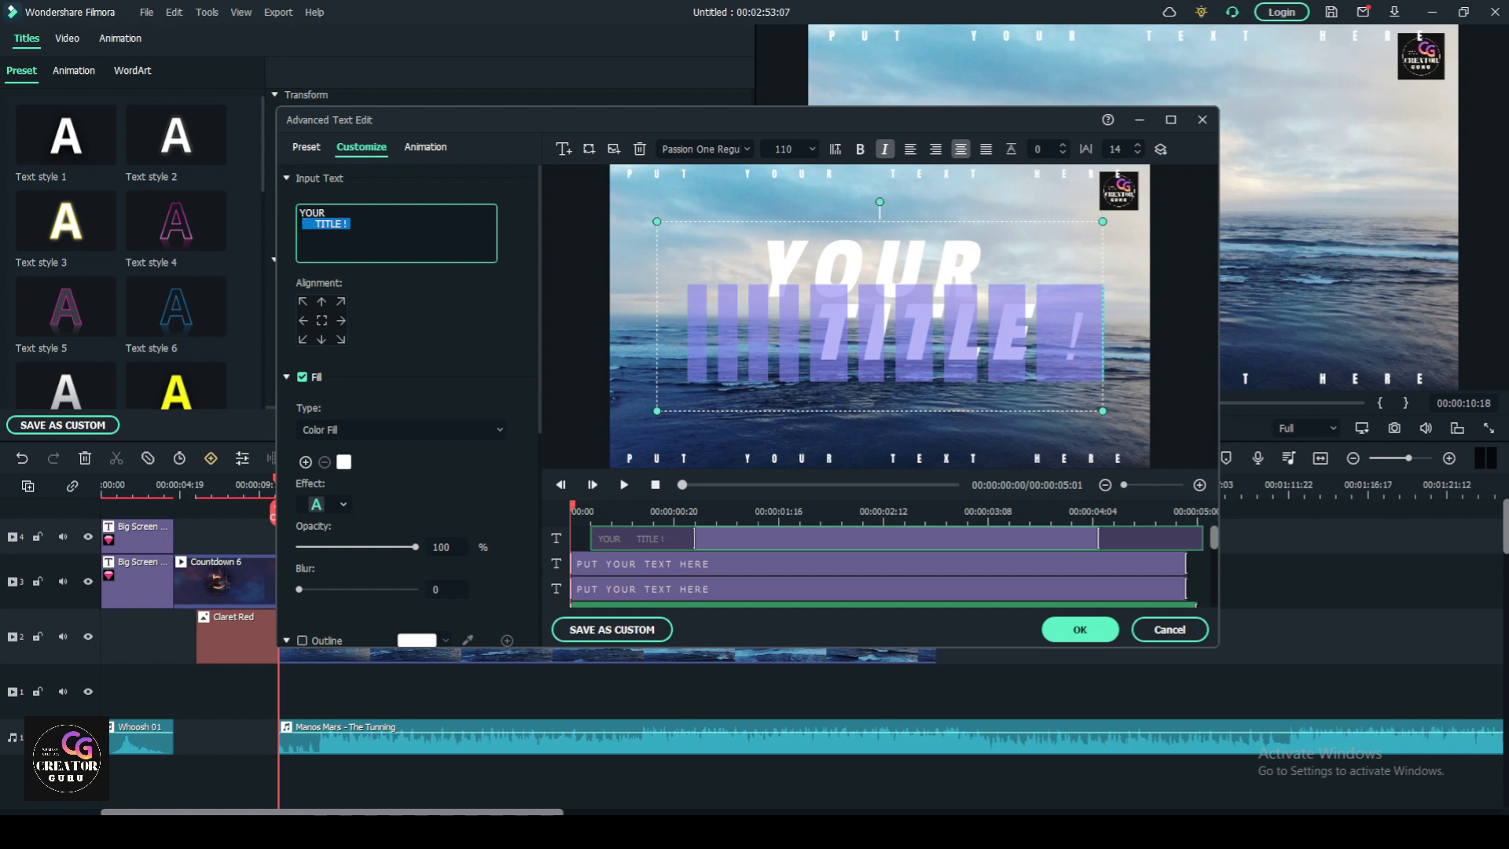
{"action": "type", "text": "EDIT"}
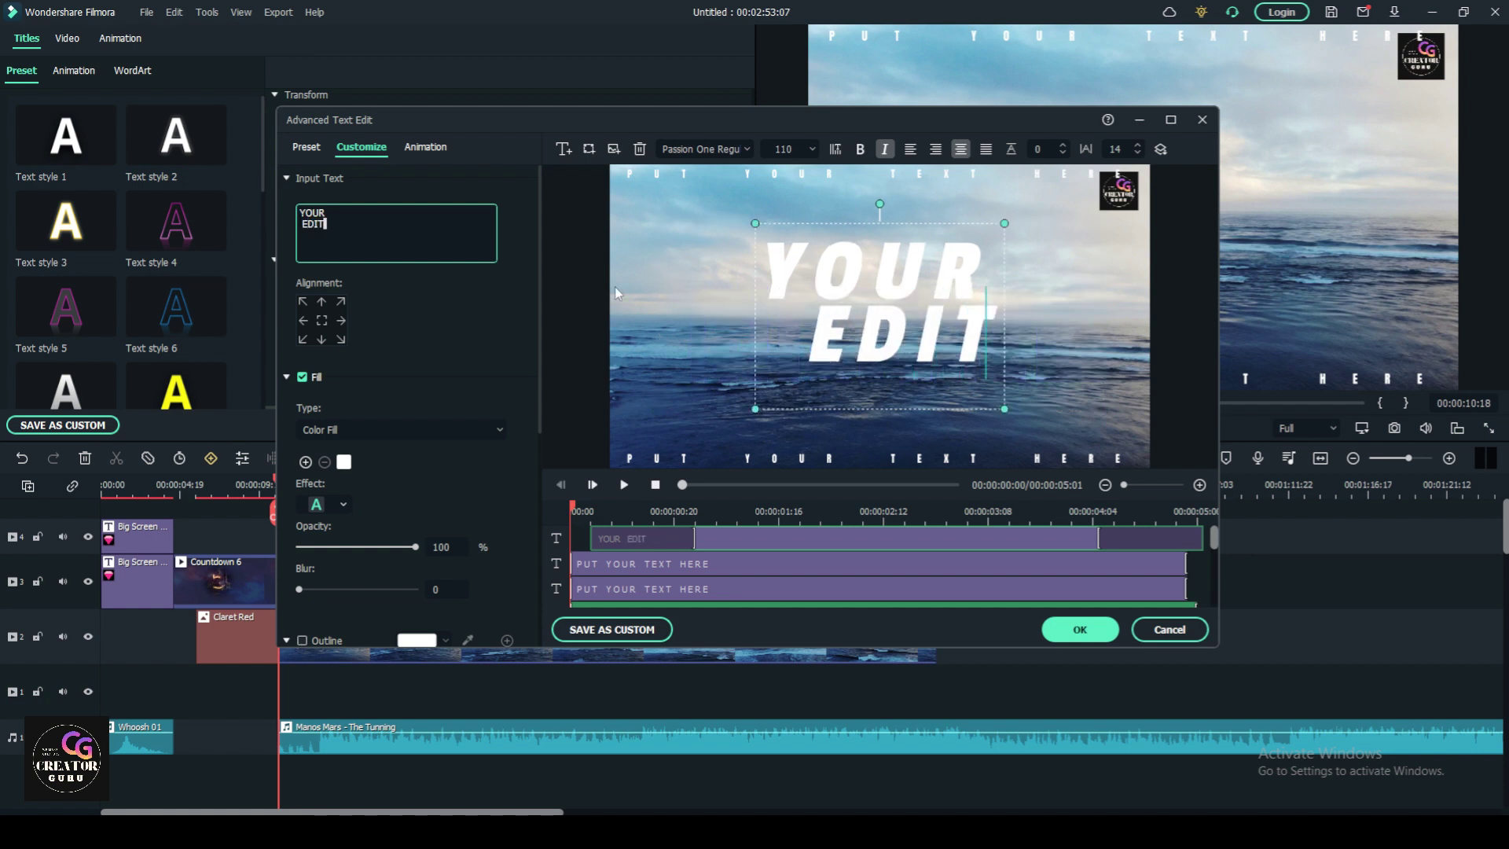
{"action": "left_click", "coordinate": [1063, 622]}
- Play back the YOUR EDIT title over the sea clip and close the title settings
{"action": "left_click", "coordinate": [838, 429]}
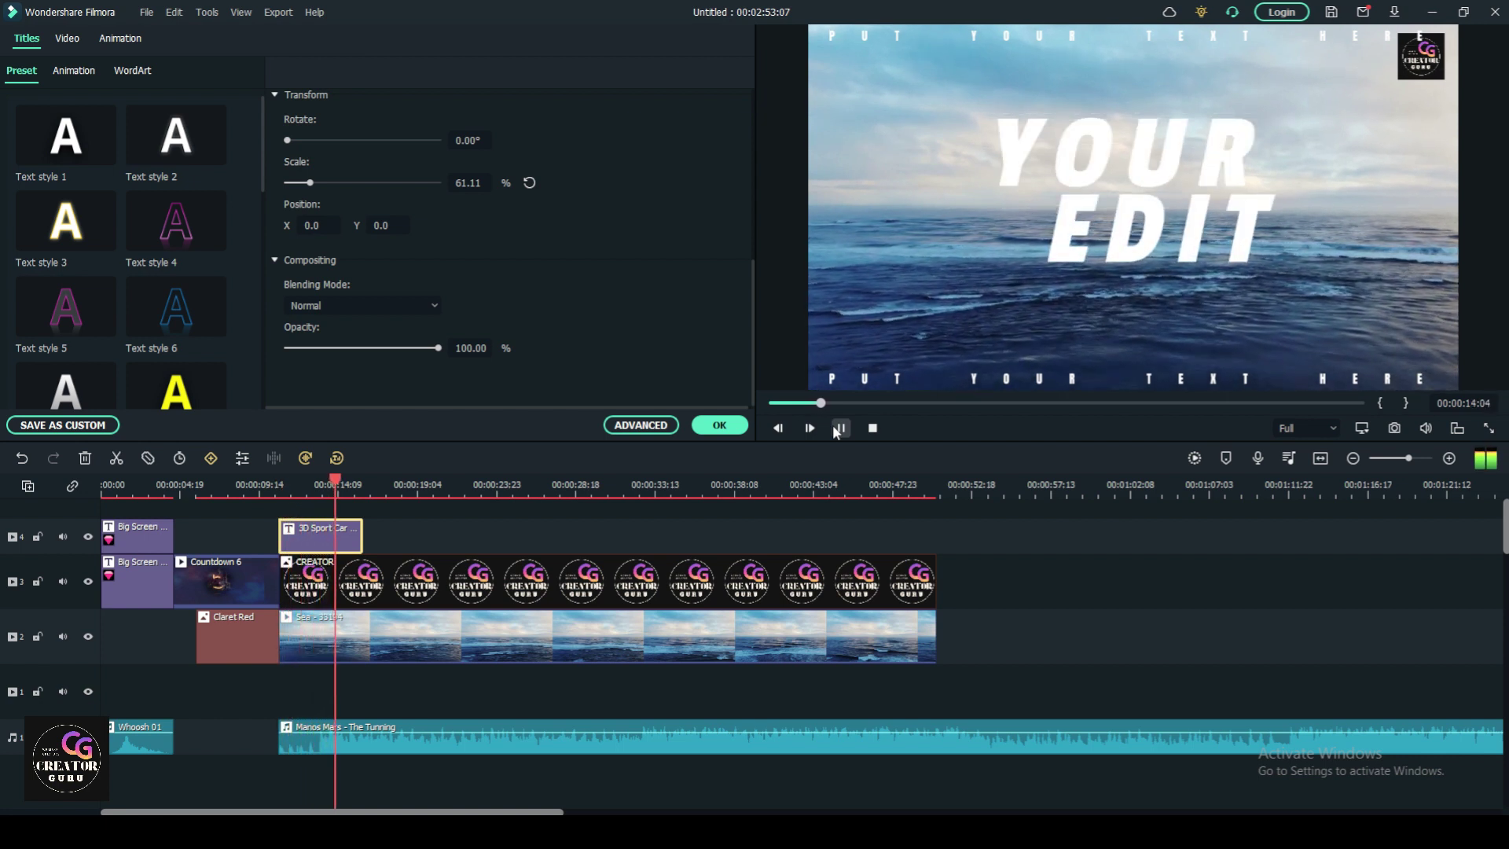
{"action": "key", "text": "space"}
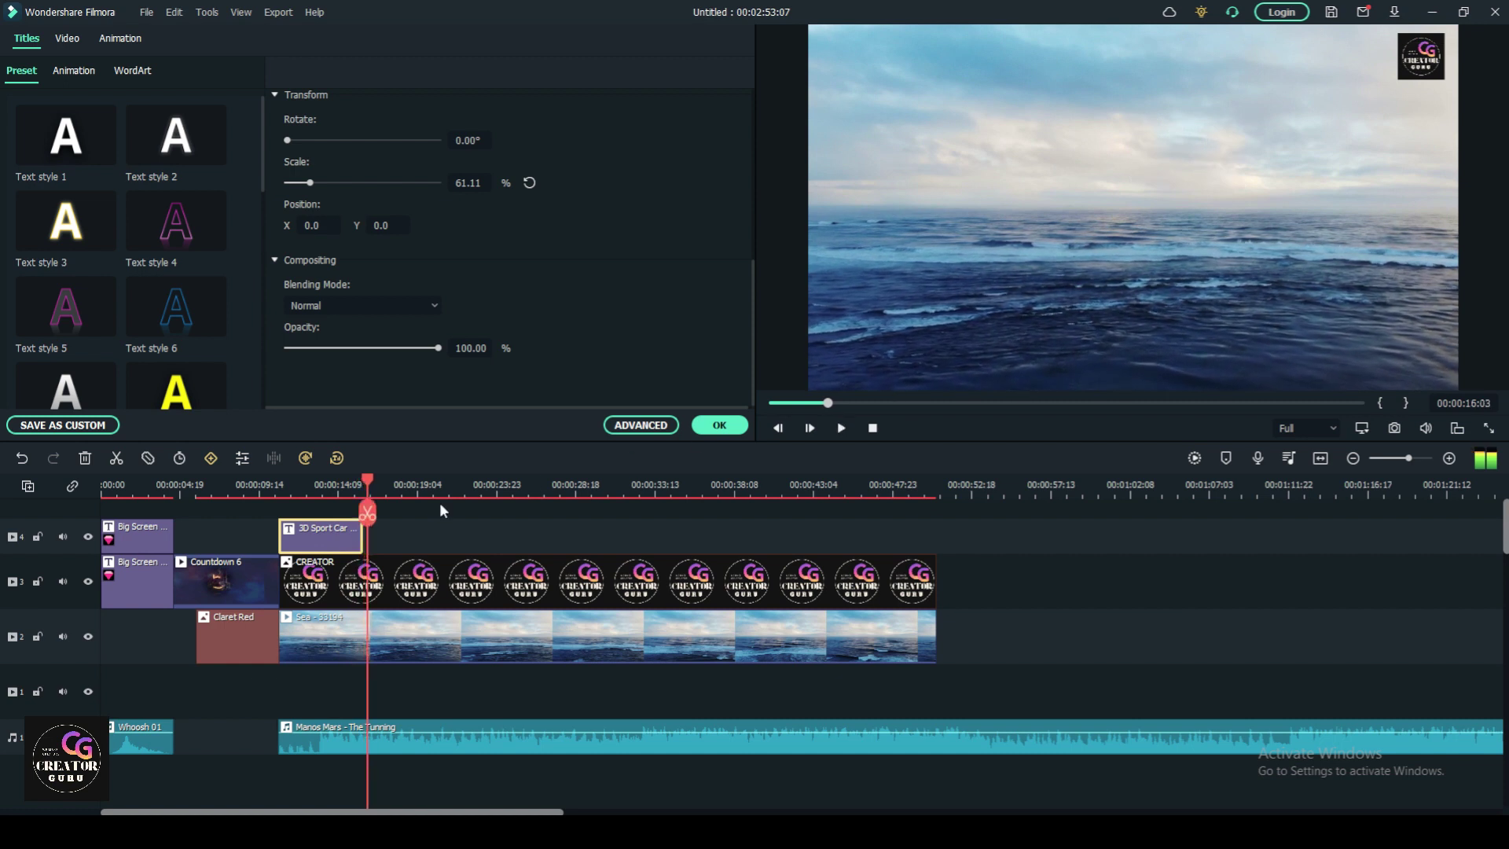
{"action": "left_click", "coordinate": [717, 425]}
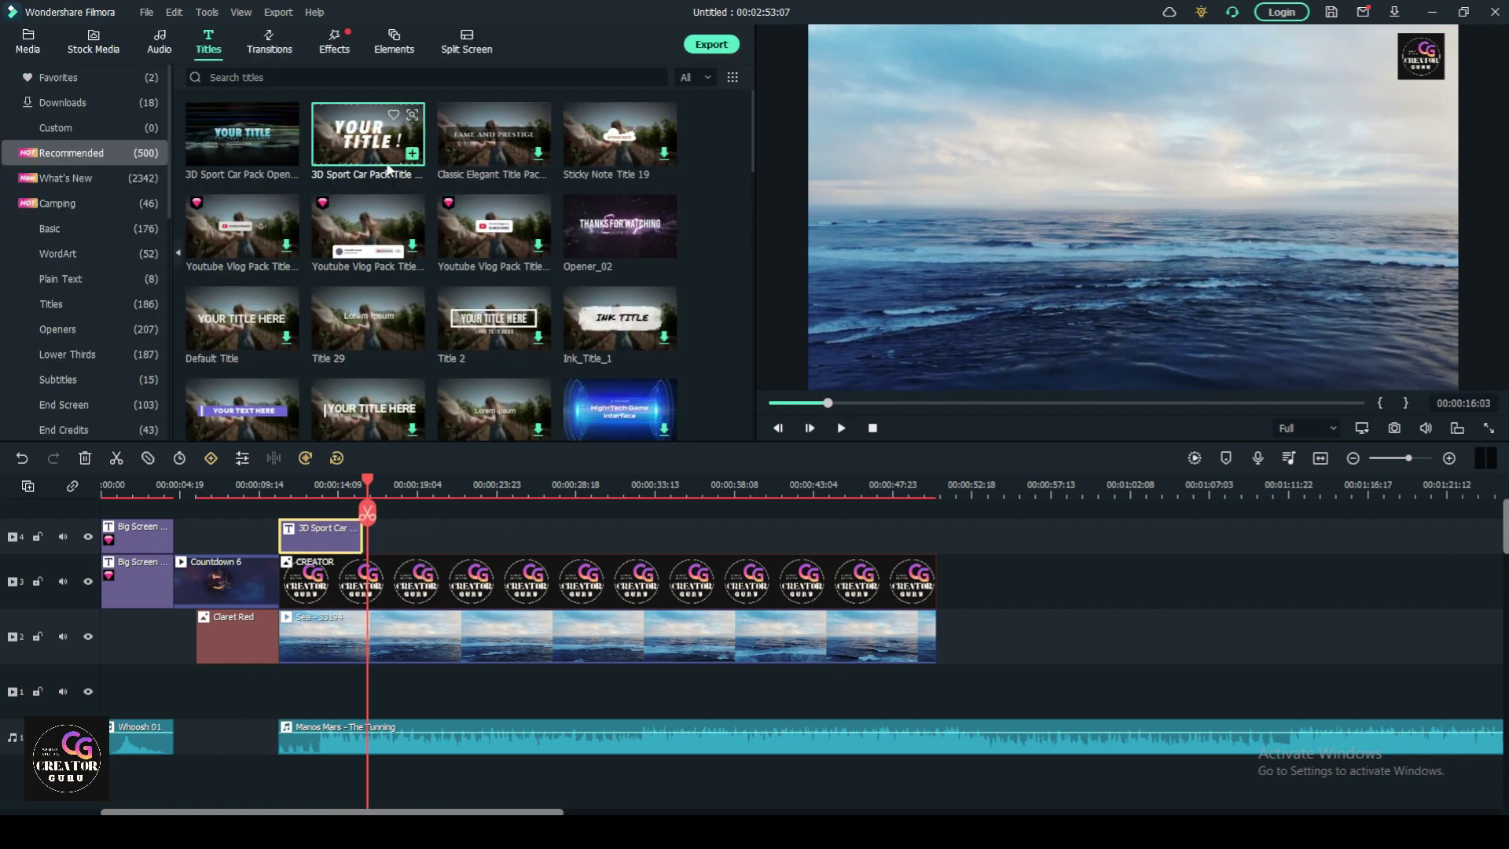
- Select the Sea - 33194 clip and move the playhead to its end
{"action": "left_click", "coordinate": [266, 46]}
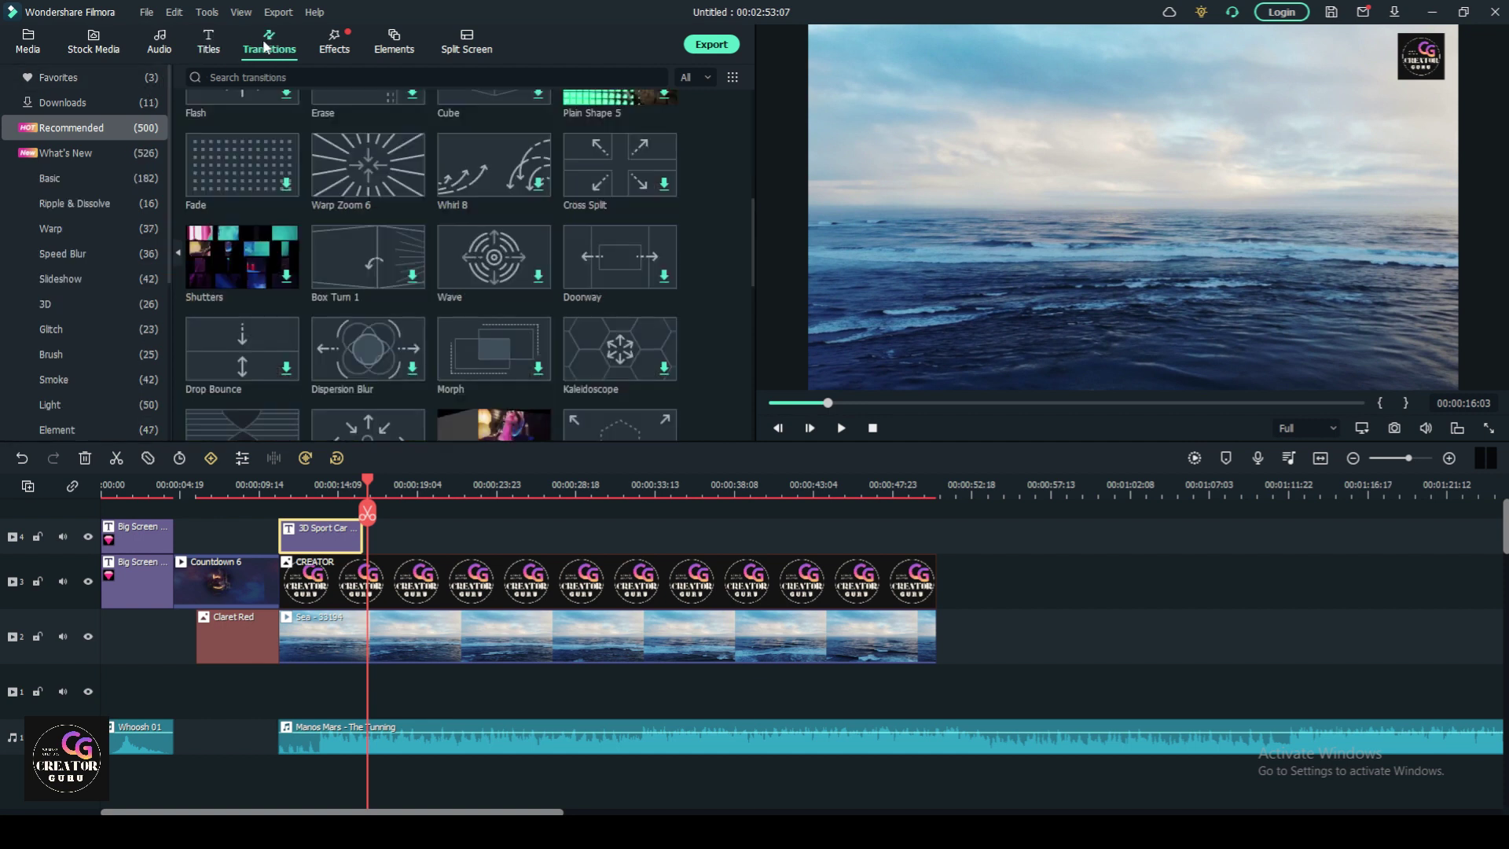
{"action": "left_click_drag", "start_coordinate": [370, 488], "coordinate": [941, 487]}
{"action": "left_click", "coordinate": [880, 655]}
{"action": "left_click", "coordinate": [935, 483]}
- Import the beach-ga3876b698_1920 image from Downloads and place it directly after the sea clip on the same track
{"action": "left_click", "coordinate": [28, 41]}
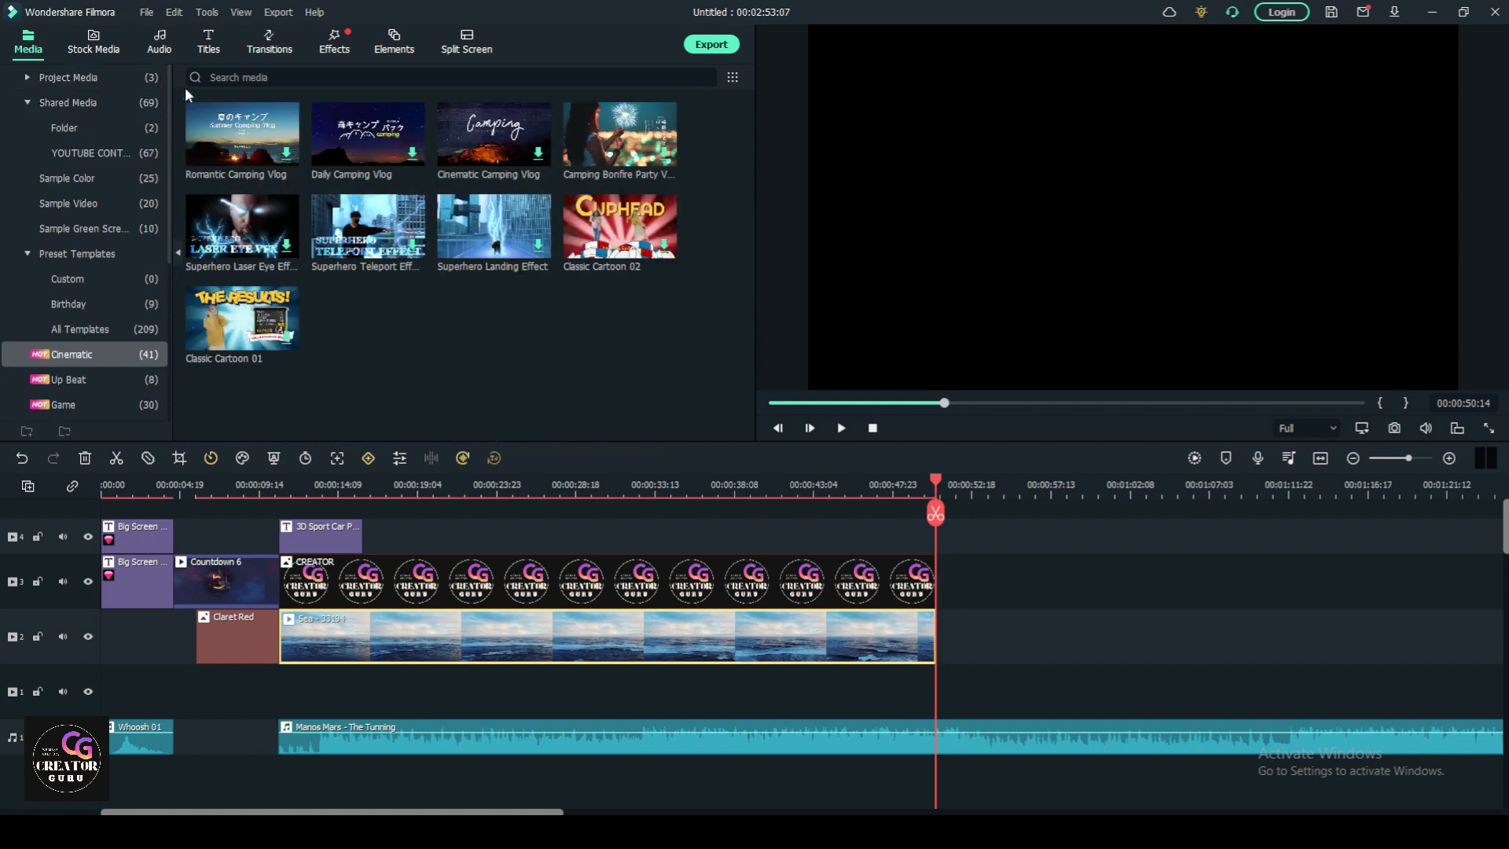
{"action": "left_click", "coordinate": [96, 82]}
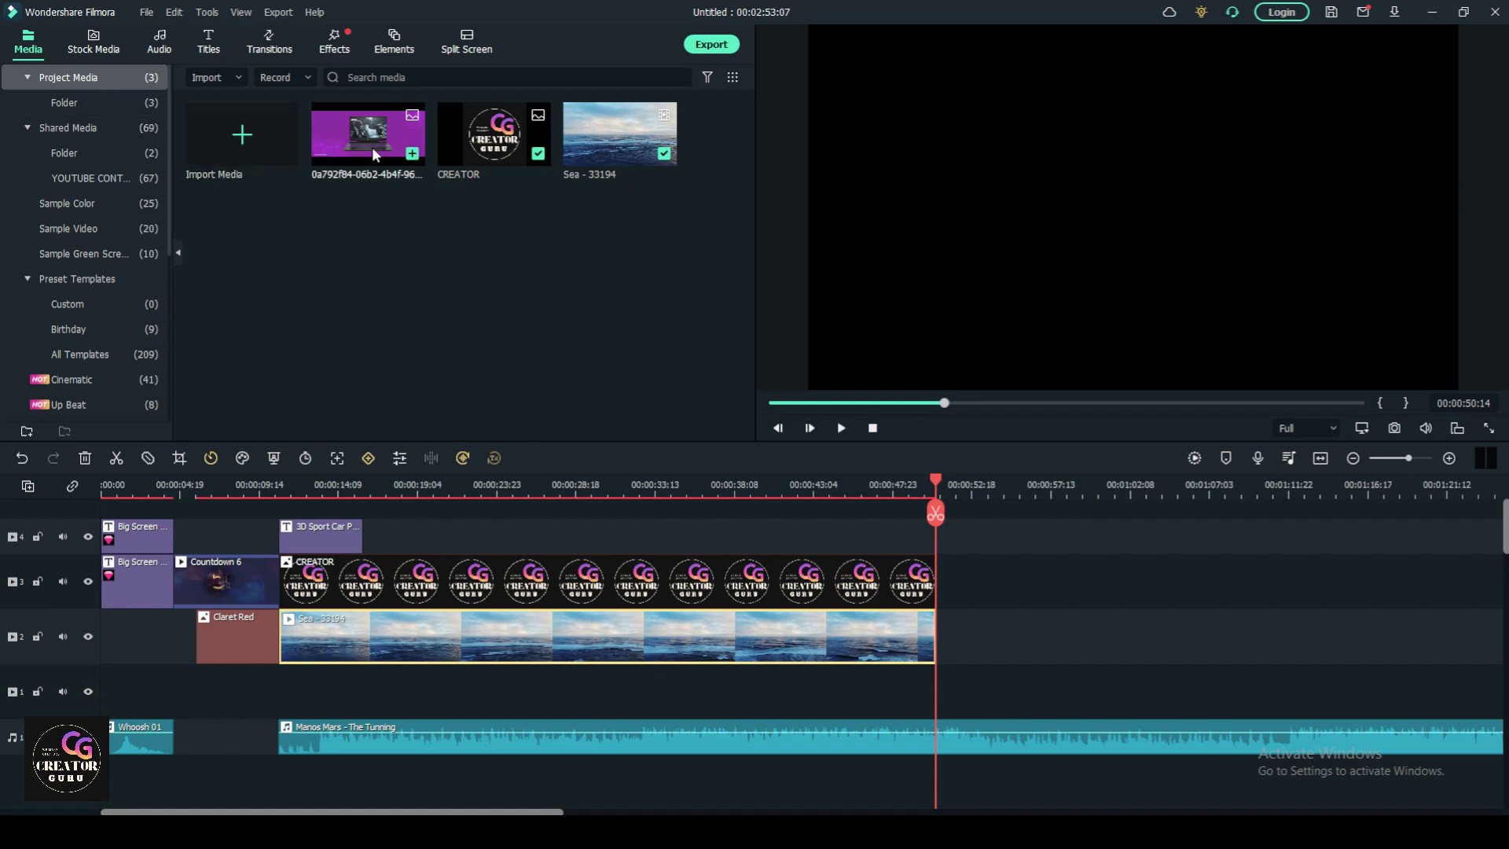
{"action": "left_click", "coordinate": [214, 145]}
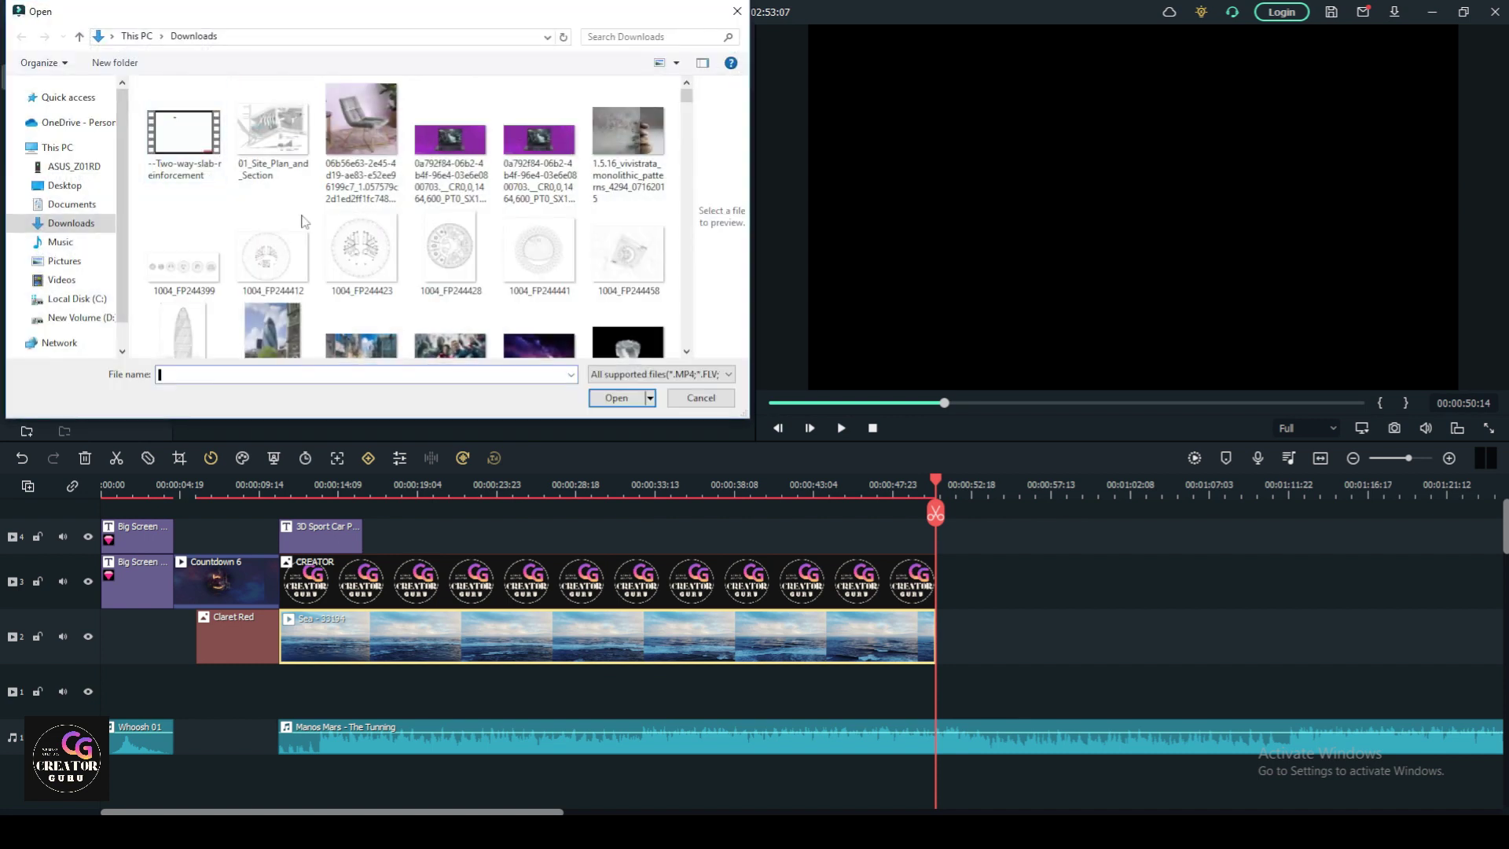
{"action": "scroll", "coordinate": [440, 289], "scroll_direction": "up", "scroll_amount": 1}
{"action": "scroll", "coordinate": [440, 289], "scroll_direction": "up", "scroll_amount": 1}
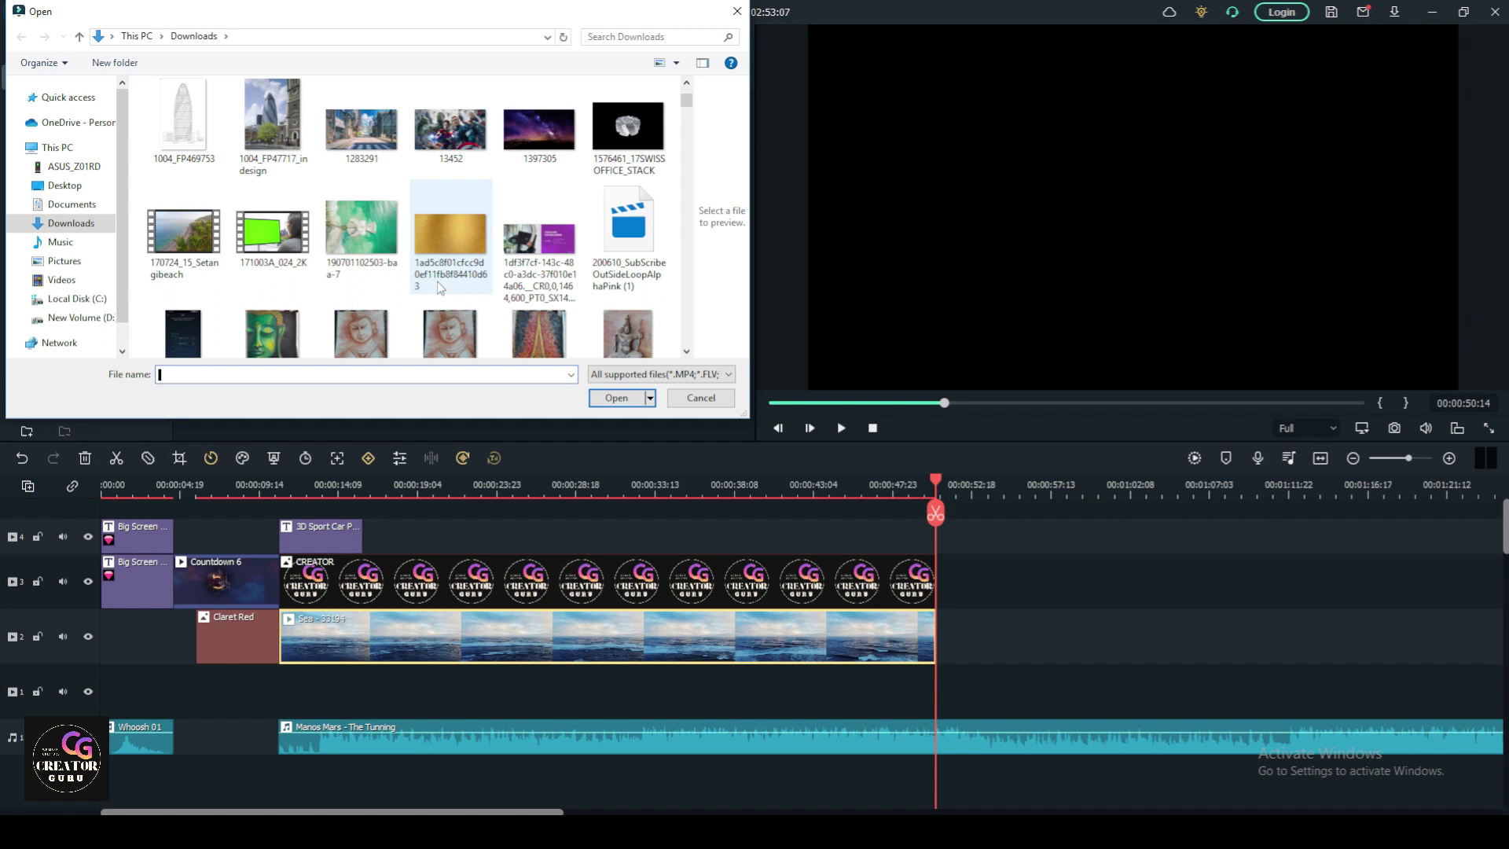
{"action": "scroll", "coordinate": [419, 253], "scroll_direction": "down", "scroll_amount": 5}
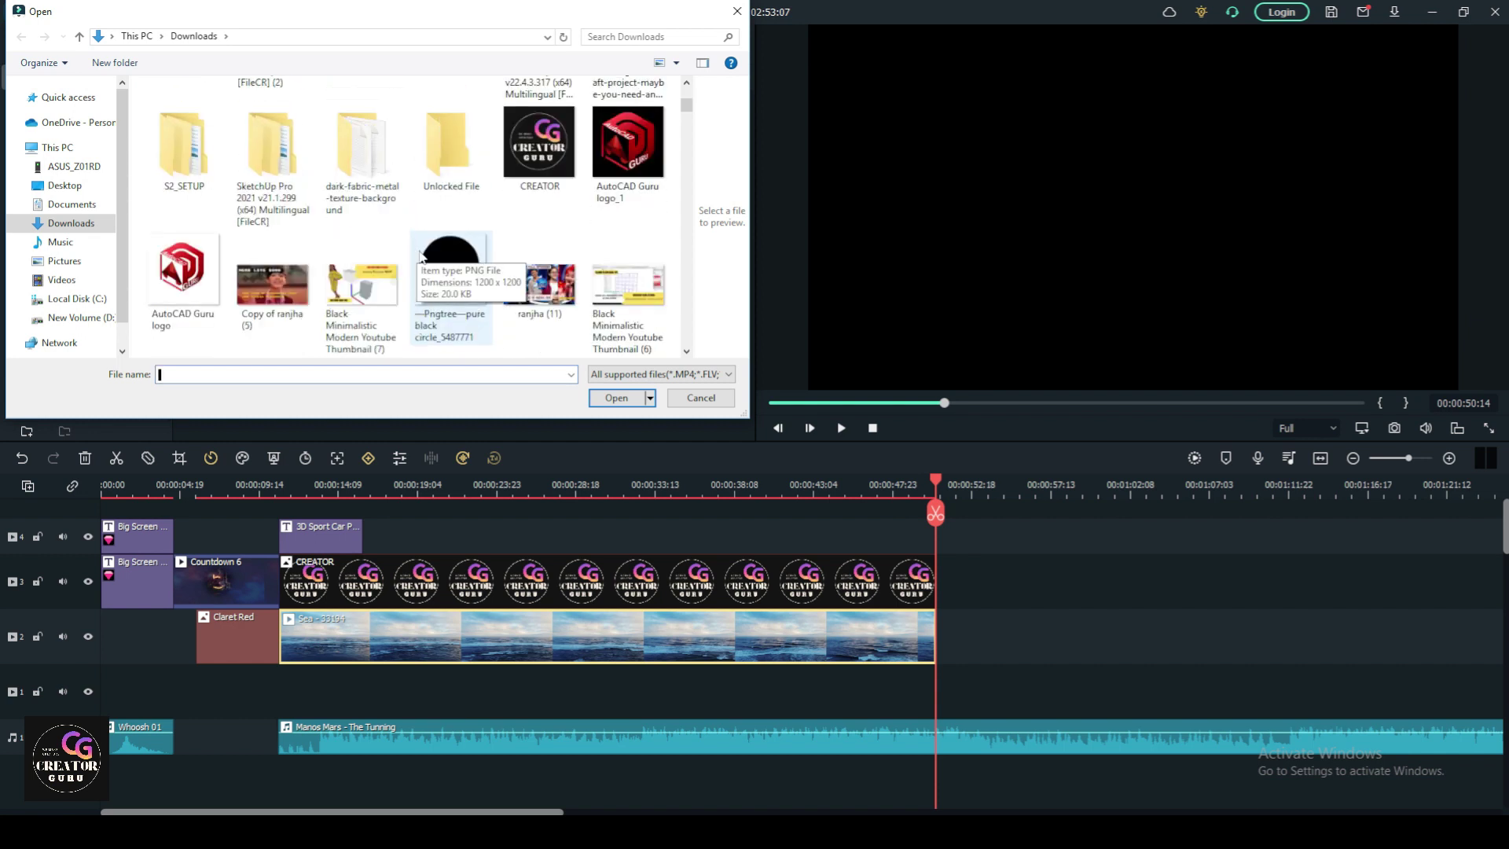
{"action": "scroll", "coordinate": [418, 253], "scroll_direction": "down", "scroll_amount": 1}
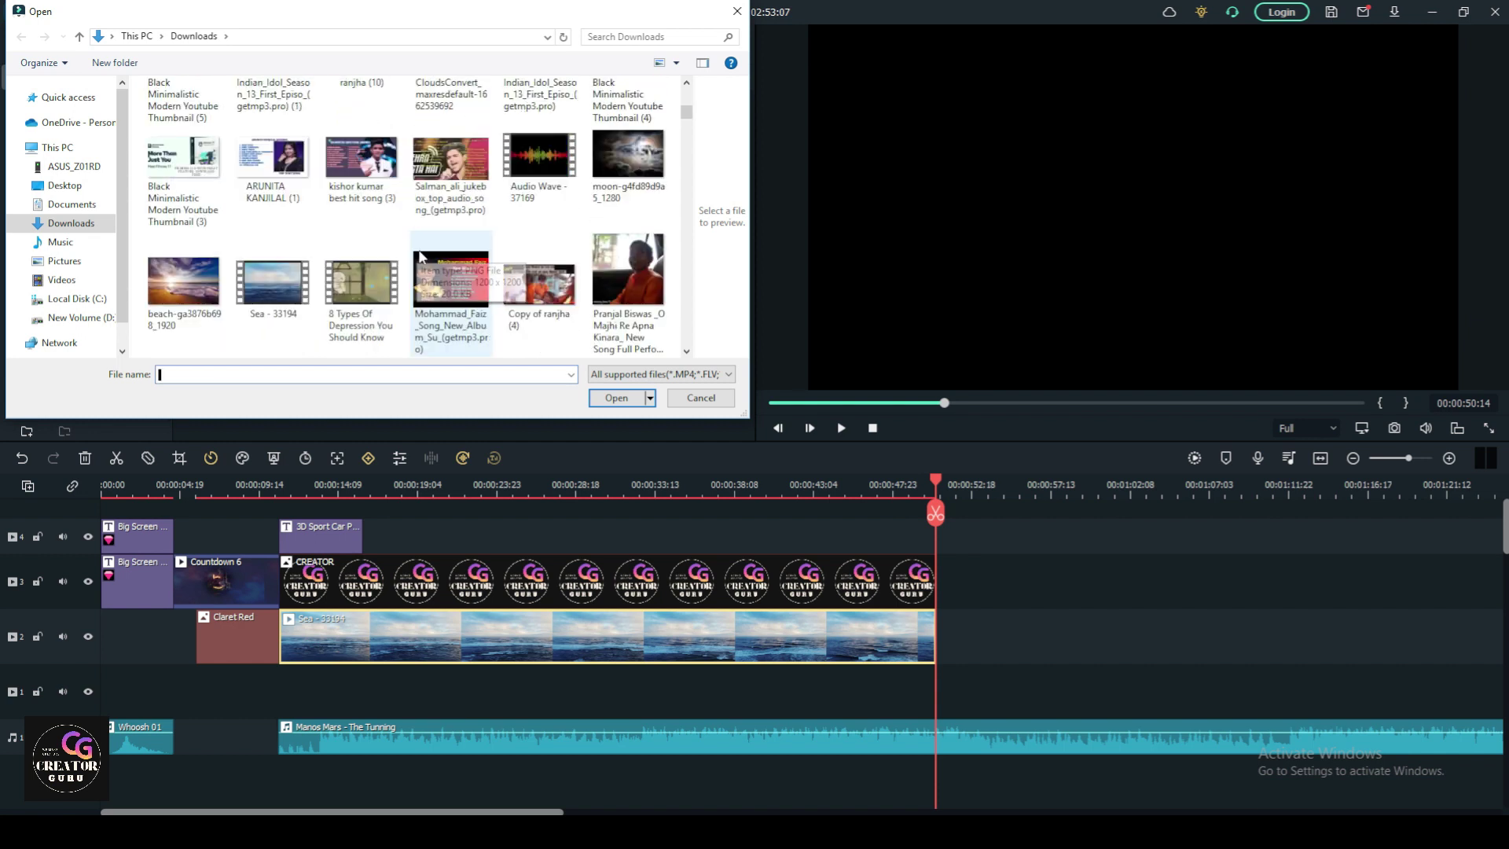
{"action": "left_click", "coordinate": [199, 296]}
{"action": "double_click", "coordinate": [199, 296]}
{"action": "left_click_drag", "start_coordinate": [494, 136], "coordinate": [934, 631]}
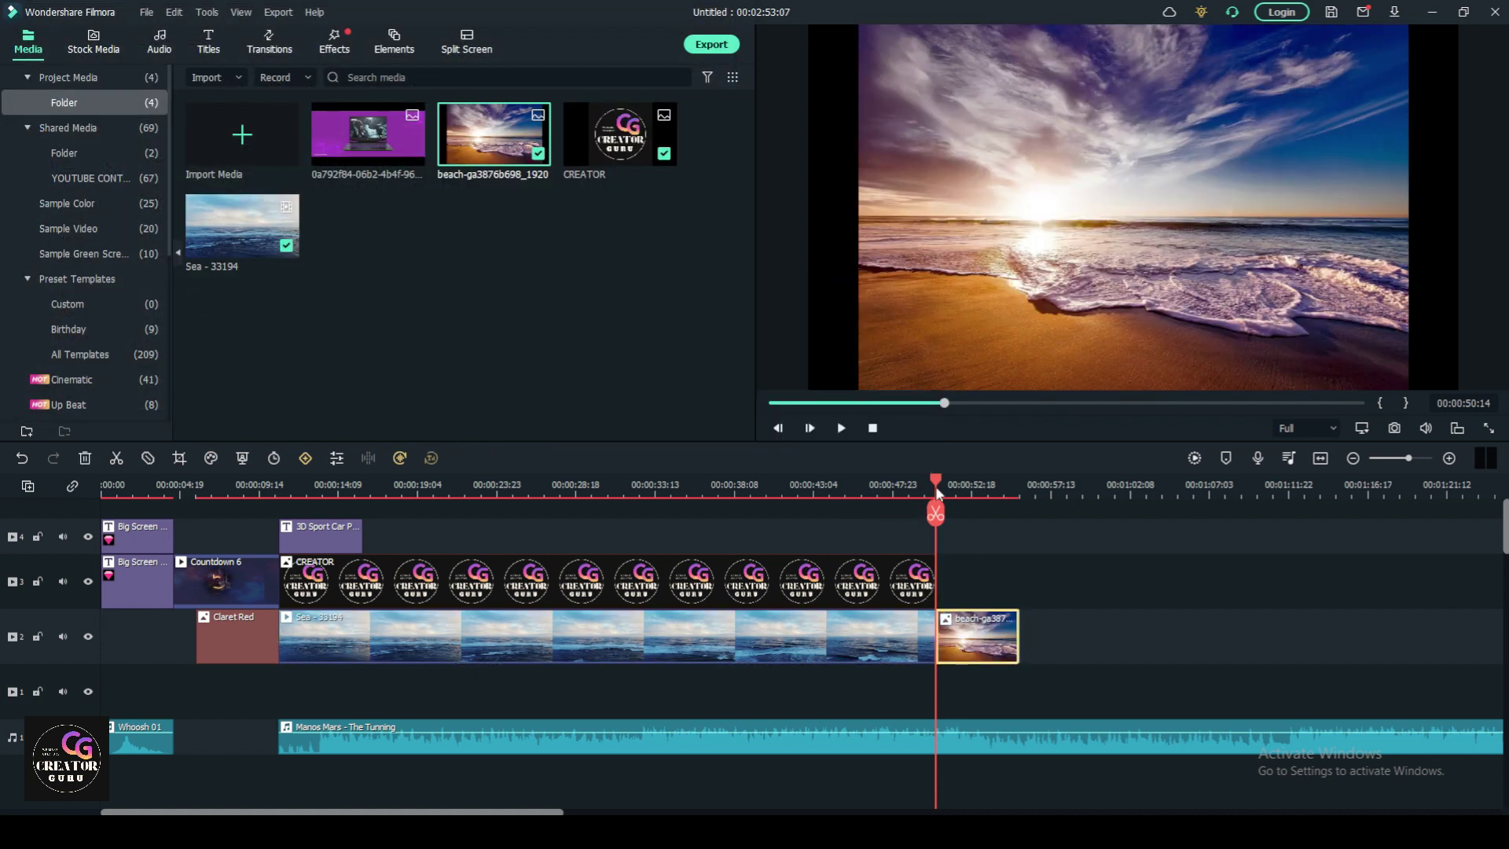
- Apply the Cross Stripe 2 transition between the sea clip and the beach image and play it back from just before the cut
{"action": "left_click_drag", "start_coordinate": [934, 488], "coordinate": [921, 493]}
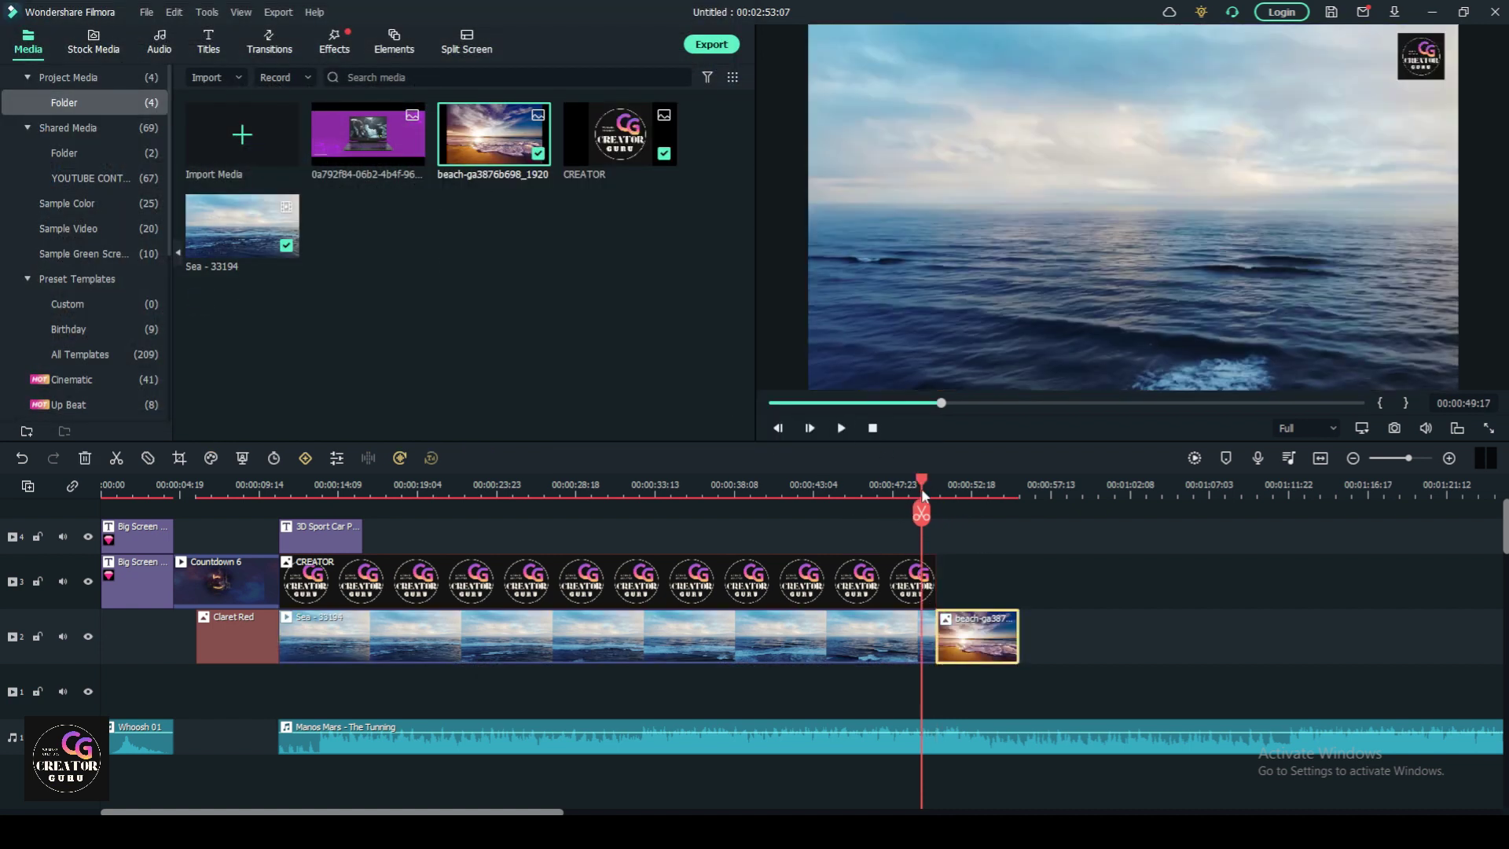
{"action": "left_click", "coordinate": [284, 44]}
{"action": "scroll", "coordinate": [468, 189], "scroll_direction": "up", "scroll_amount": 5}
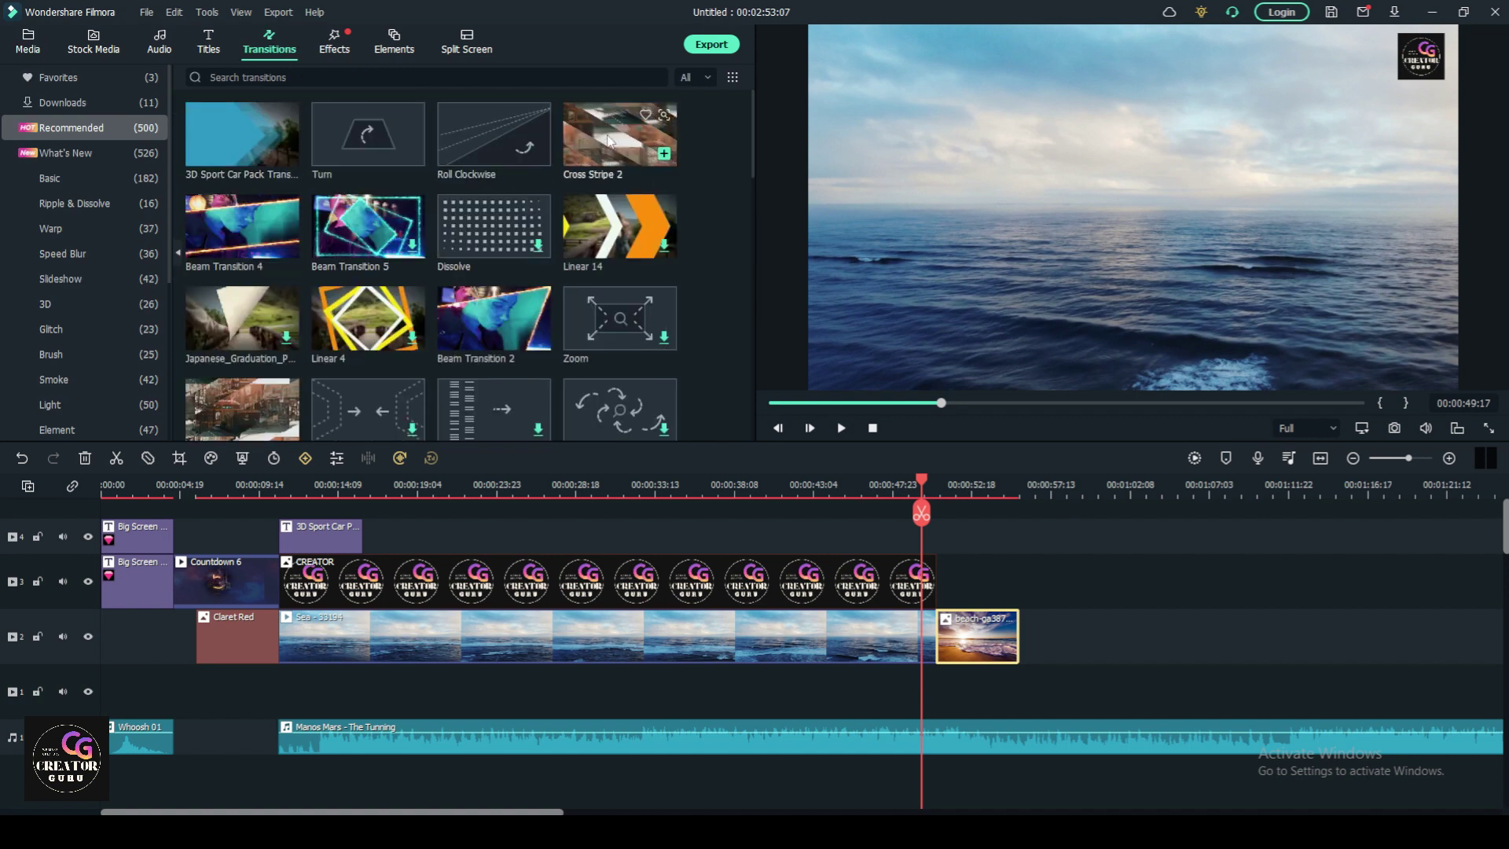
{"action": "left_click_drag", "start_coordinate": [595, 135], "coordinate": [933, 634]}
{"action": "left_click", "coordinate": [842, 426]}
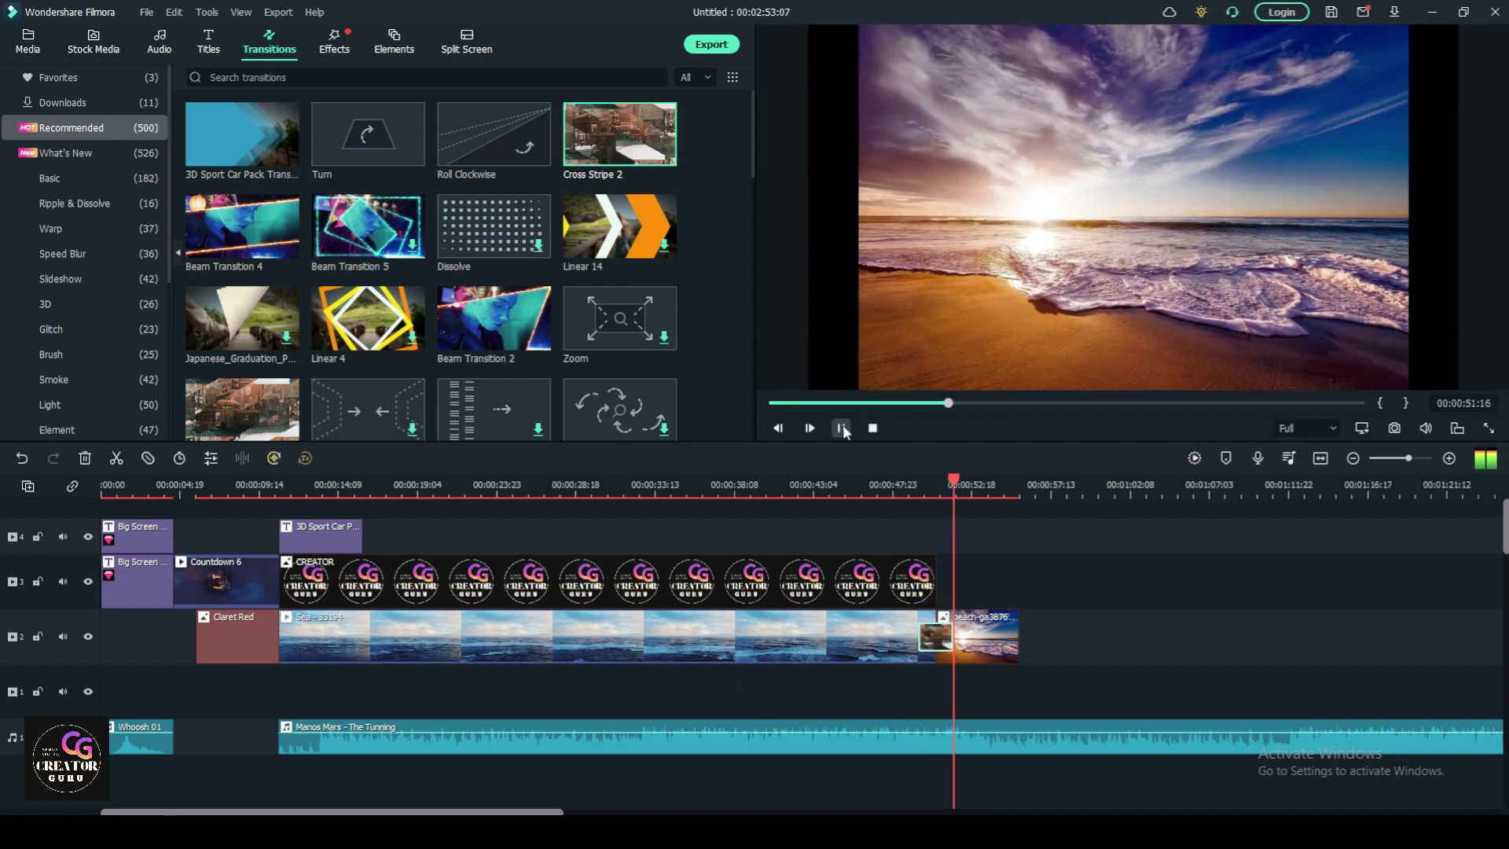
{"action": "left_click", "coordinate": [843, 425]}
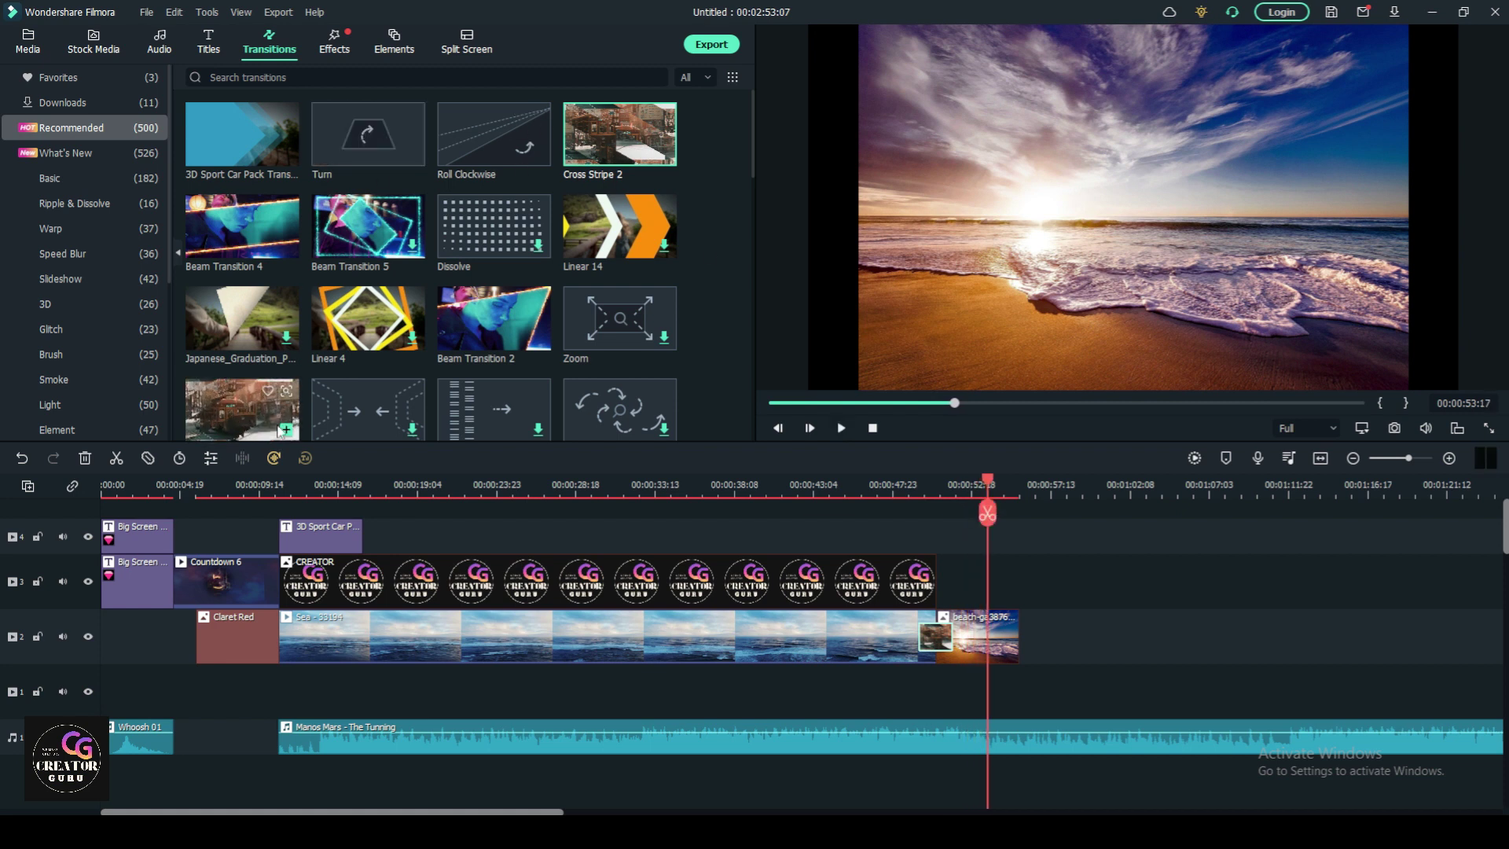
- Add the Bass Drops 1 effect on the empty lowest video track, spanning from the sea clip's start to the beach image's end
{"action": "left_click", "coordinate": [334, 43]}
{"action": "scroll", "coordinate": [570, 336], "scroll_direction": "up", "scroll_amount": 5}
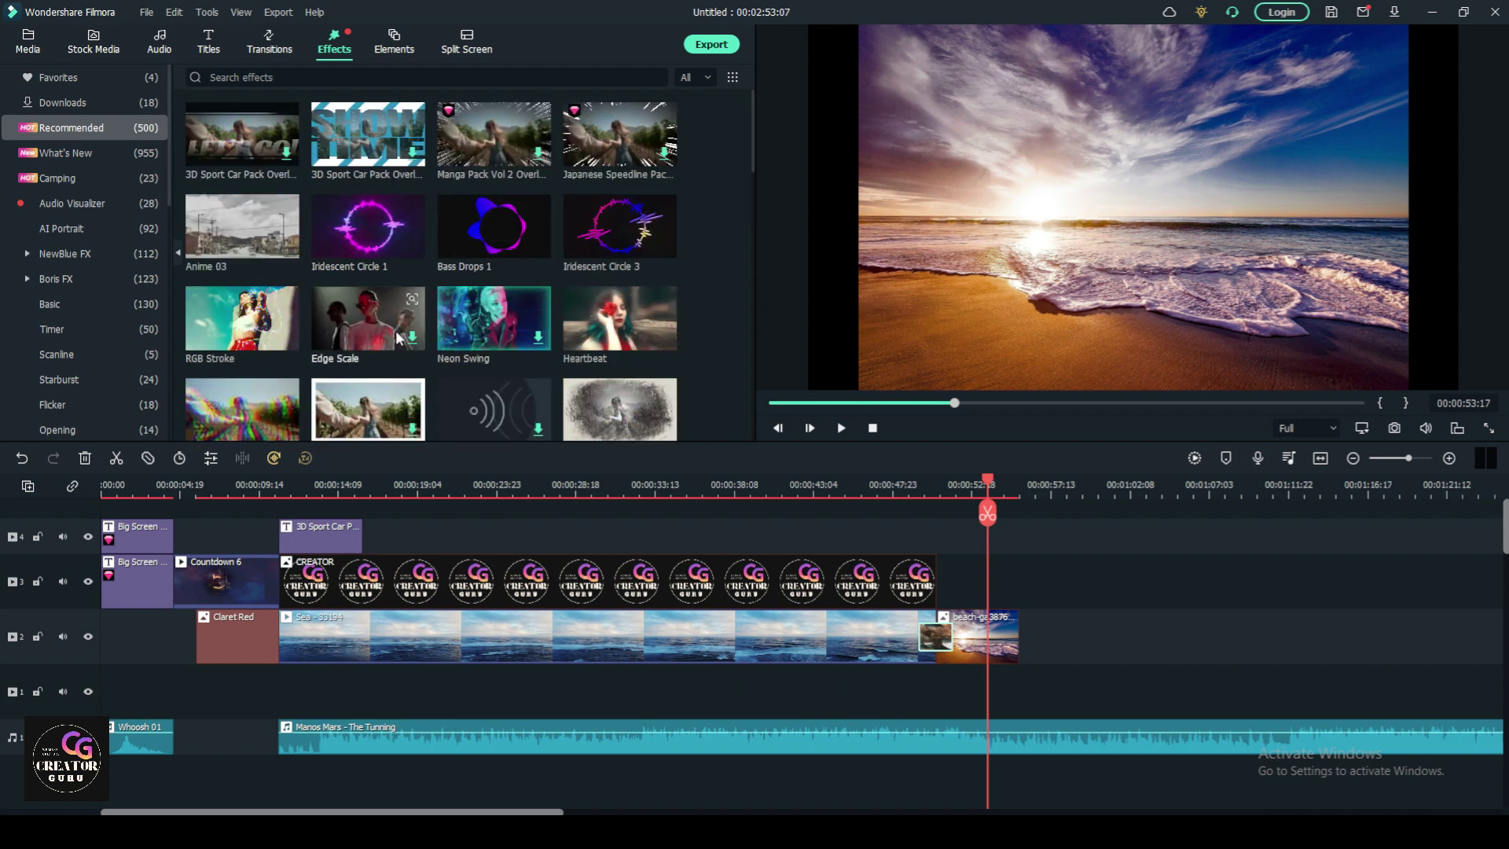
{"action": "scroll", "coordinate": [369, 428], "scroll_direction": "down", "scroll_amount": 3}
{"action": "scroll", "coordinate": [399, 316], "scroll_direction": "up", "scroll_amount": 3}
{"action": "left_click_drag", "start_coordinate": [494, 226], "coordinate": [1018, 671]}
{"action": "left_click_drag", "start_coordinate": [988, 604], "coordinate": [283, 605]}
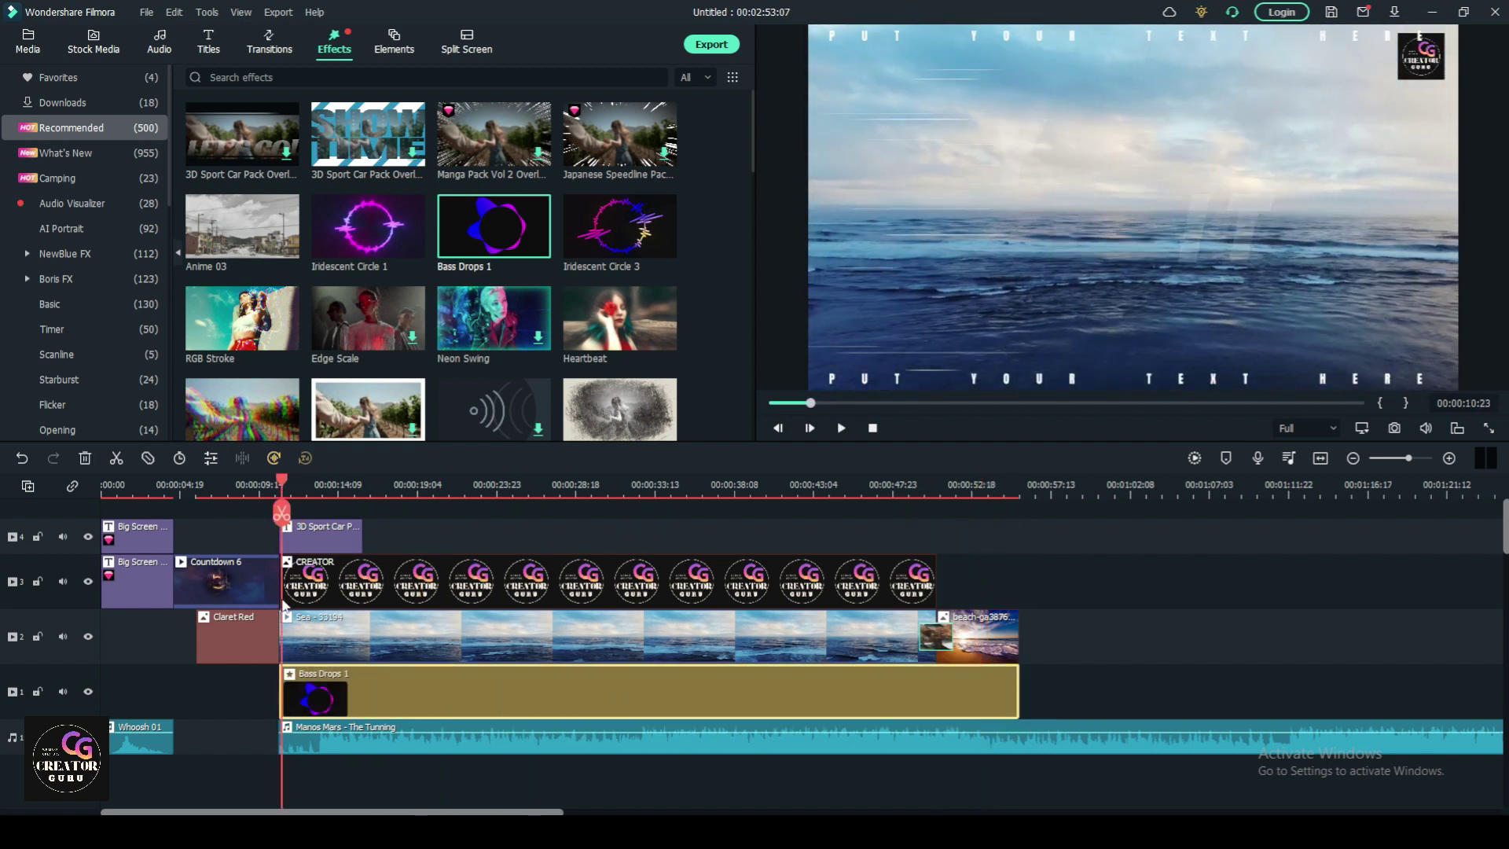
- Move the Bass Drops 1 effect to a new track above all clips and play it back from the sea clip's start
{"action": "left_click_drag", "start_coordinate": [442, 713], "coordinate": [440, 507]}
{"action": "left_click", "coordinate": [844, 427]}
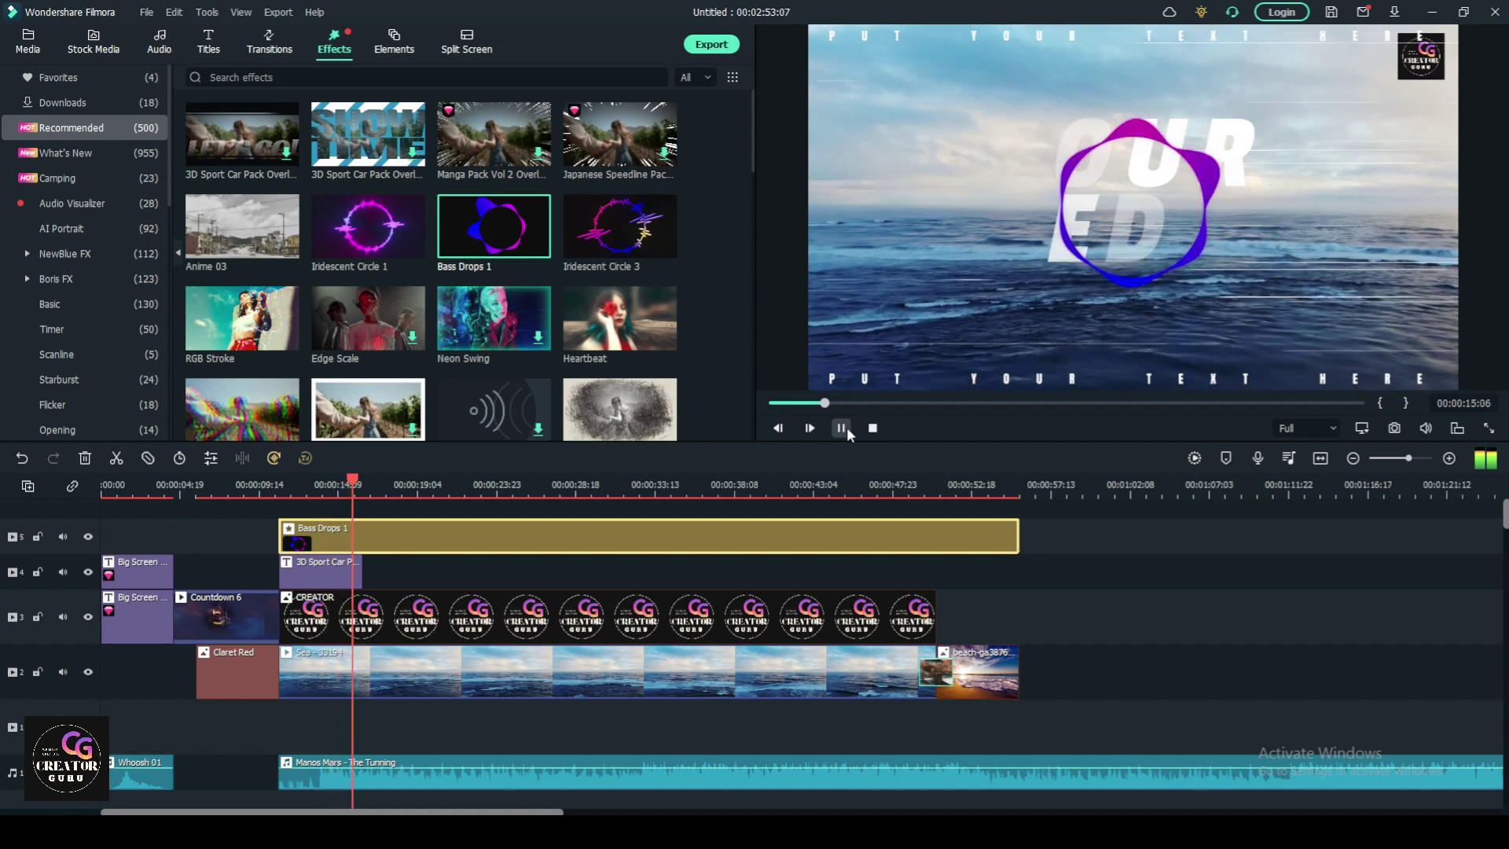
{"action": "left_click", "coordinate": [842, 428]}
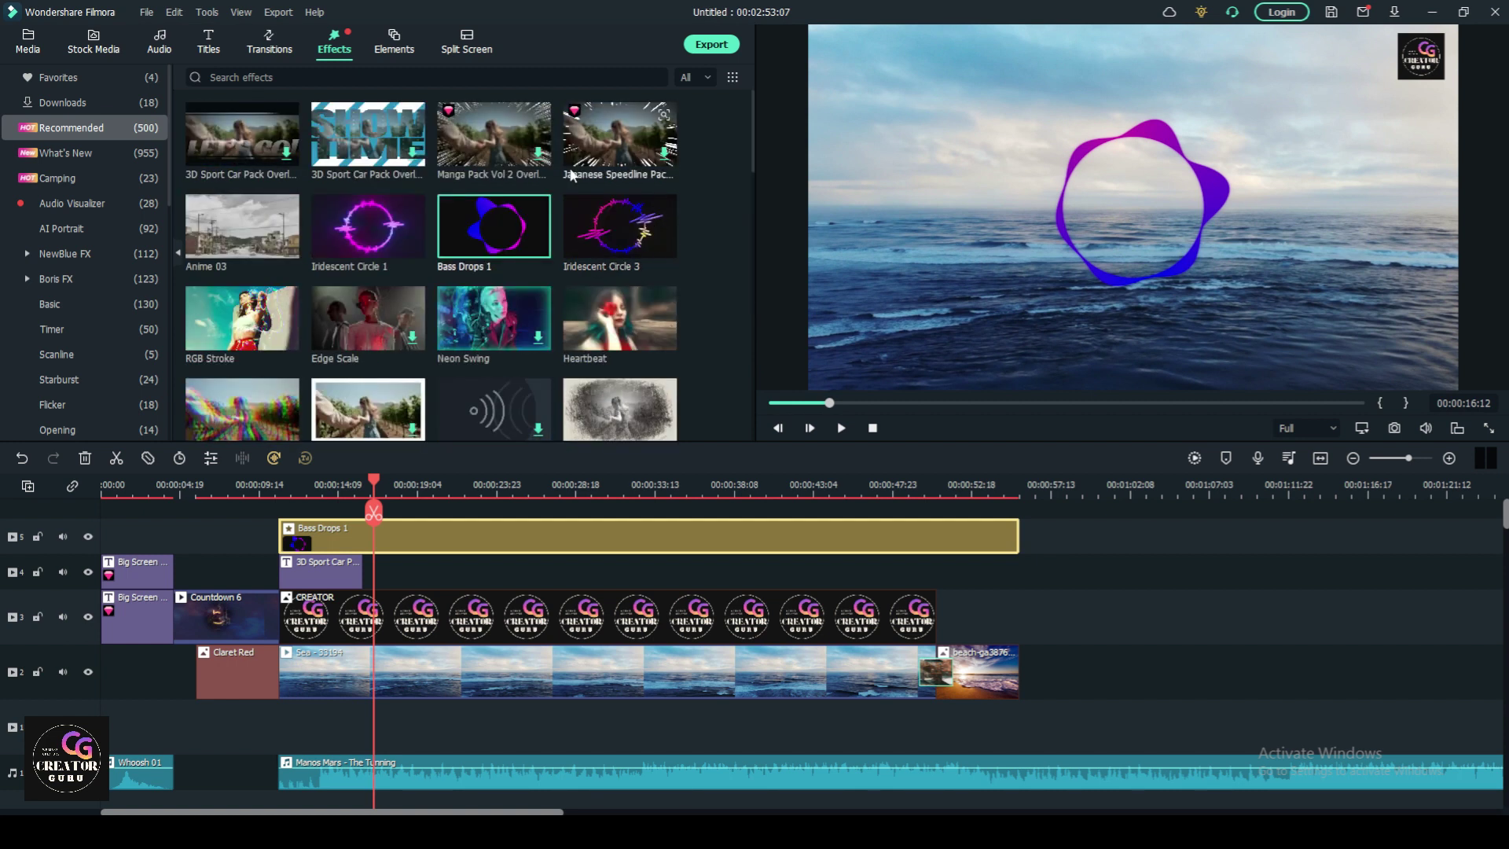
- Browse the recommended effects and the BCC Lights category of Boris FX
{"action": "scroll", "coordinate": [404, 295], "scroll_direction": "down", "scroll_amount": 10}
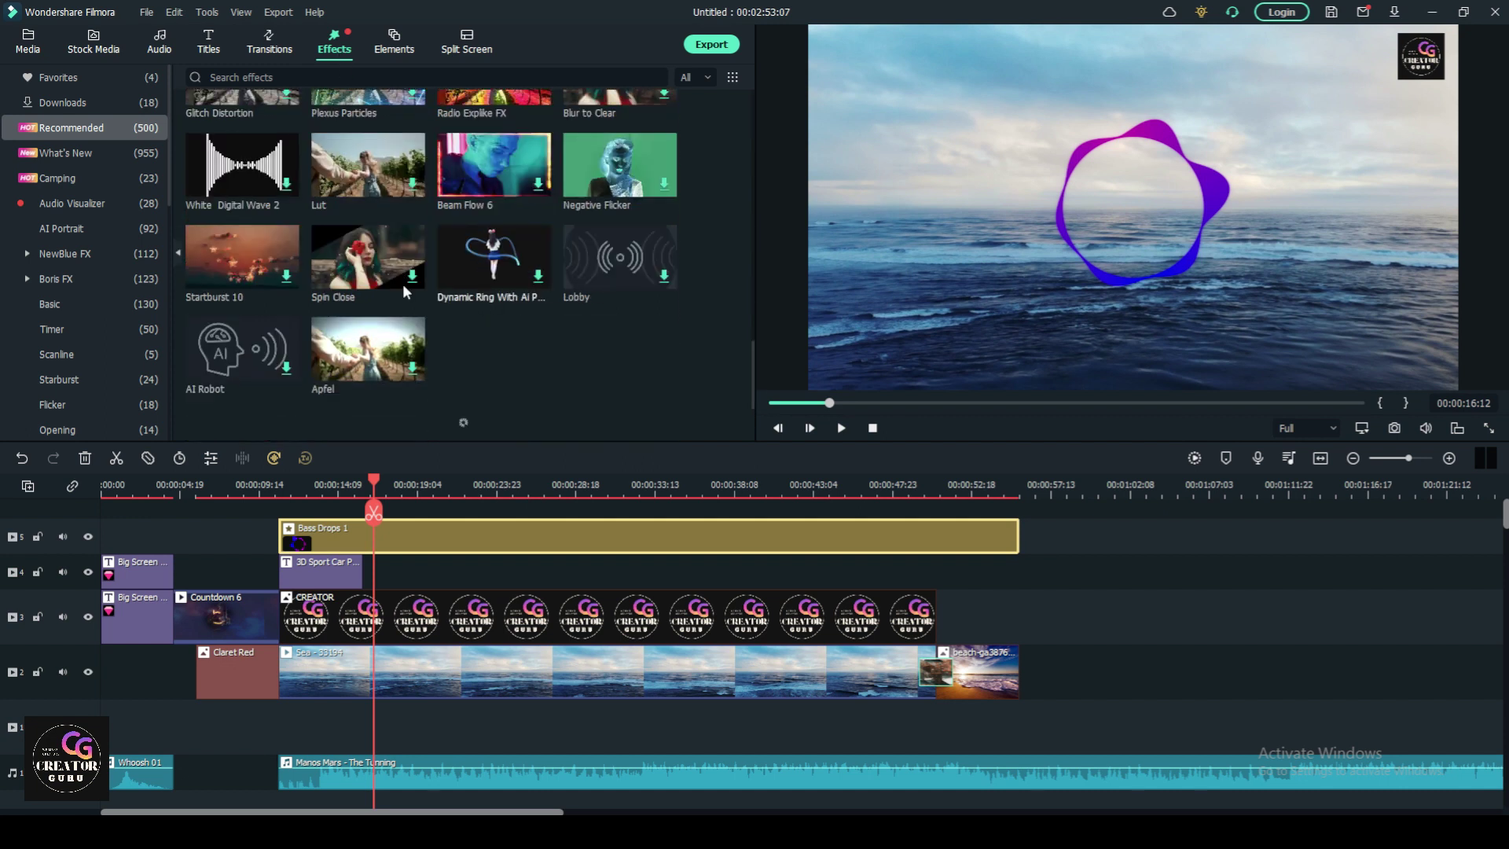
{"action": "left_click", "coordinate": [70, 279]}
{"action": "left_click", "coordinate": [77, 378]}
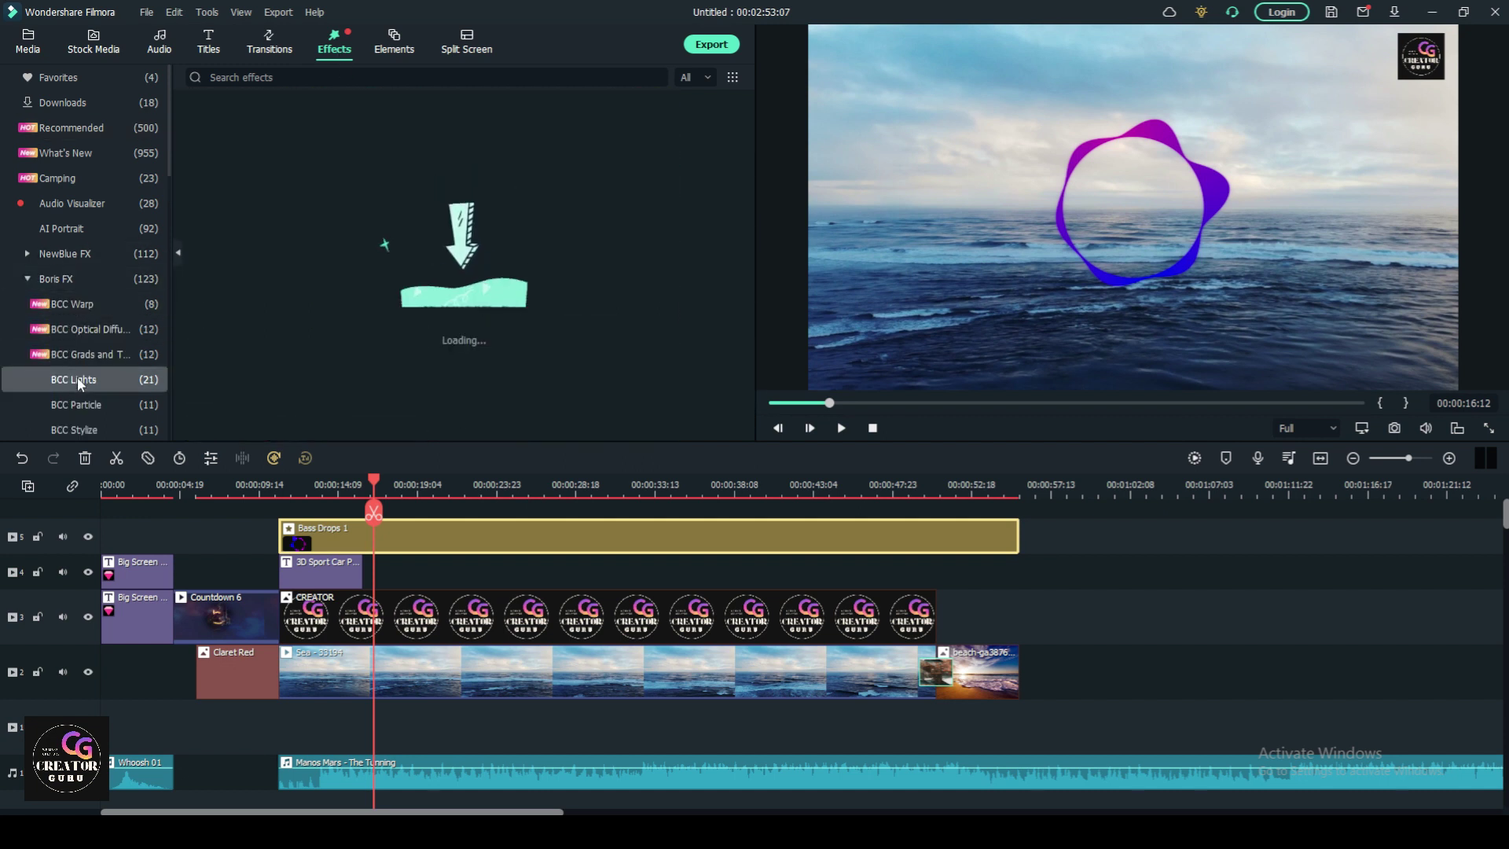
- Place the Element_14 subscribe element on a new uppermost track at the start of Bass Drops 1 and bring it into the preview
{"action": "left_click", "coordinate": [387, 49]}
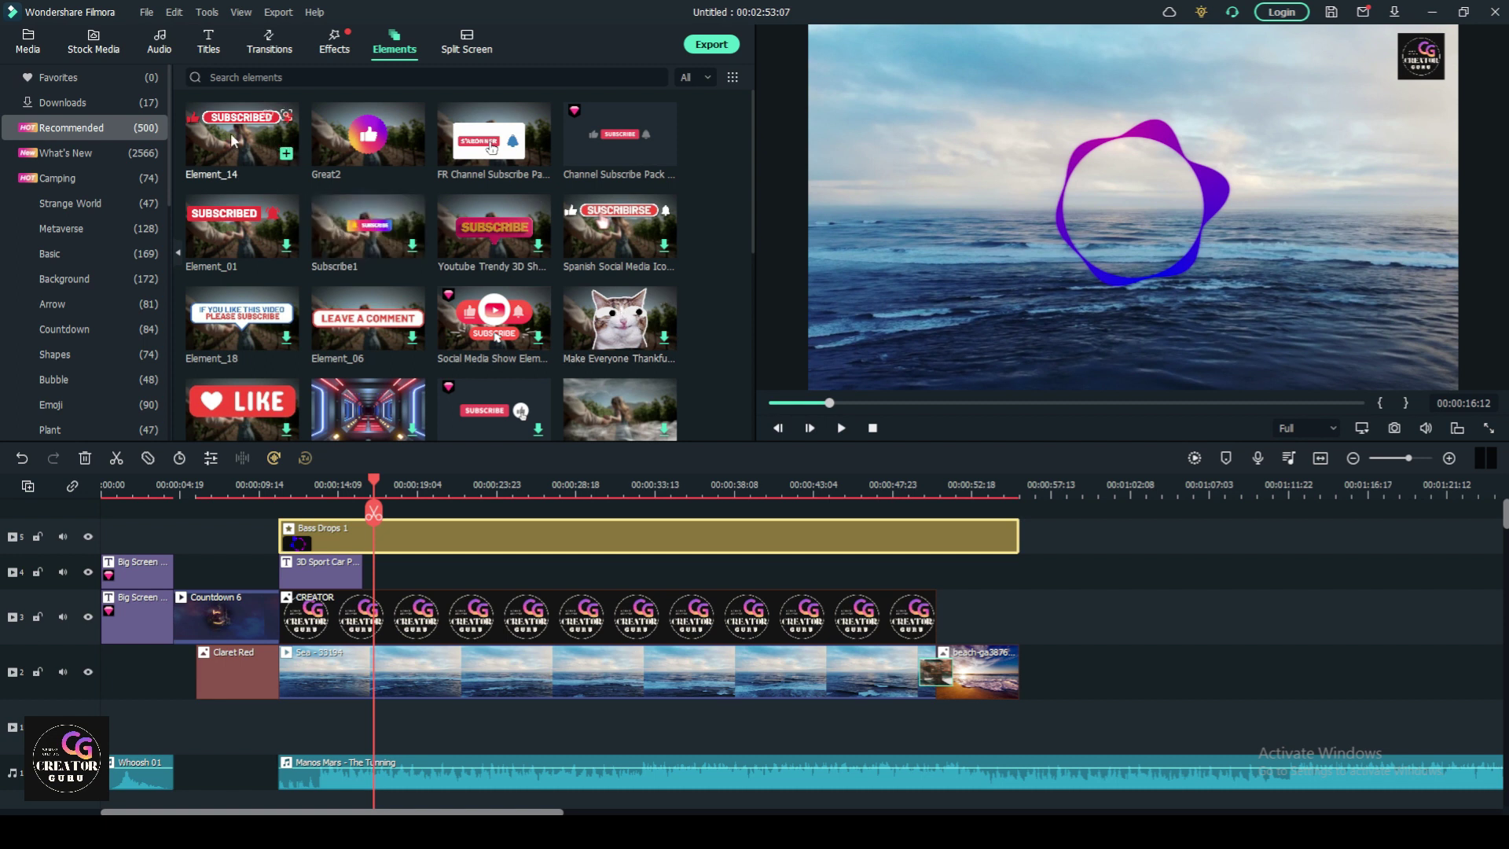
{"action": "left_click_drag", "start_coordinate": [232, 140], "coordinate": [295, 522]}
{"action": "left_click_drag", "start_coordinate": [374, 482], "coordinate": [290, 484]}
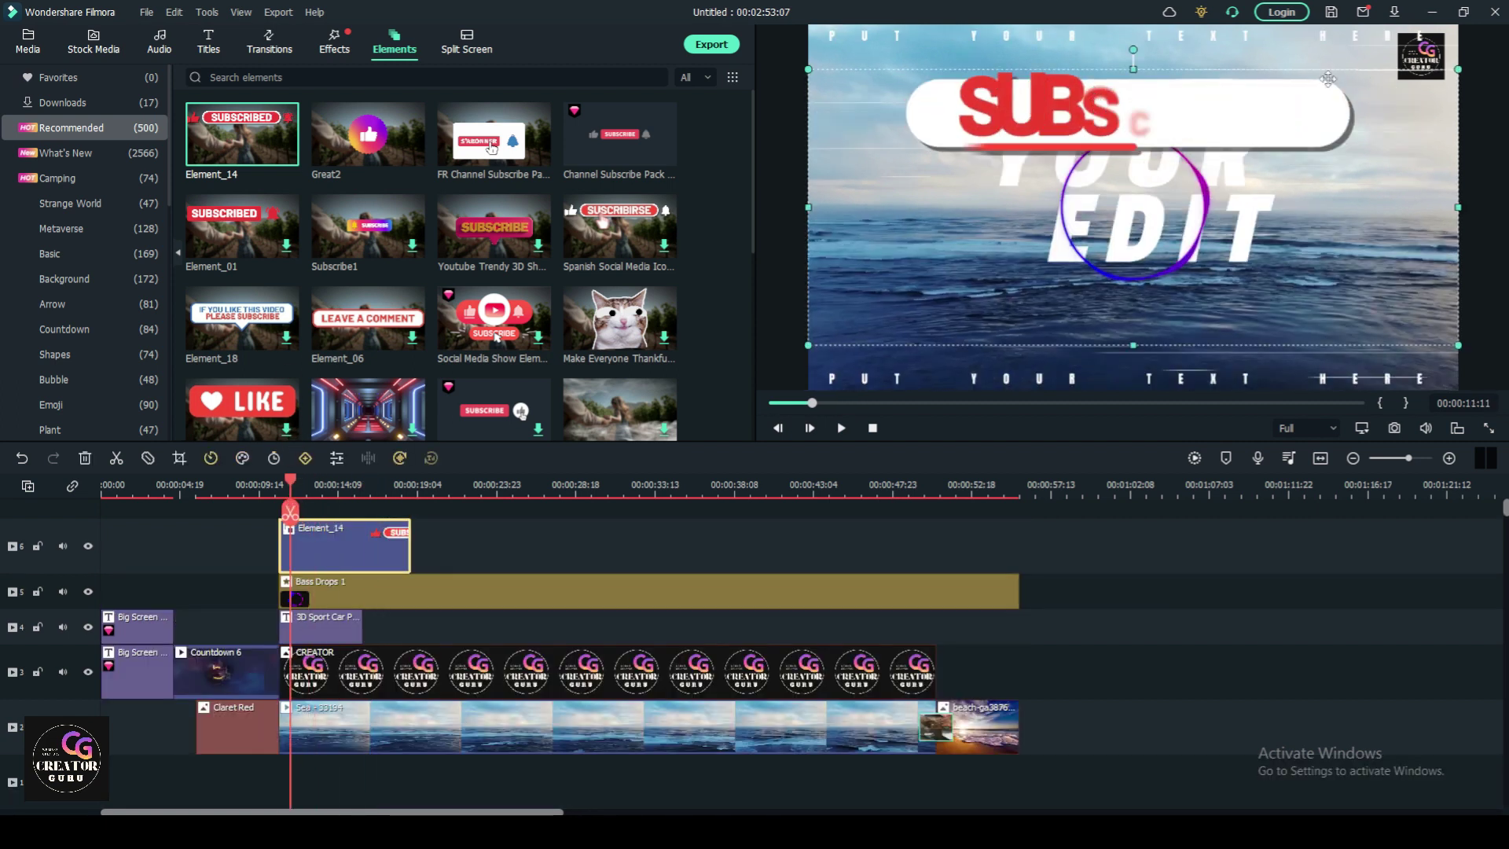
- Shrink the subscribe element, move it to the lower-right corner of the video frame and play it back
{"action": "left_click_drag", "start_coordinate": [1458, 69], "coordinate": [1029, 247]}
{"action": "left_click_drag", "start_coordinate": [903, 275], "coordinate": [1345, 354]}
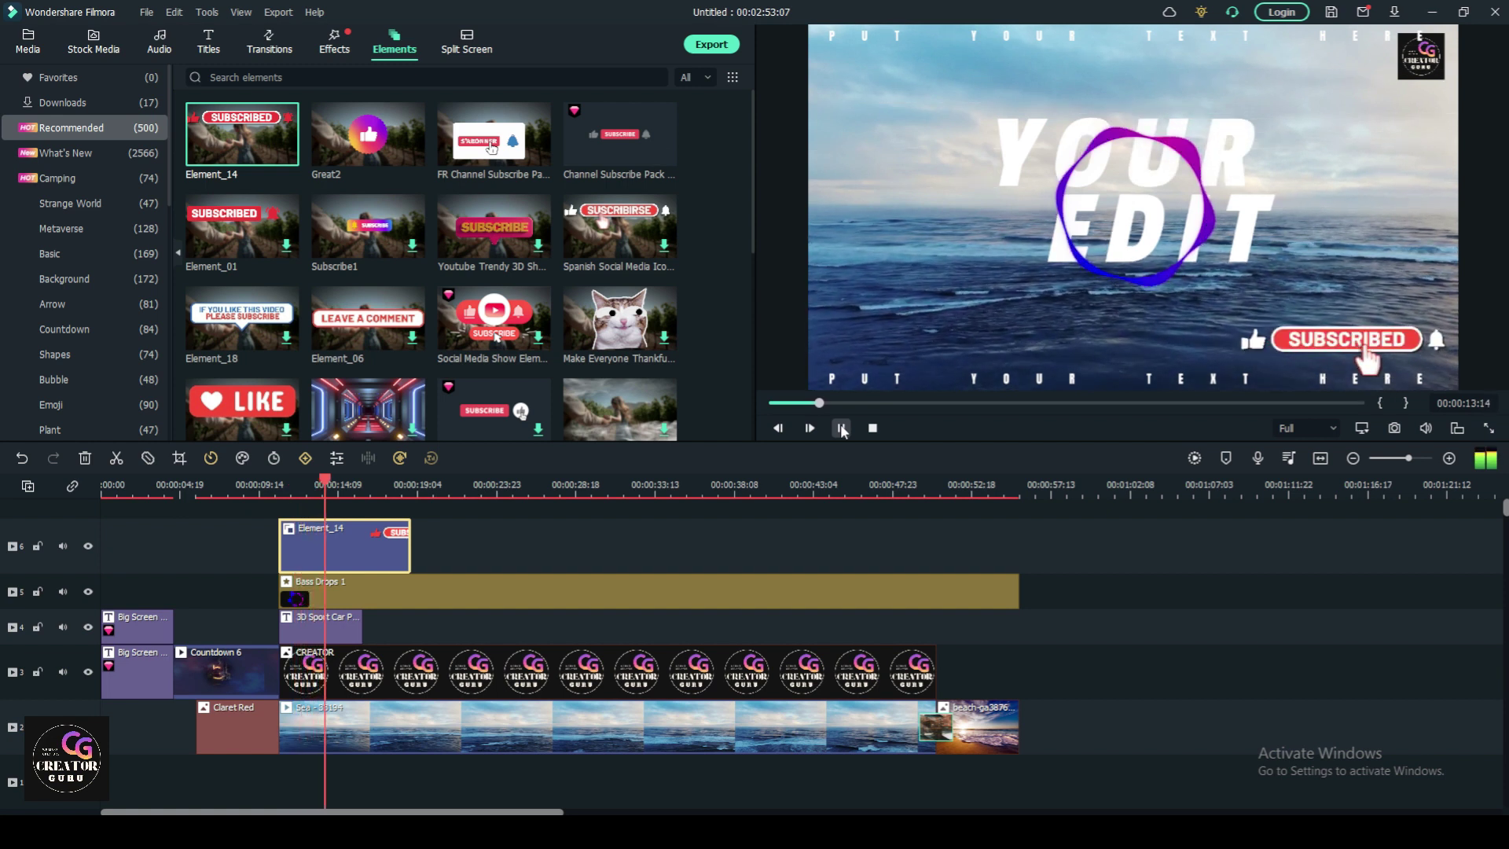
{"action": "left_click", "coordinate": [841, 428]}
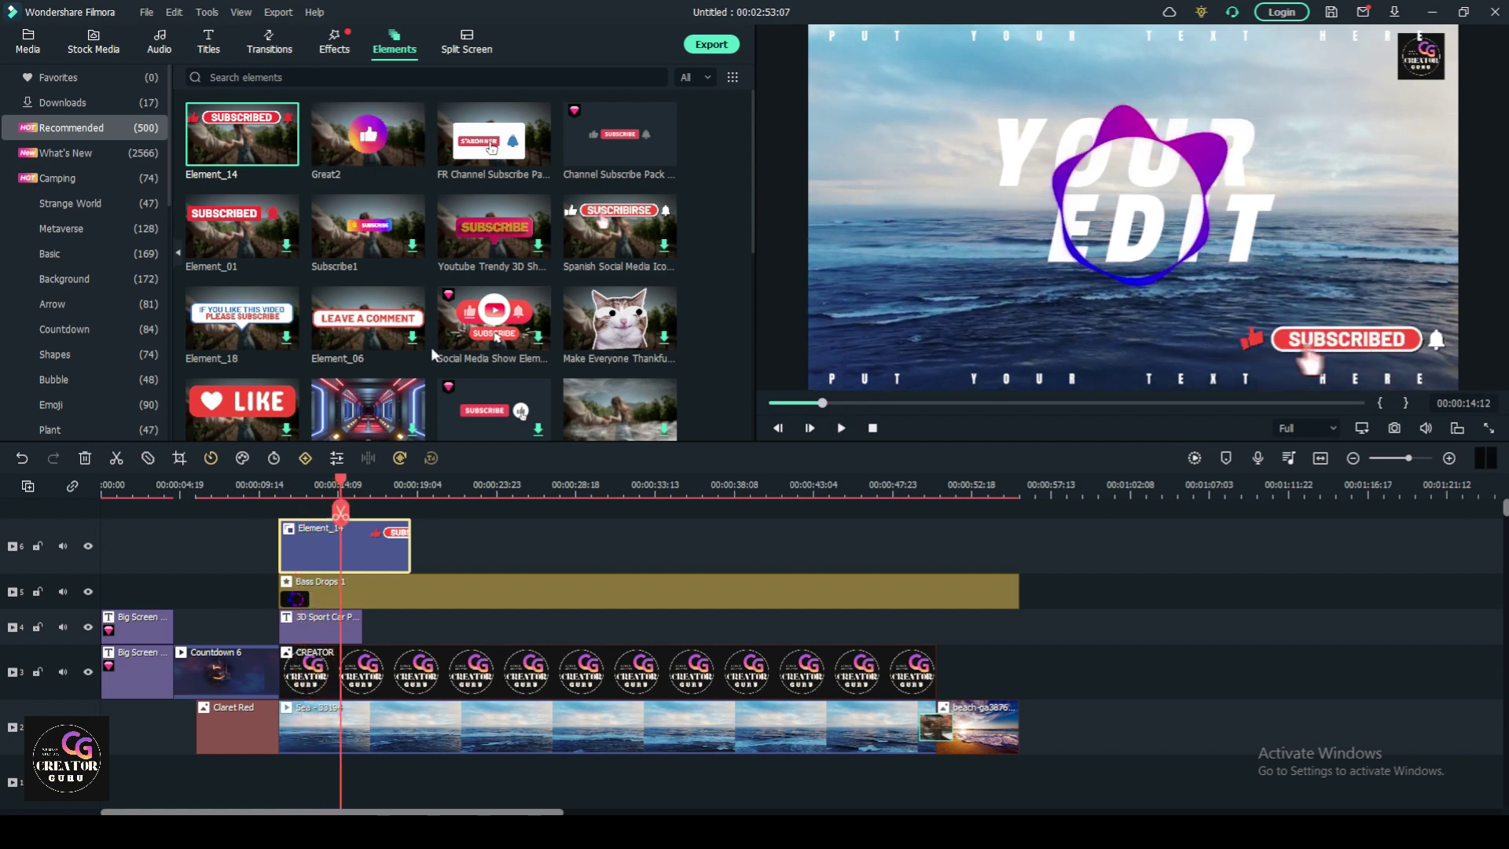
- Look through the Plant elements and open the split screen library
{"action": "scroll", "coordinate": [102, 236], "scroll_direction": "down", "scroll_amount": 3}
{"action": "left_click", "coordinate": [104, 281]}
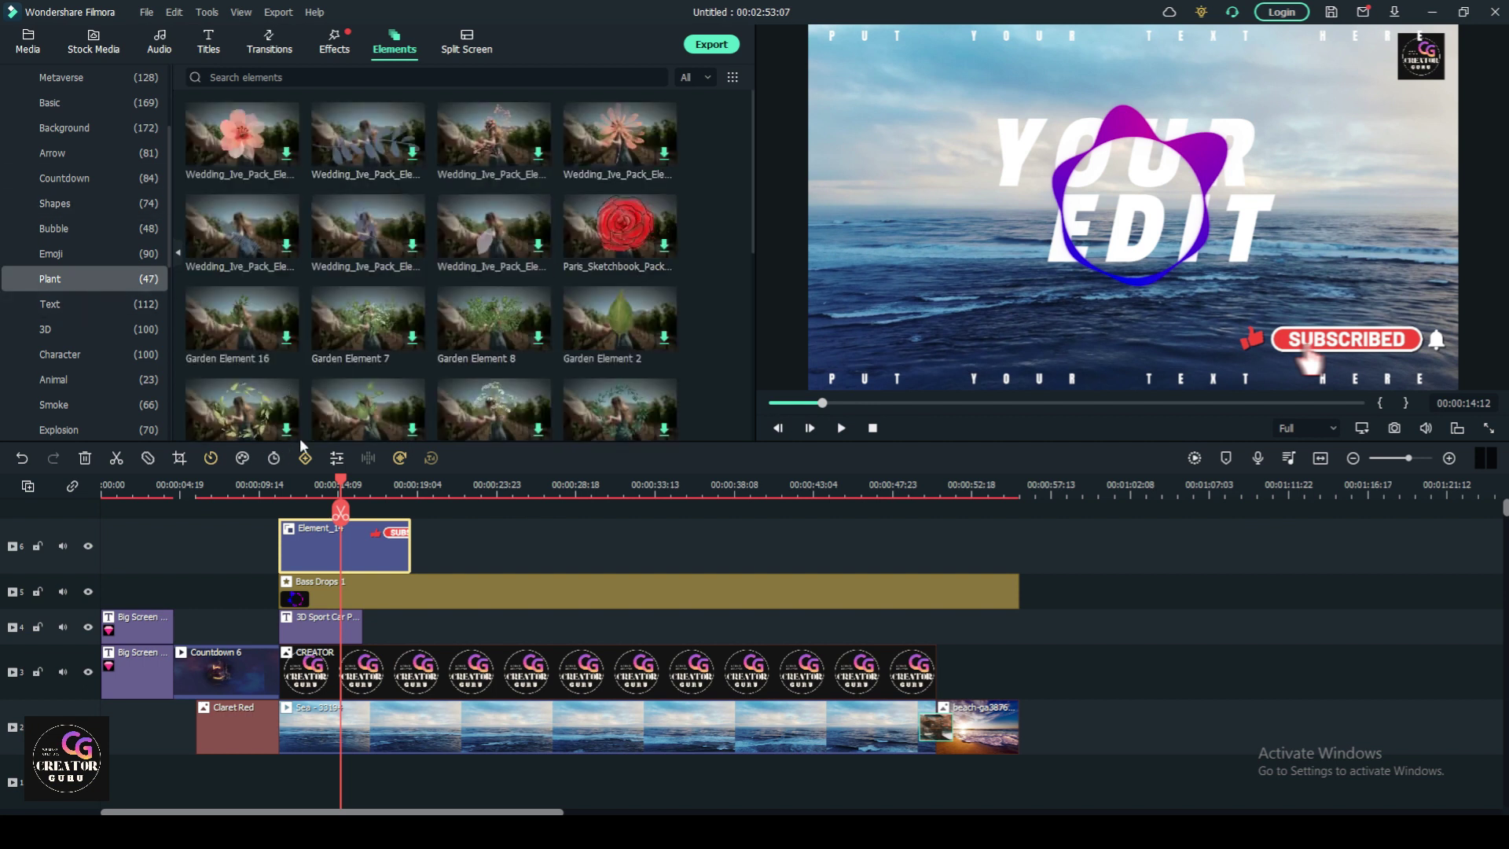
{"action": "left_click", "coordinate": [467, 44]}
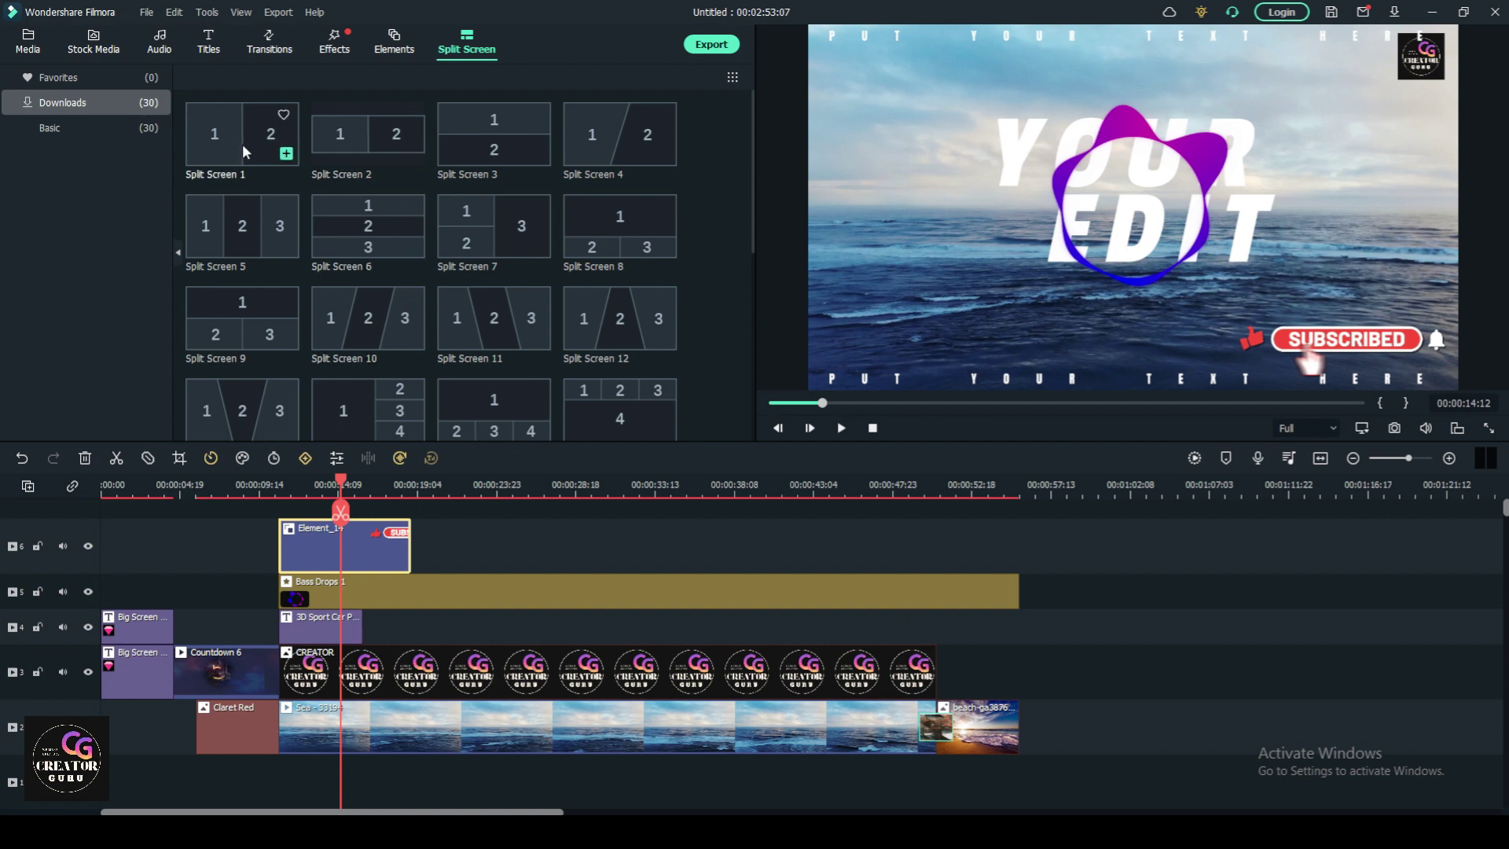
- Insert Split Screen 1 within the CREATOR clip and fill its panes with the beach image and the purple laptop image
{"action": "left_click_drag", "start_coordinate": [242, 144], "coordinate": [492, 667]}
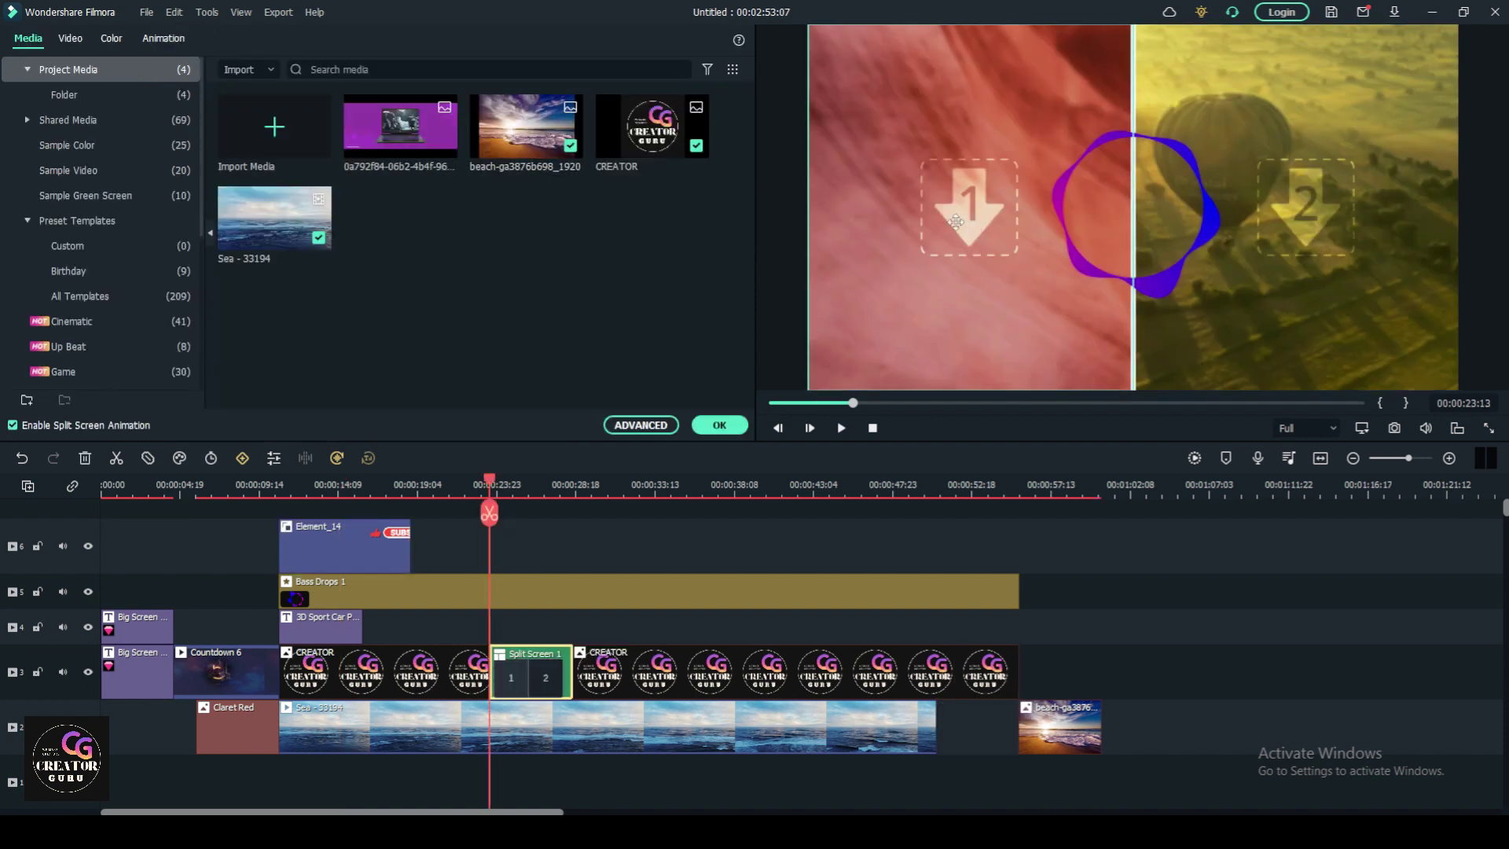
{"action": "left_click_drag", "start_coordinate": [517, 144], "coordinate": [949, 230]}
{"action": "left_click_drag", "start_coordinate": [400, 125], "coordinate": [1201, 355]}
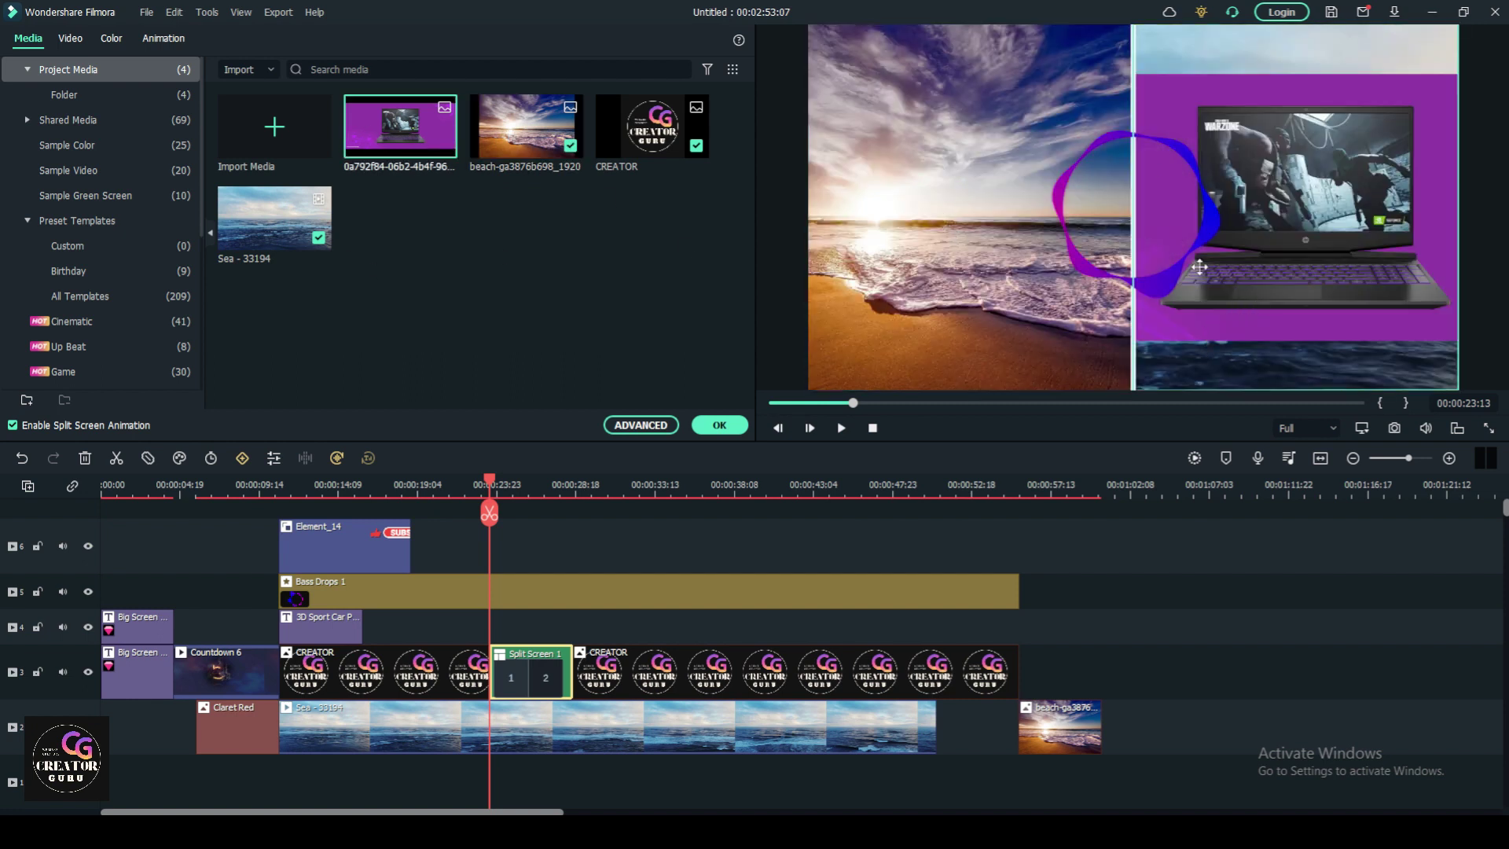
- Replace the laptop image in the second split-screen pane with the Sea - 33194 clip
{"action": "left_click", "coordinate": [1282, 304]}
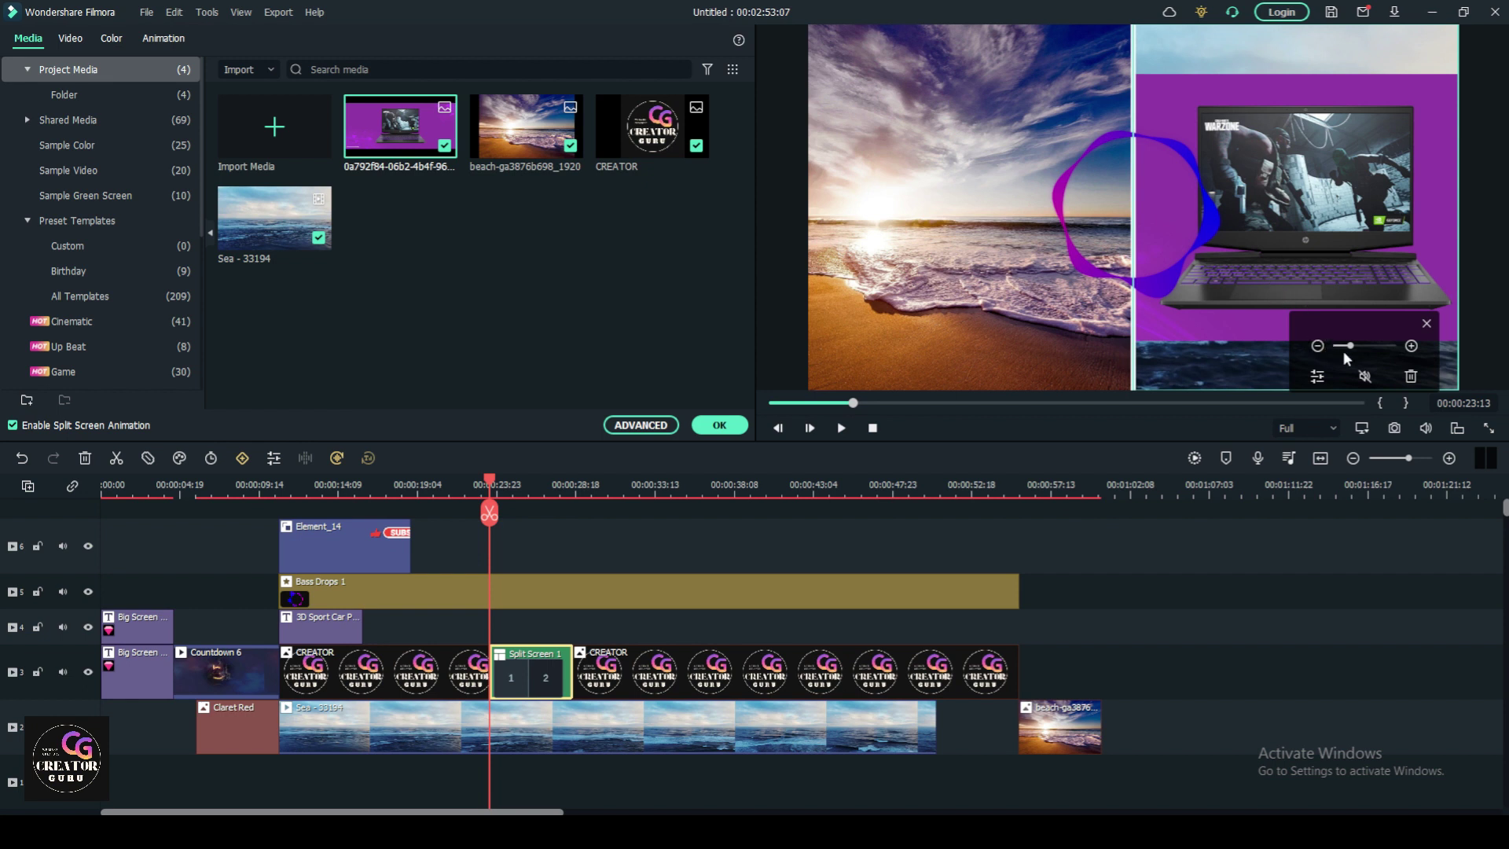
{"action": "left_click", "coordinate": [1411, 377]}
{"action": "left_click_drag", "start_coordinate": [246, 221], "coordinate": [1245, 253]}
- Play back the split screen with the beach and sea panes and confirm its settings
{"action": "left_click", "coordinate": [839, 427]}
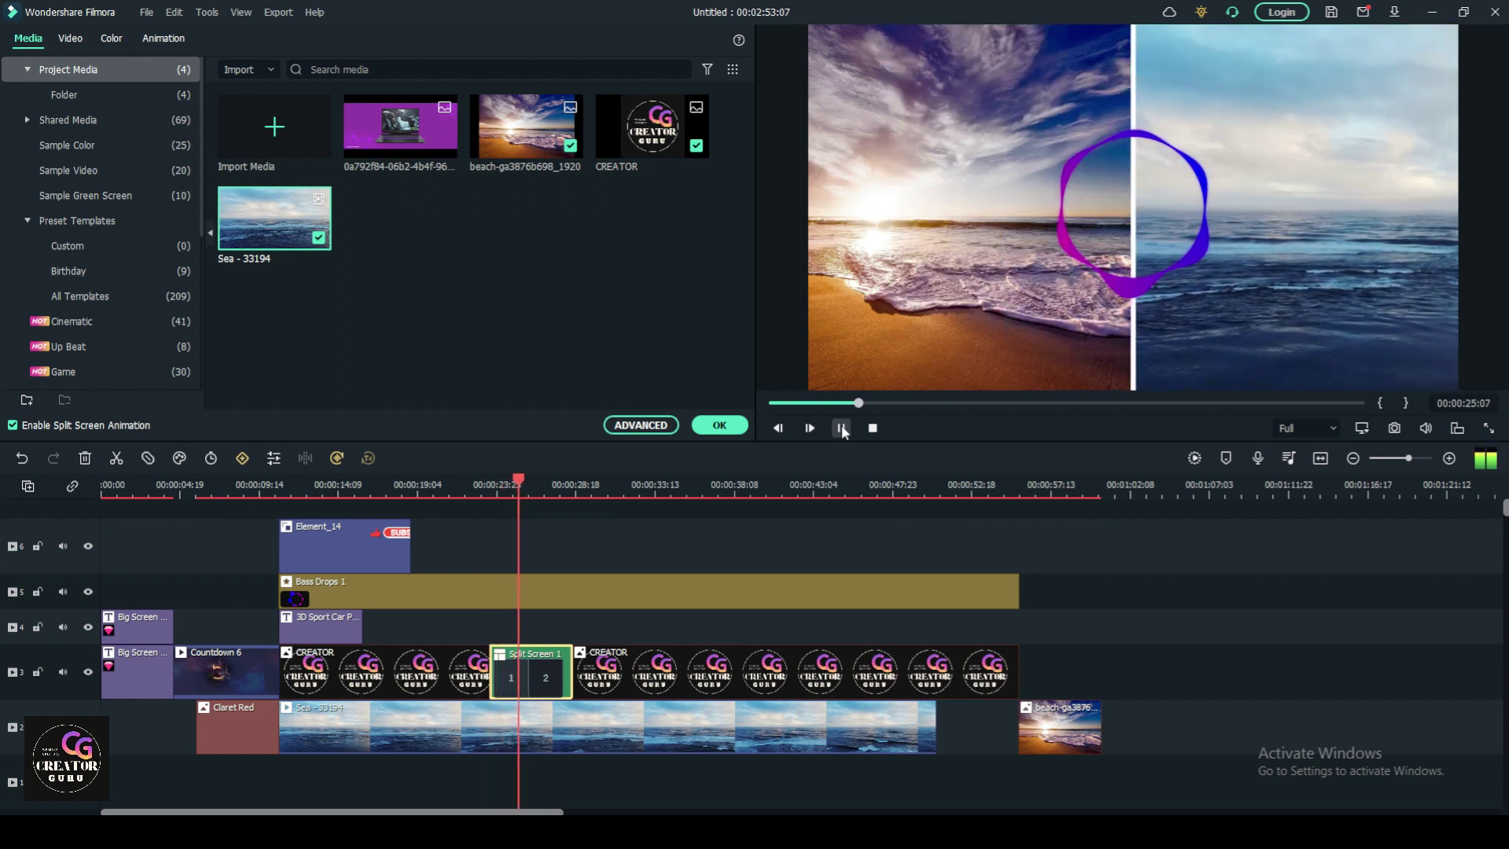
{"action": "left_click", "coordinate": [841, 427]}
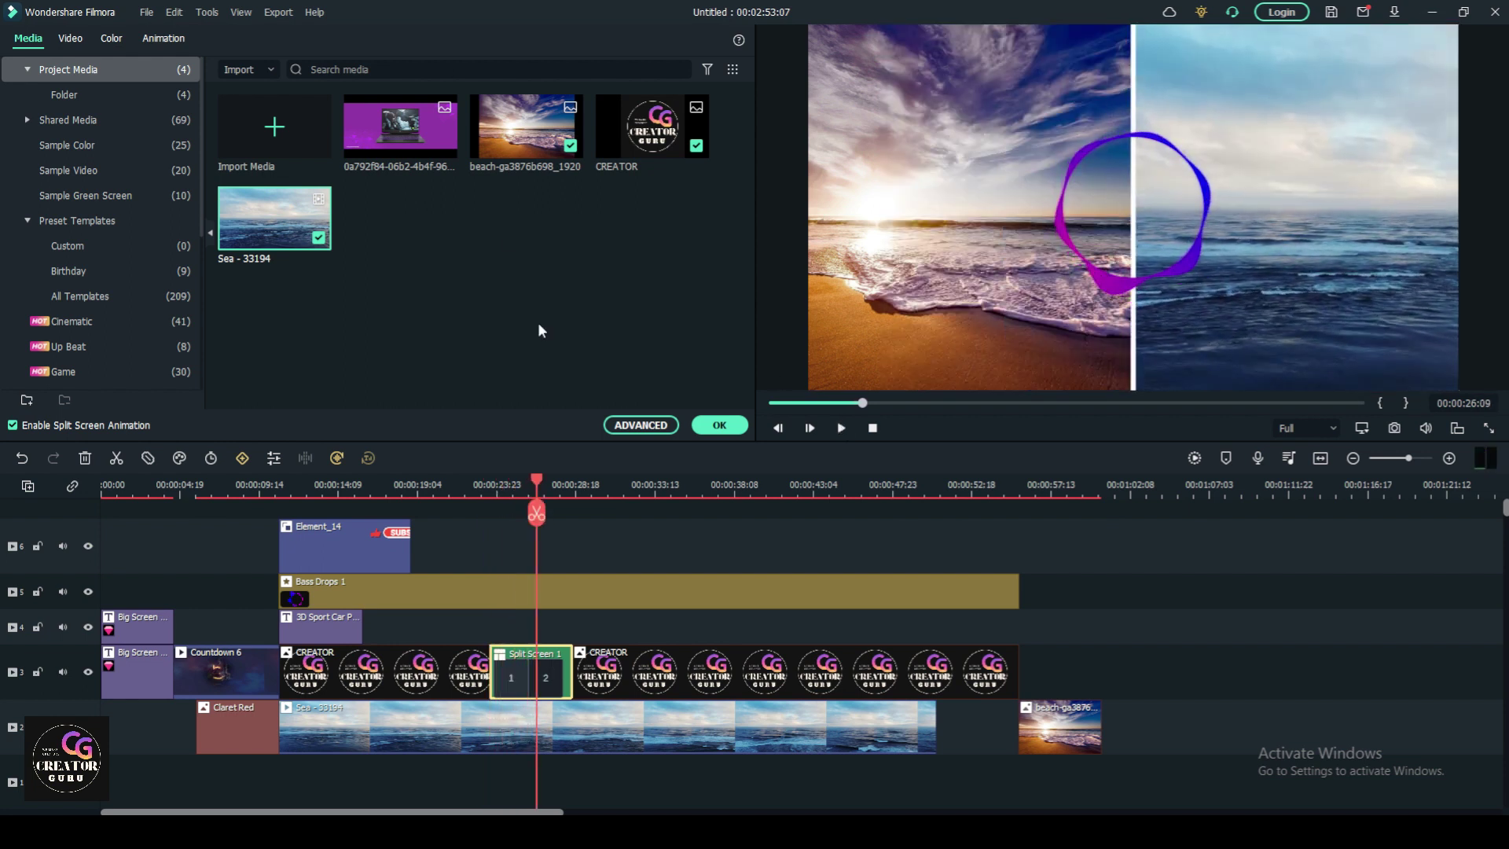
{"action": "left_click", "coordinate": [719, 425]}
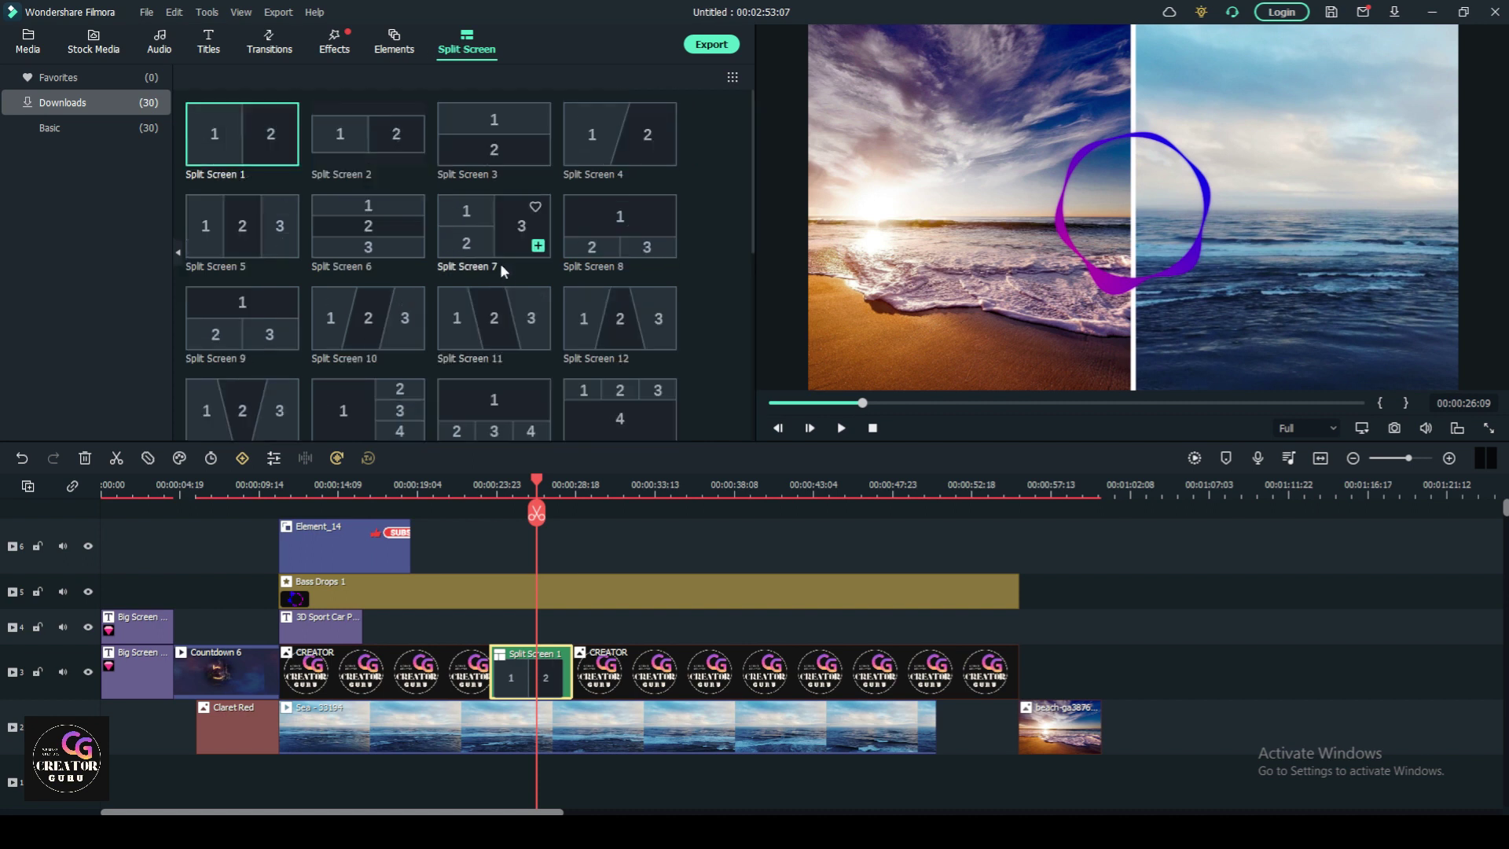
- Review the Basic split screen layouts and revisit the media, stock media and audio libraries
{"action": "left_click", "coordinate": [116, 123]}
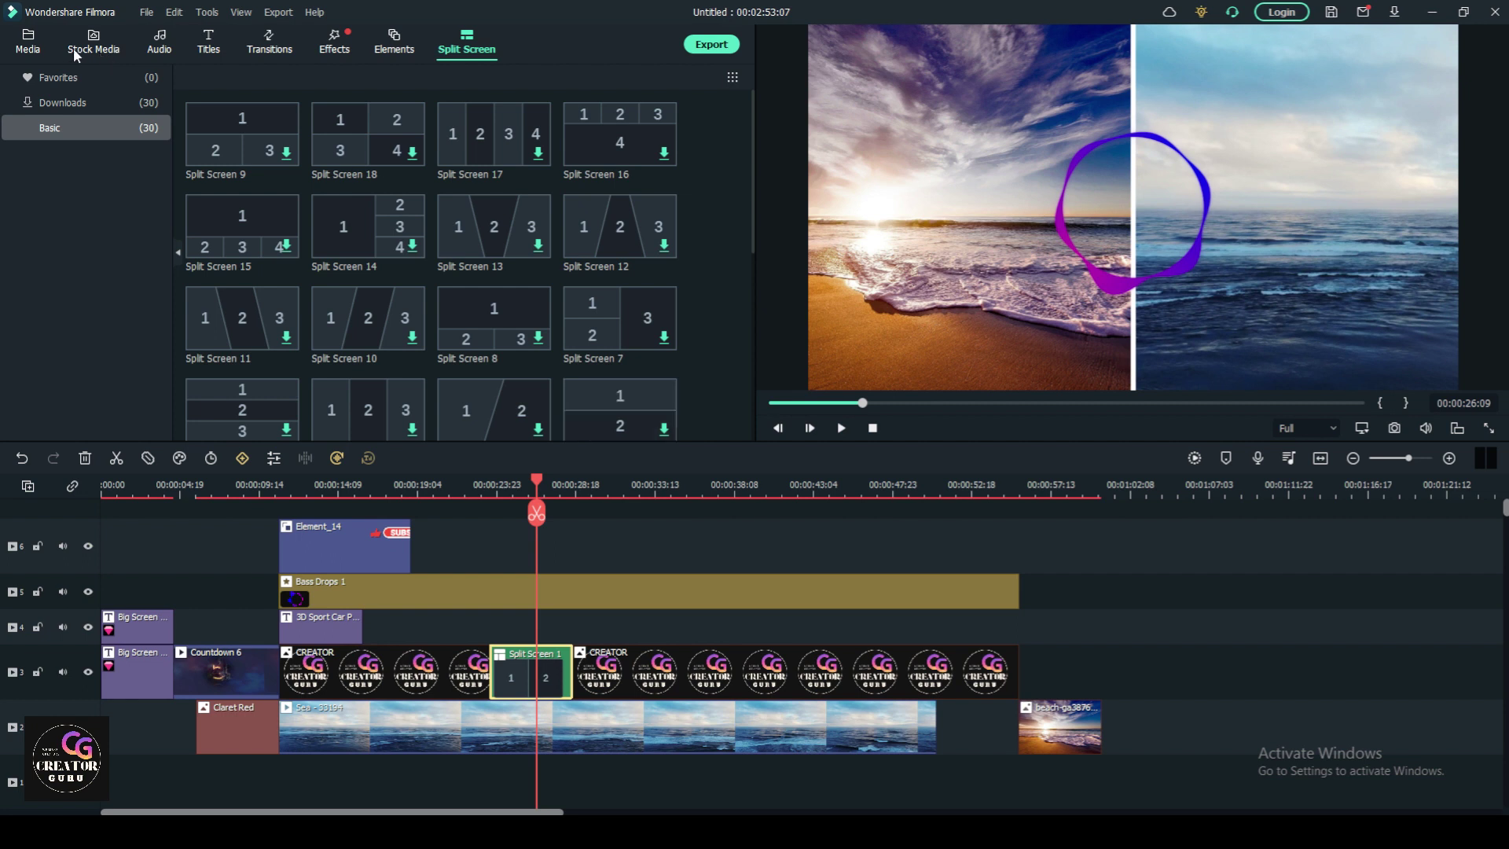
{"action": "left_click", "coordinate": [35, 40]}
{"action": "left_click", "coordinate": [470, 49]}
{"action": "left_click", "coordinate": [88, 47]}
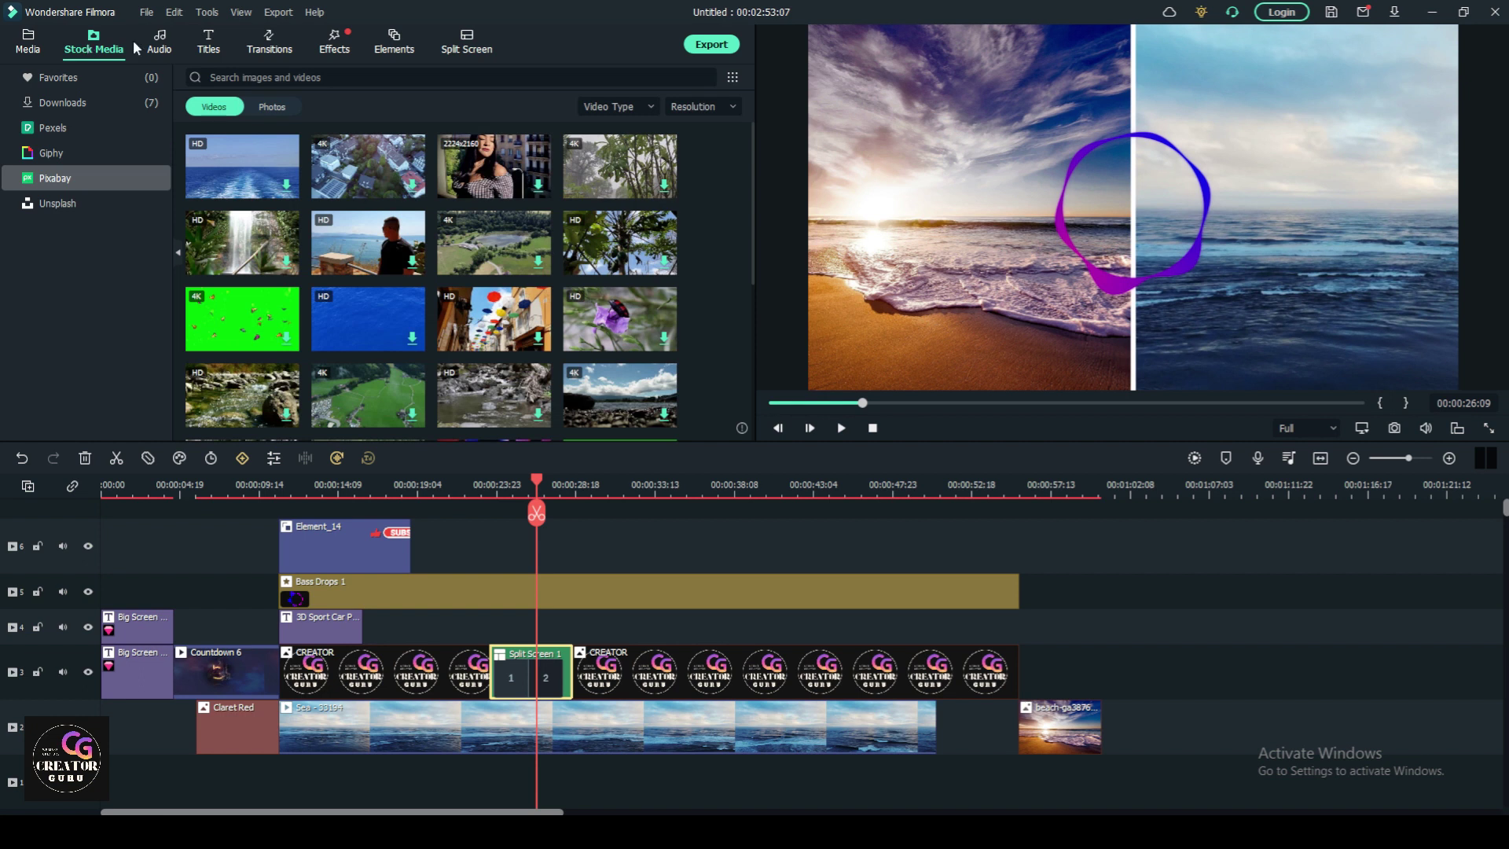
{"action": "left_click", "coordinate": [157, 41]}
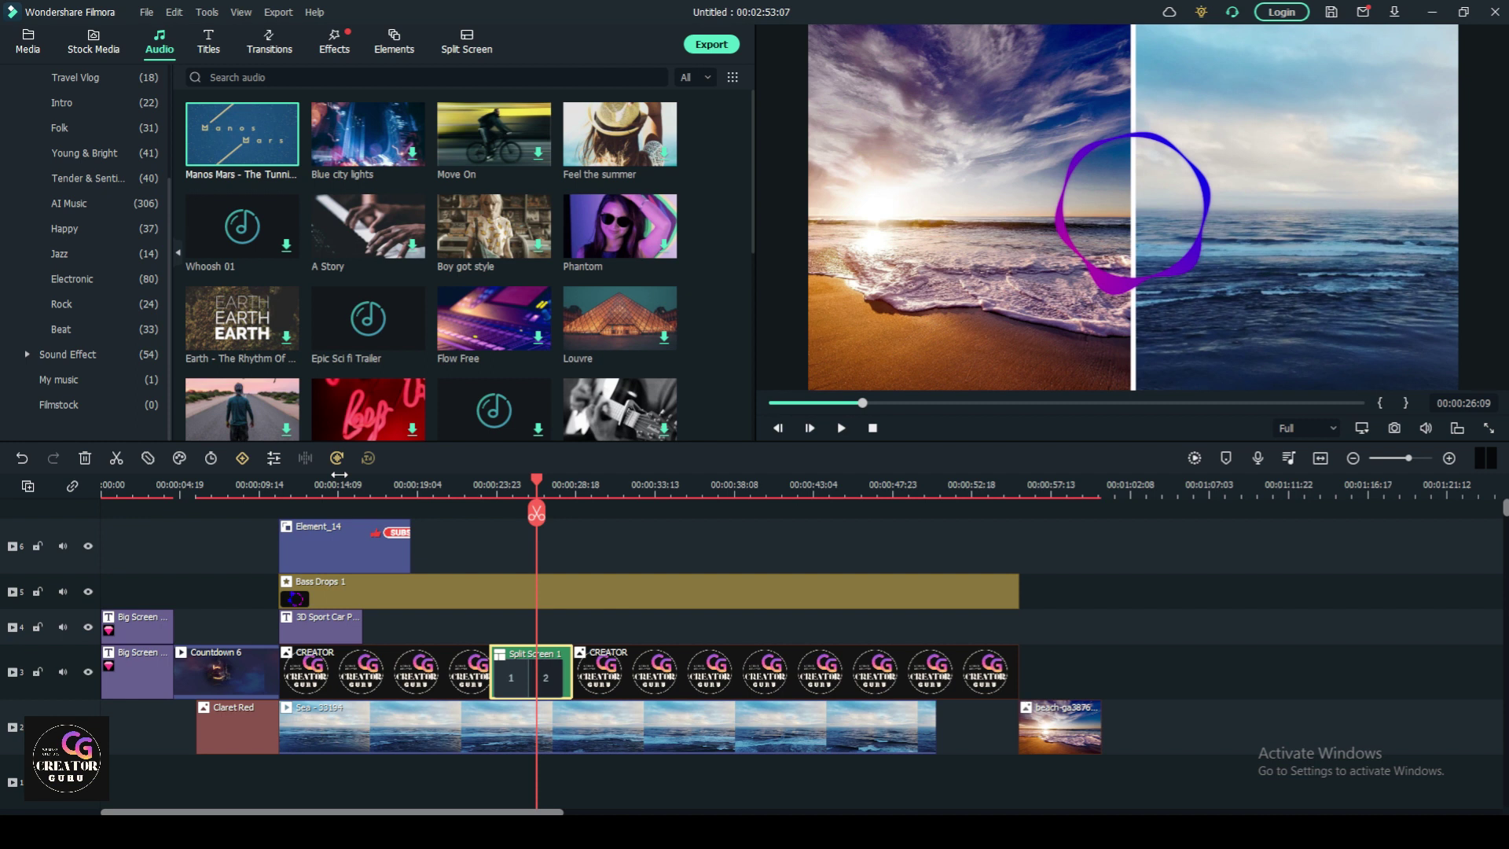
{"action": "mouse_move", "coordinate": [1254, 833]}
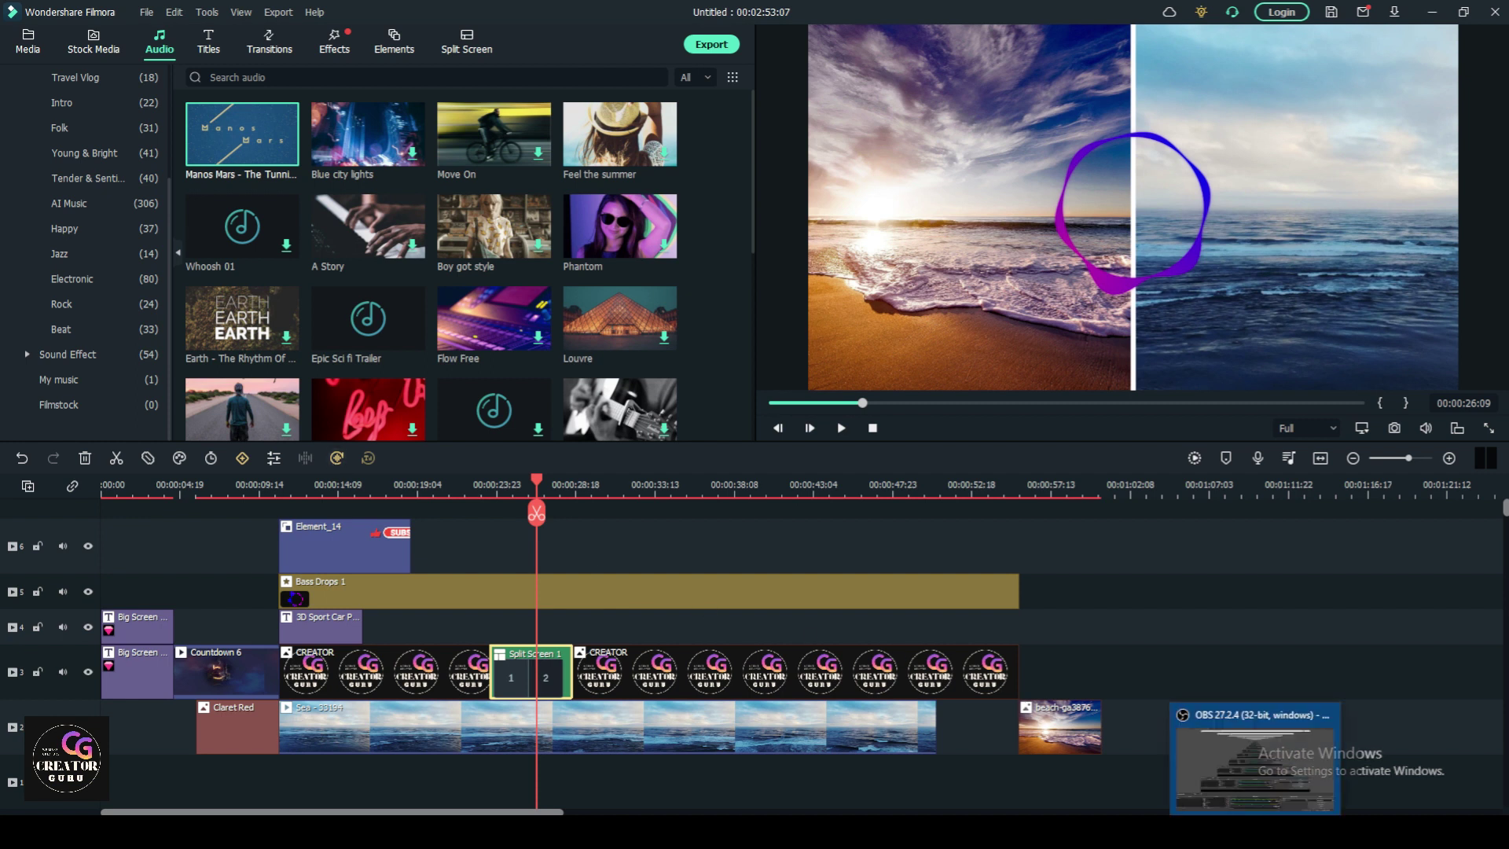